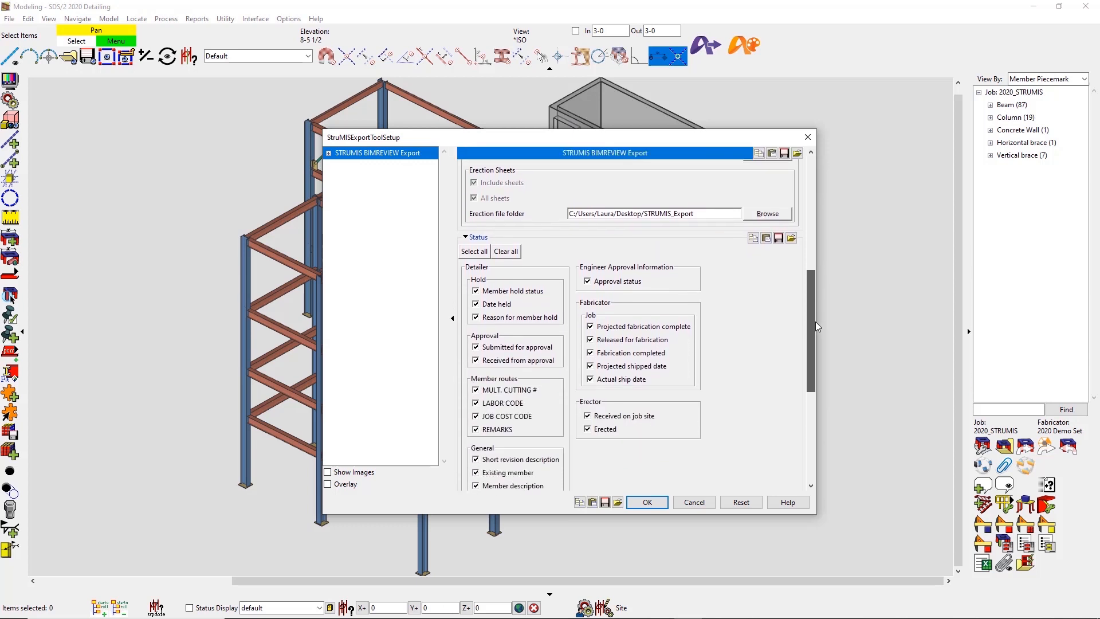
Run the STRUMIS BIMREVIEW export with the configured settings and examine the STRUMIS_Export folder's files sorted by type.
left_click(658, 503)
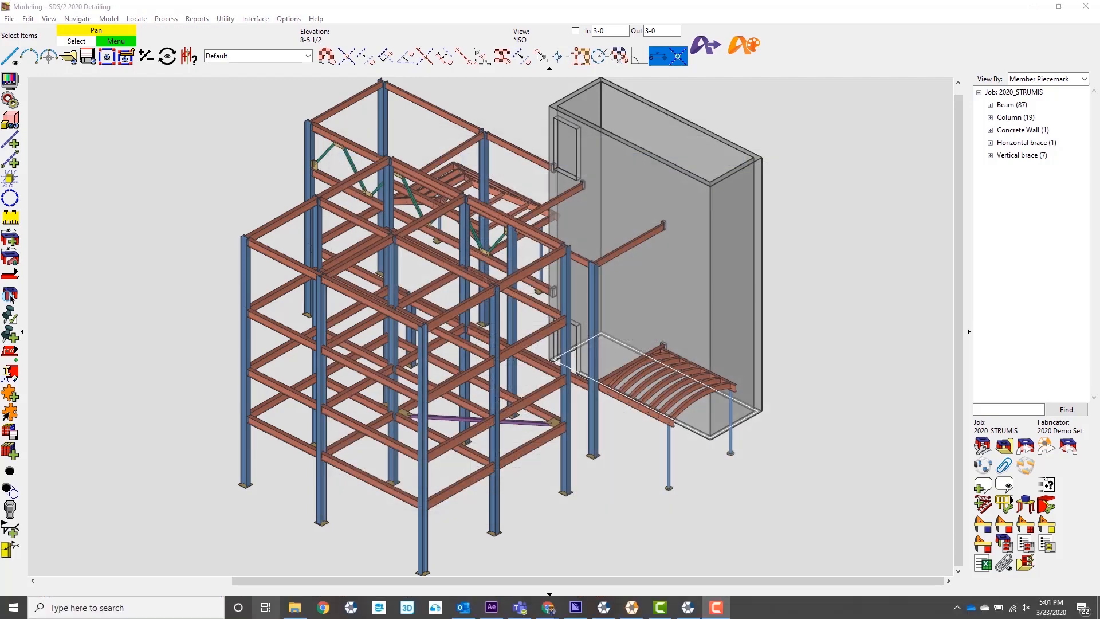
left_click(294, 608)
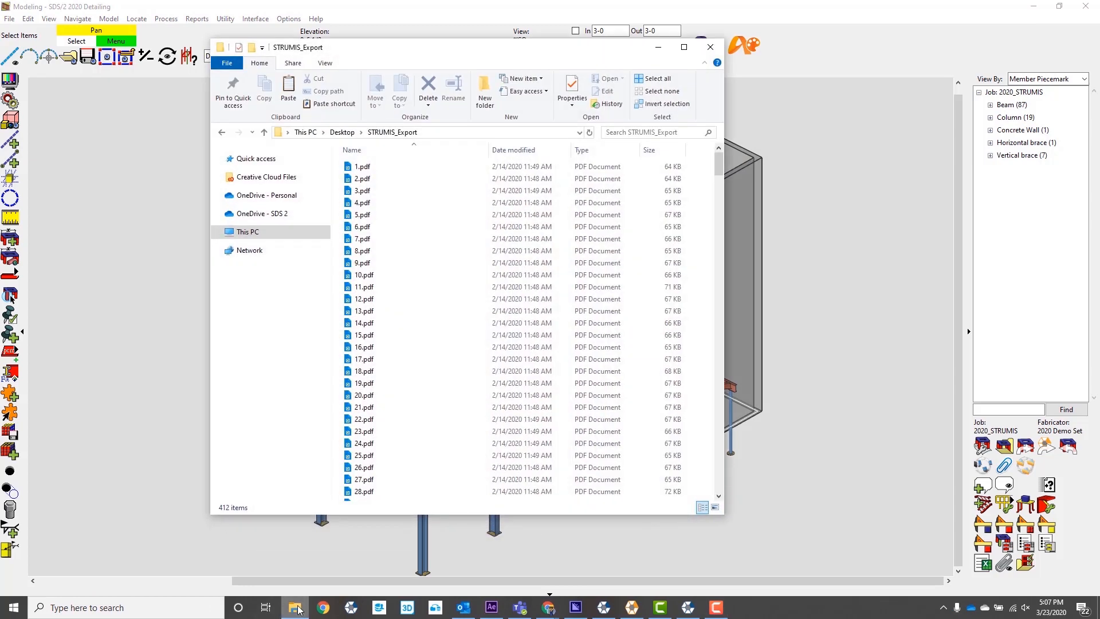
left_click(610, 151)
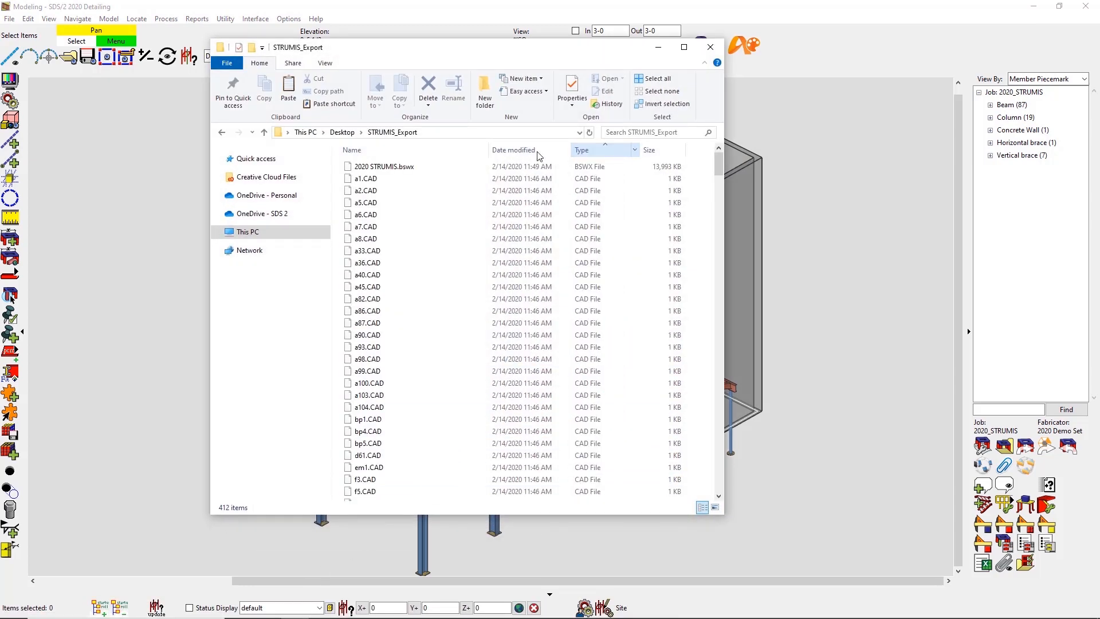
left_click(443, 172)
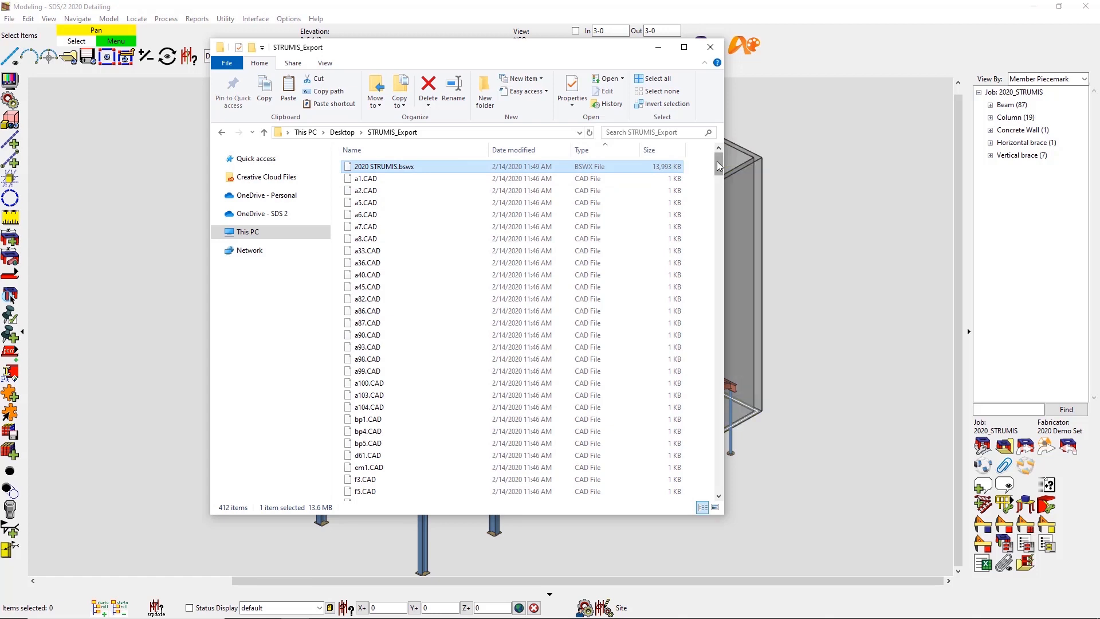
left_click_drag(720, 166, 719, 496)
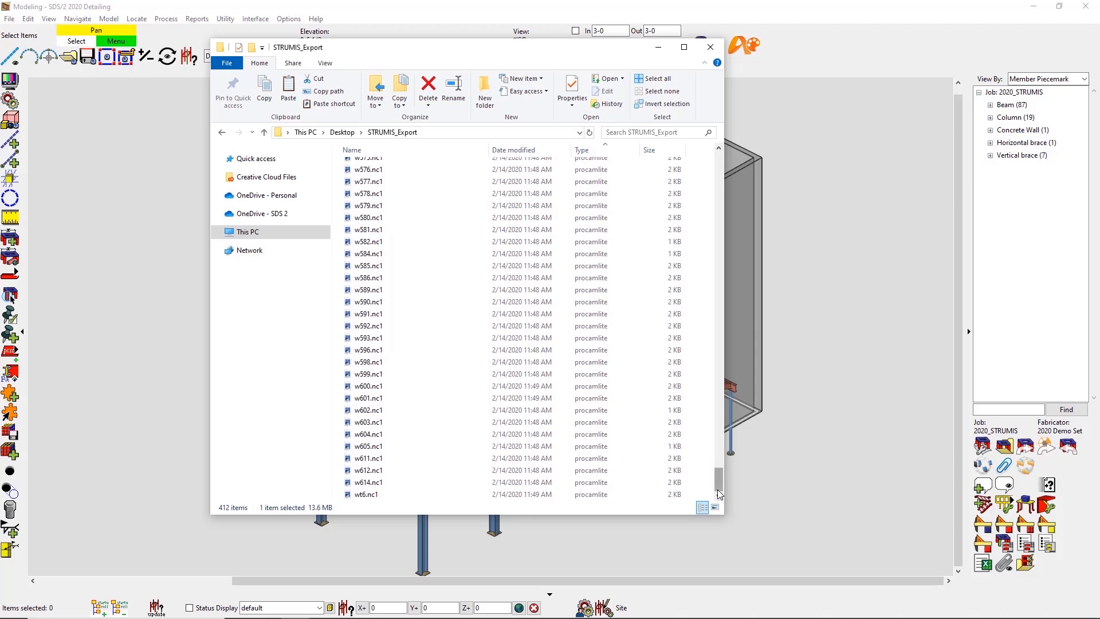
left_click(659, 52)
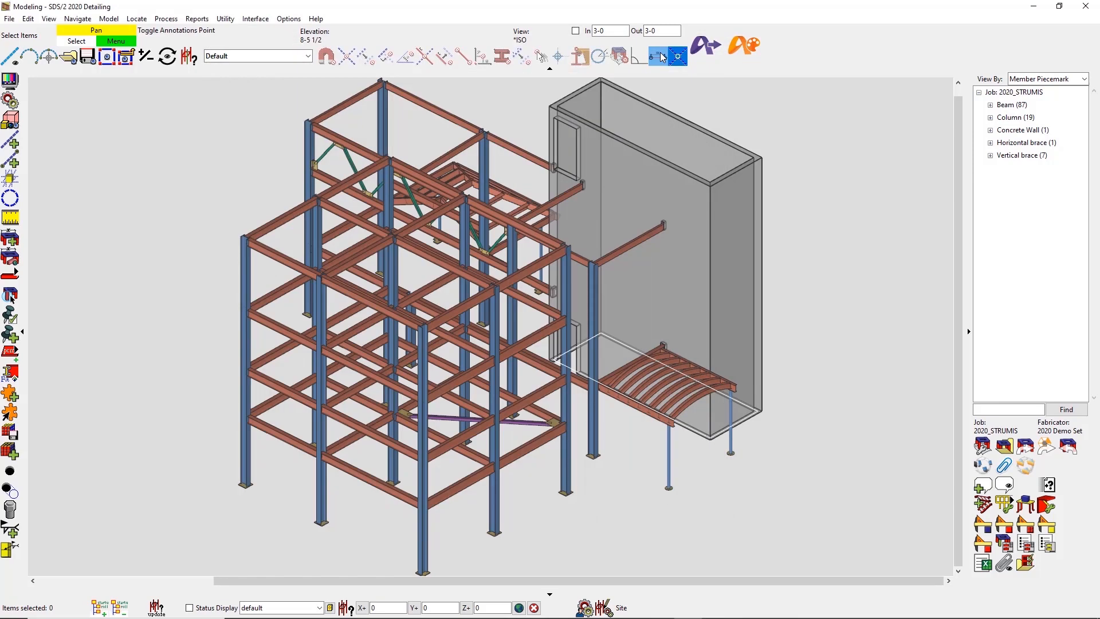
Apply the Export selection filter and export all members to the IFC file 2020_STRUMIS.ifc, with the progress window closing when done.
left_click(311, 59)
left_click(302, 78)
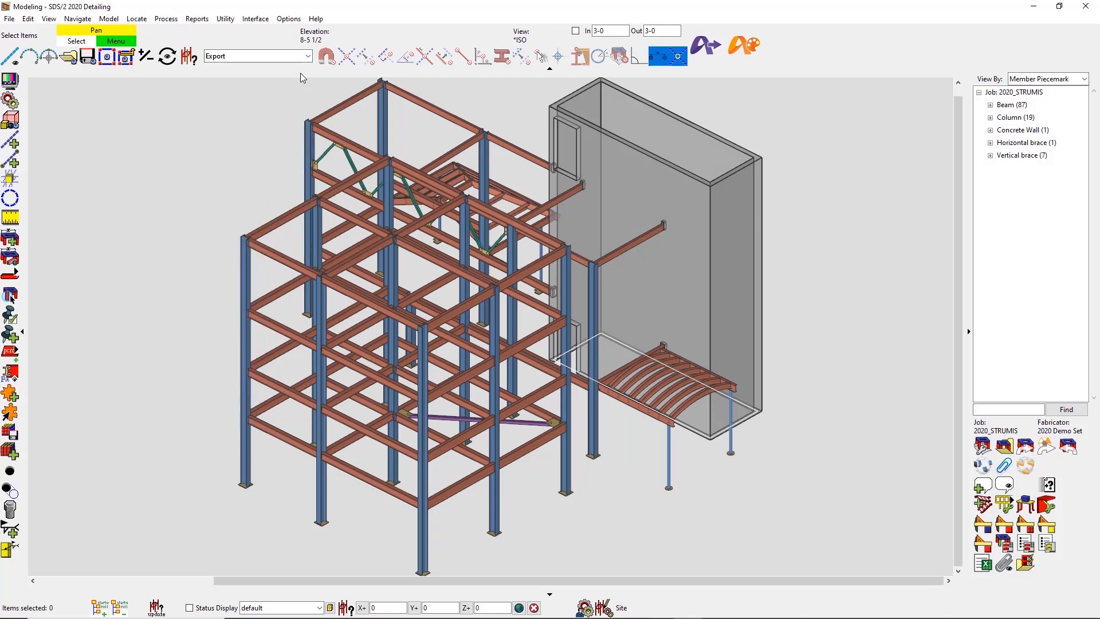
left_click(1047, 446)
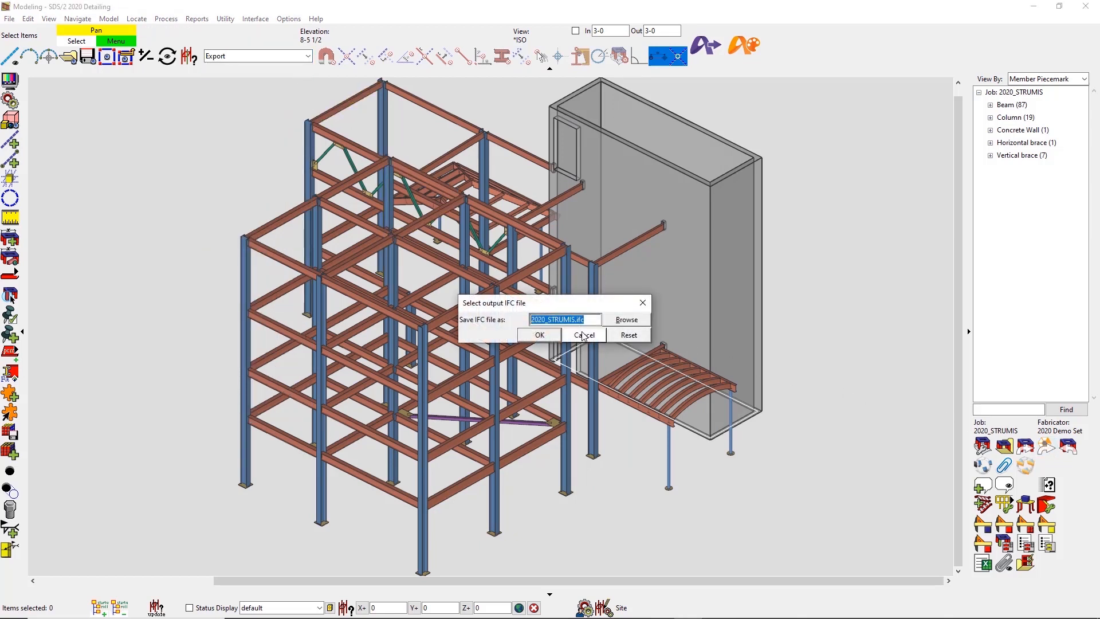
left_click(540, 335)
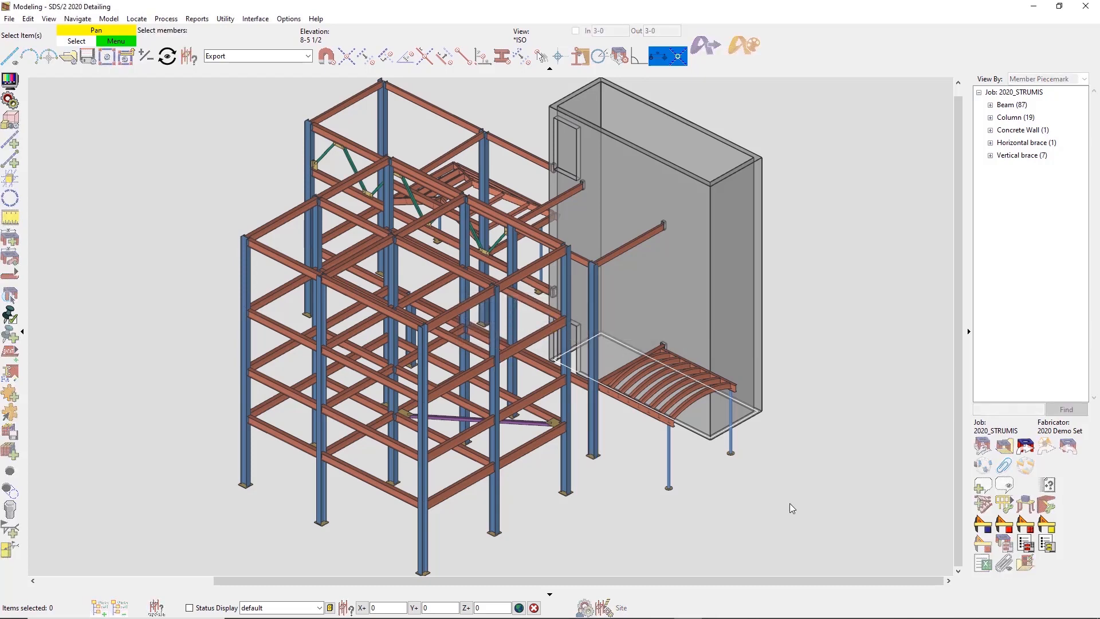
key("ctrl+a")
right_click(161, 121)
left_click(180, 129)
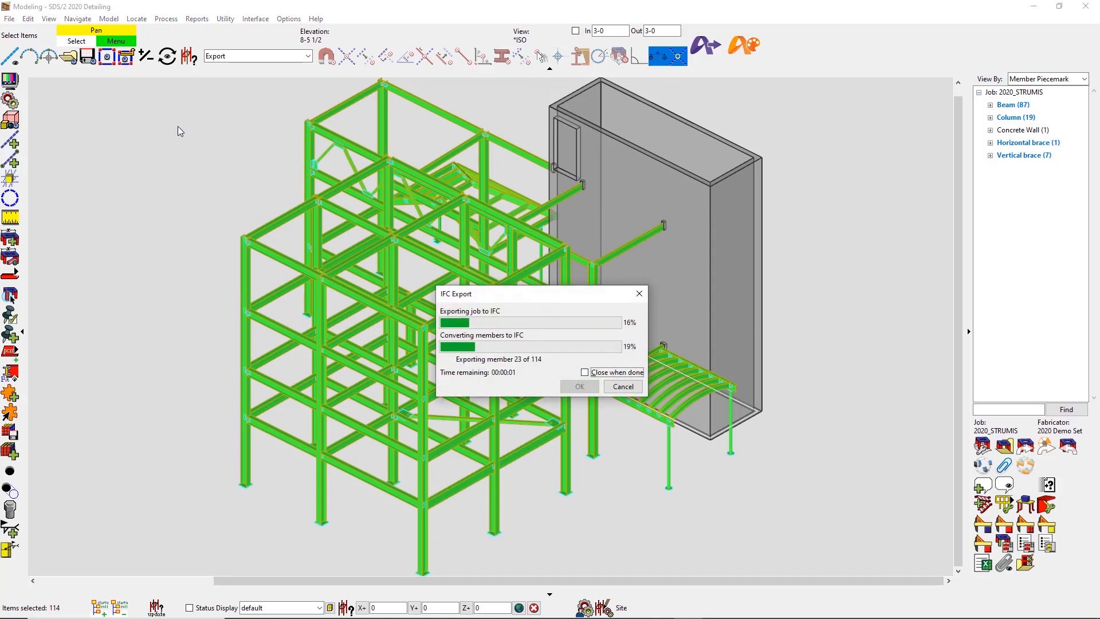
left_click(585, 372)
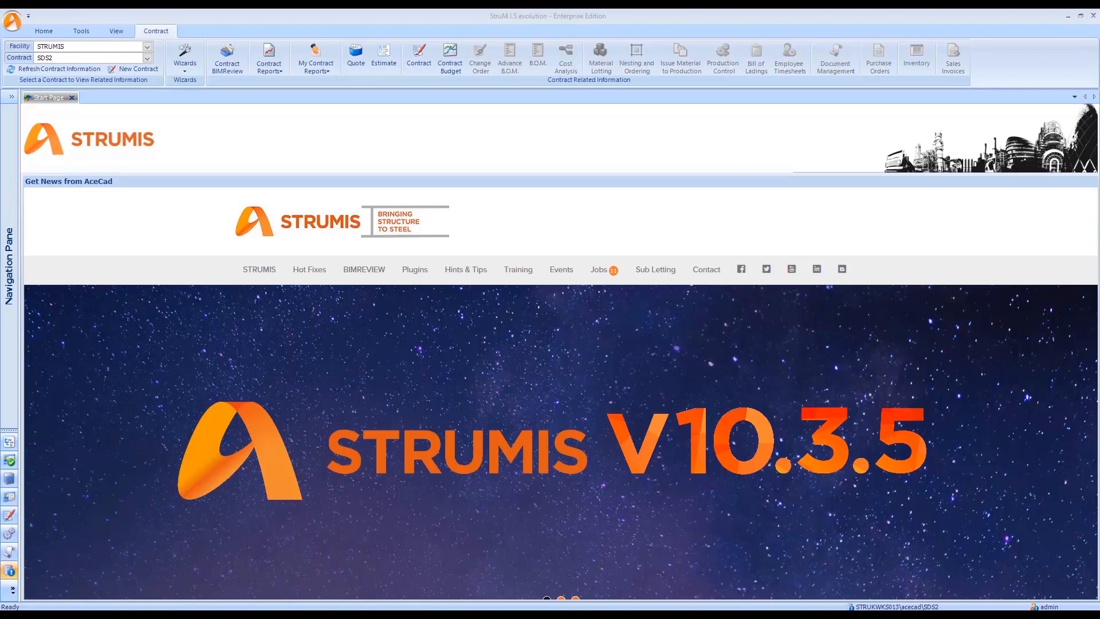
In StruM.I.S evolution, start the B.O.M. import wizard and accept SDS2 as the contract.
left_click(191, 65)
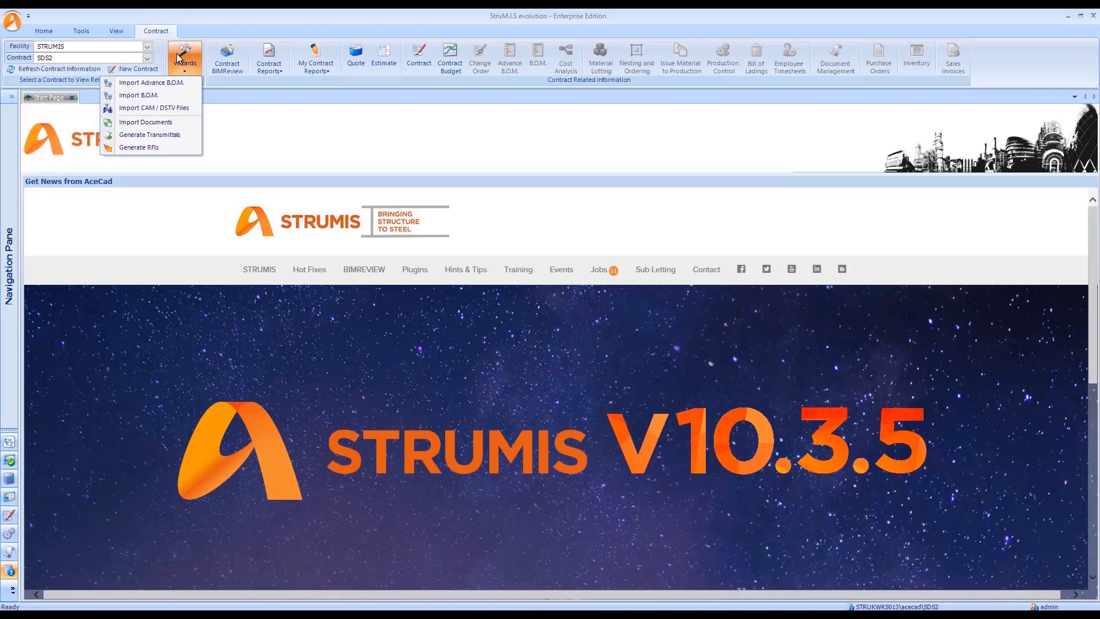
left_click(138, 95)
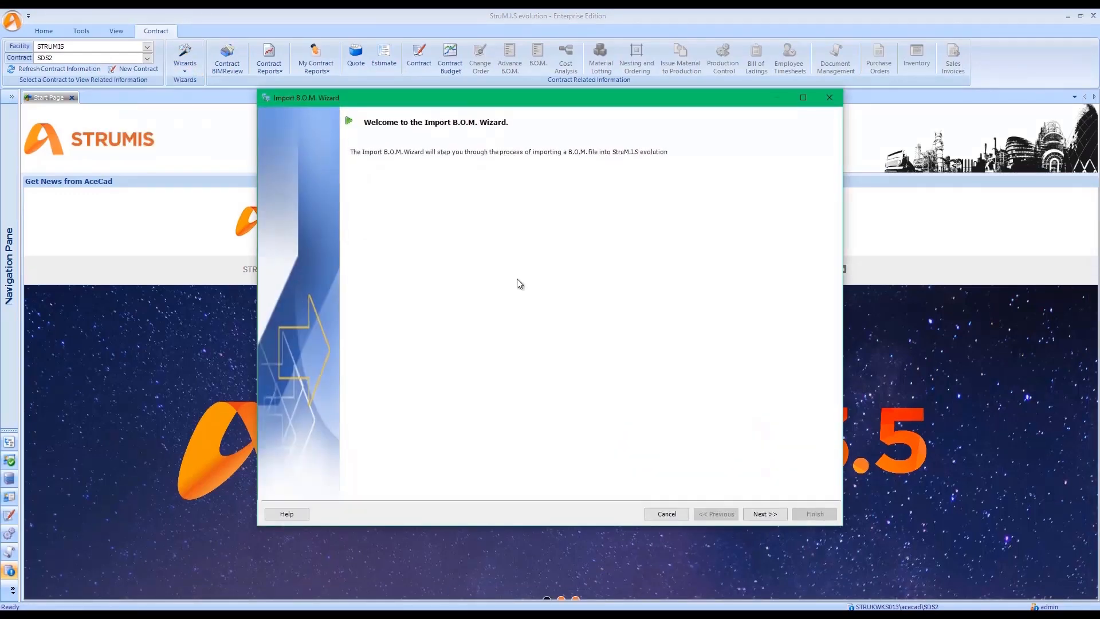
left_click(765, 514)
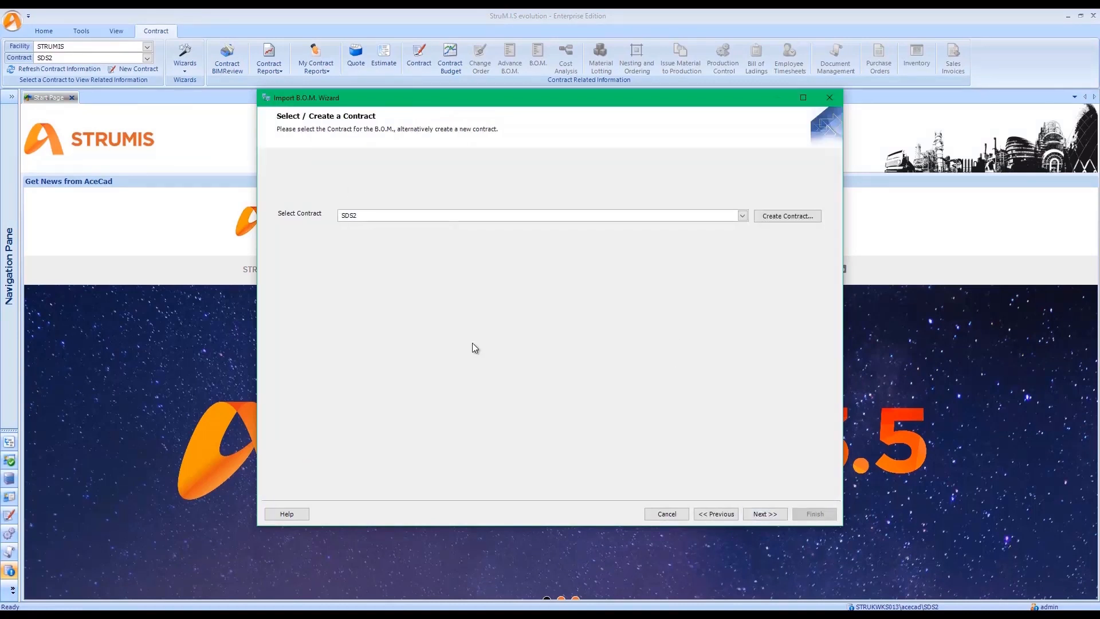
left_click(758, 515)
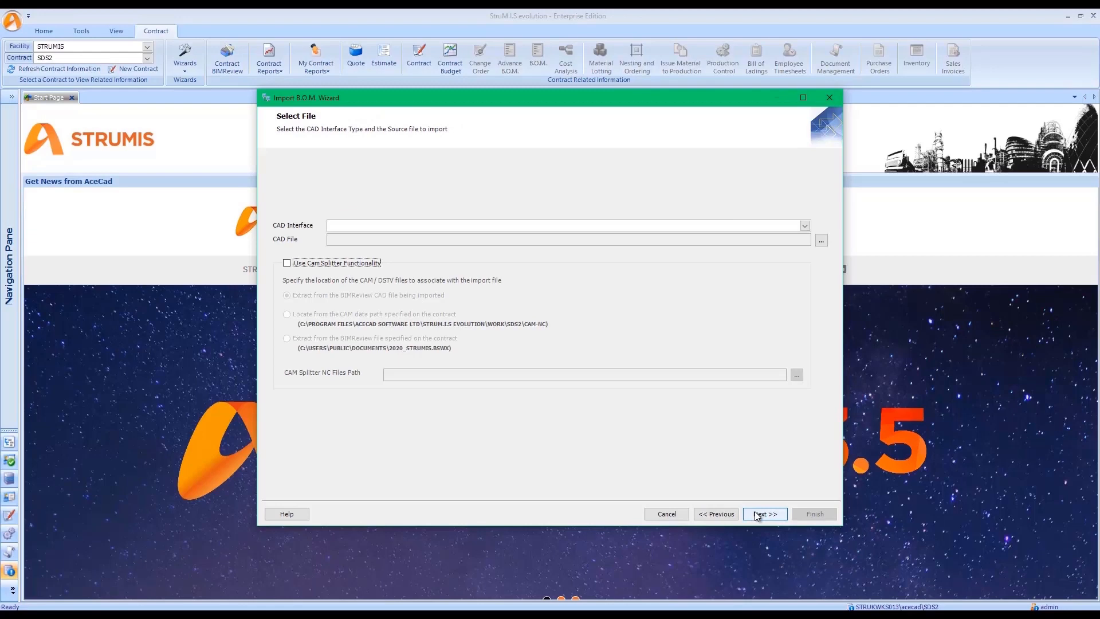
Load 2020_STRUMIS.bswx from the Public folder using the CAD interface BIMReview Detailed Listing - SDS2 2020 Import.
left_click(804, 225)
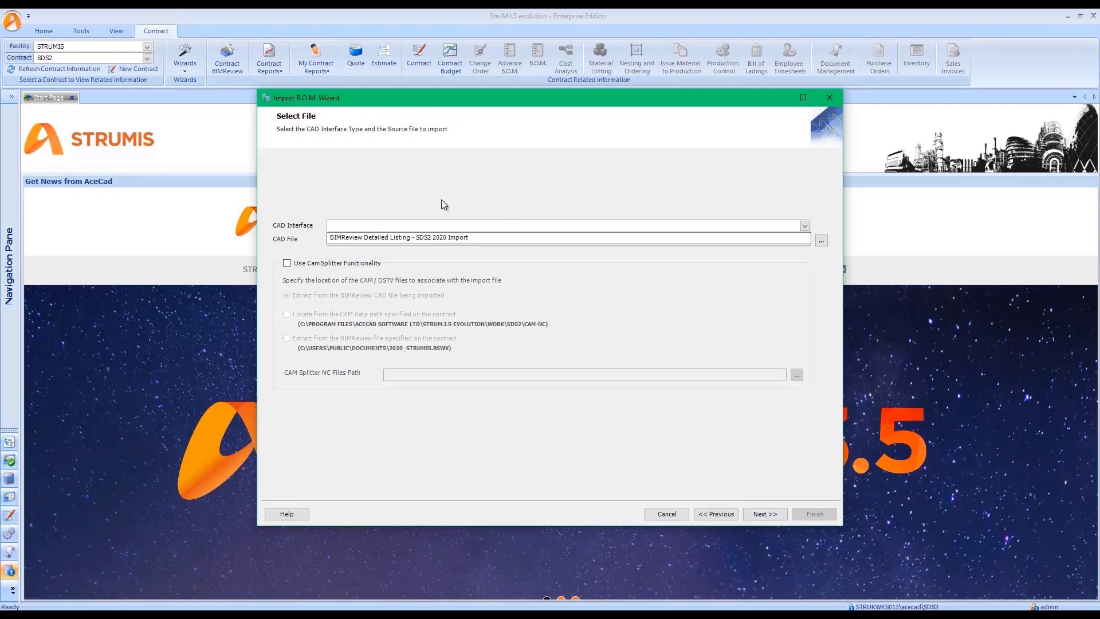
left_click(405, 238)
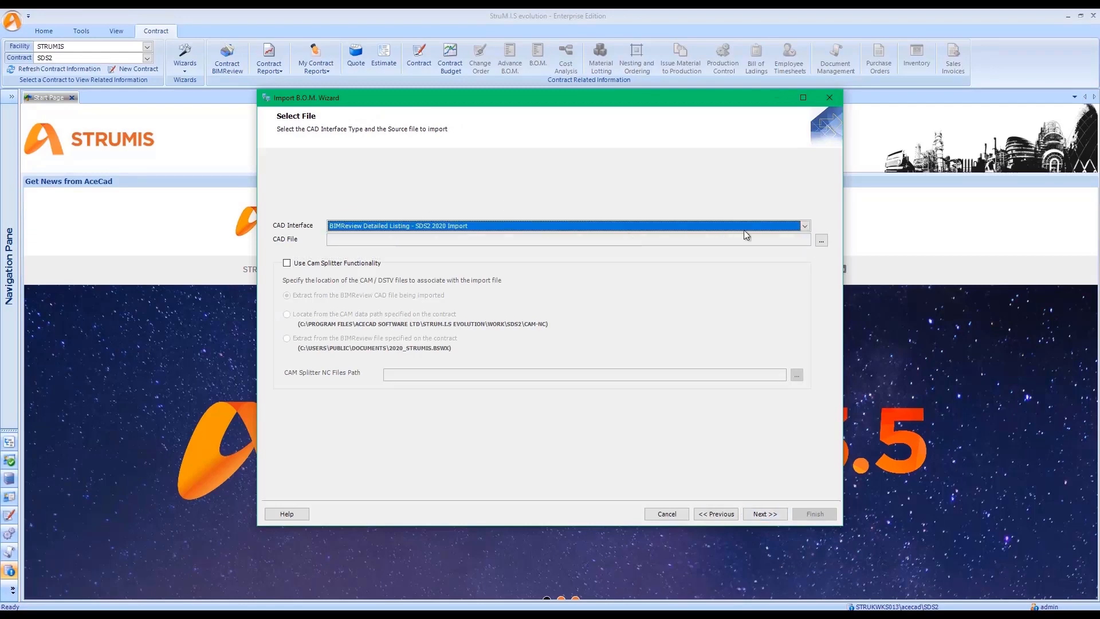
left_click(821, 241)
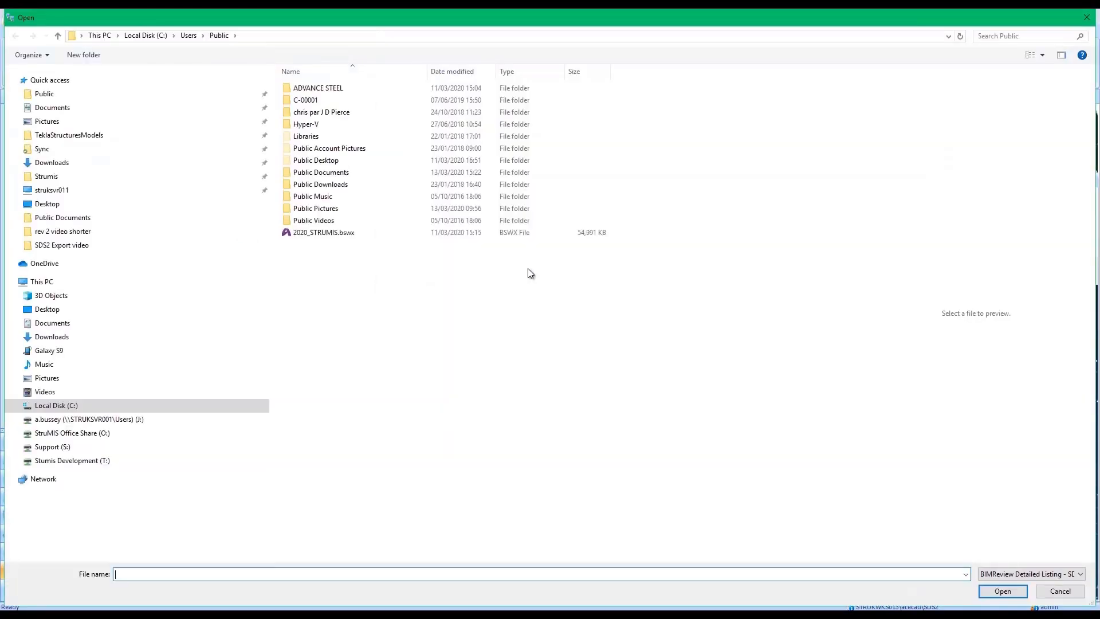
left_click(328, 234)
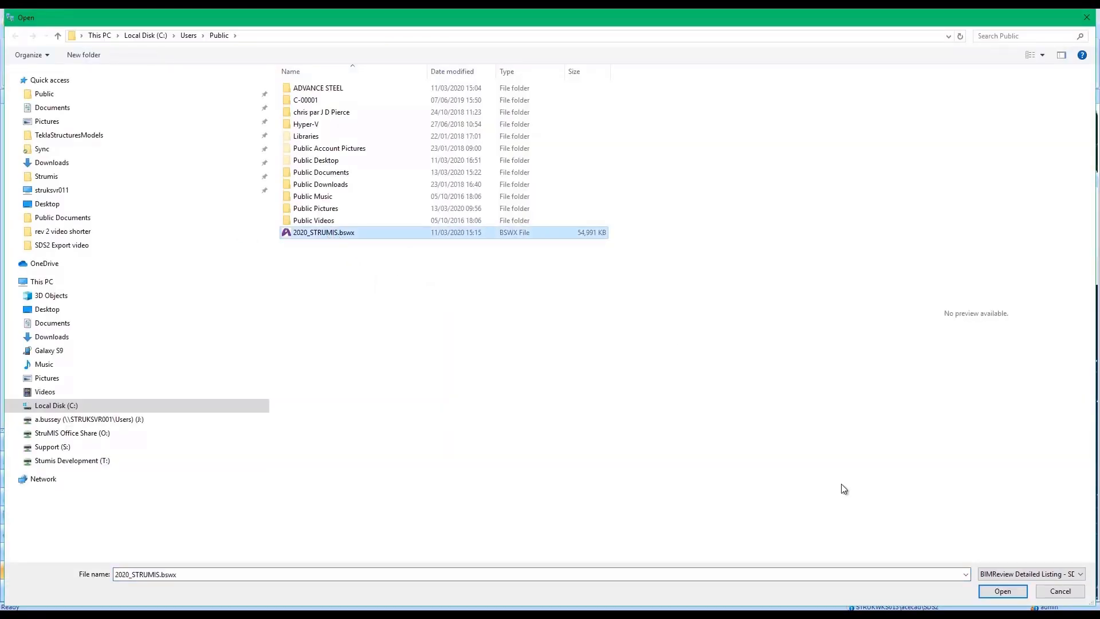
left_click(1006, 588)
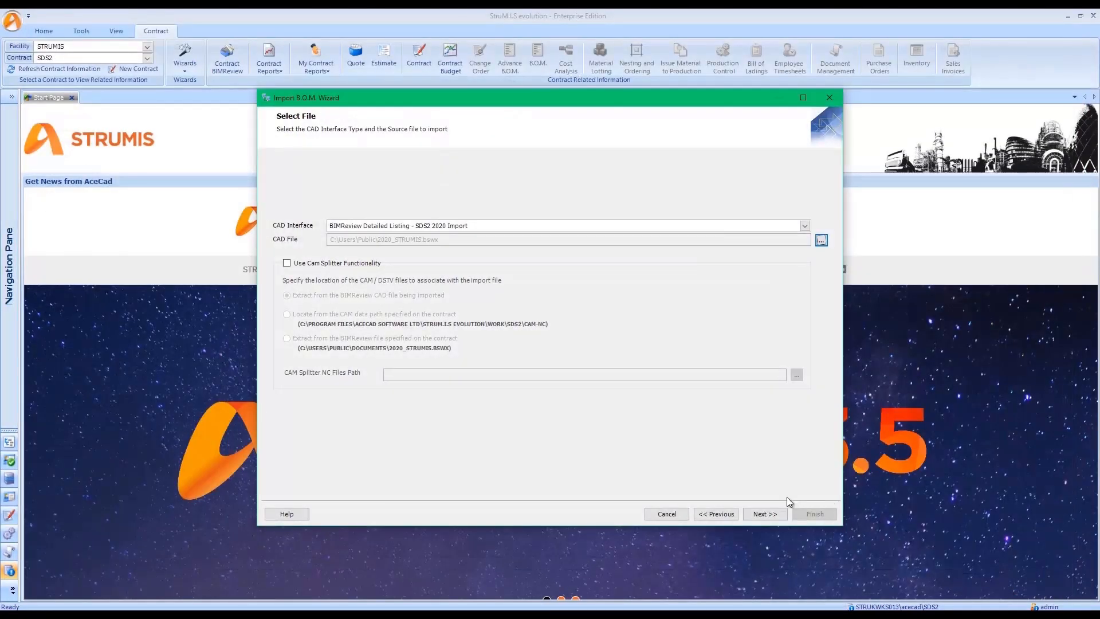
left_click(768, 513)
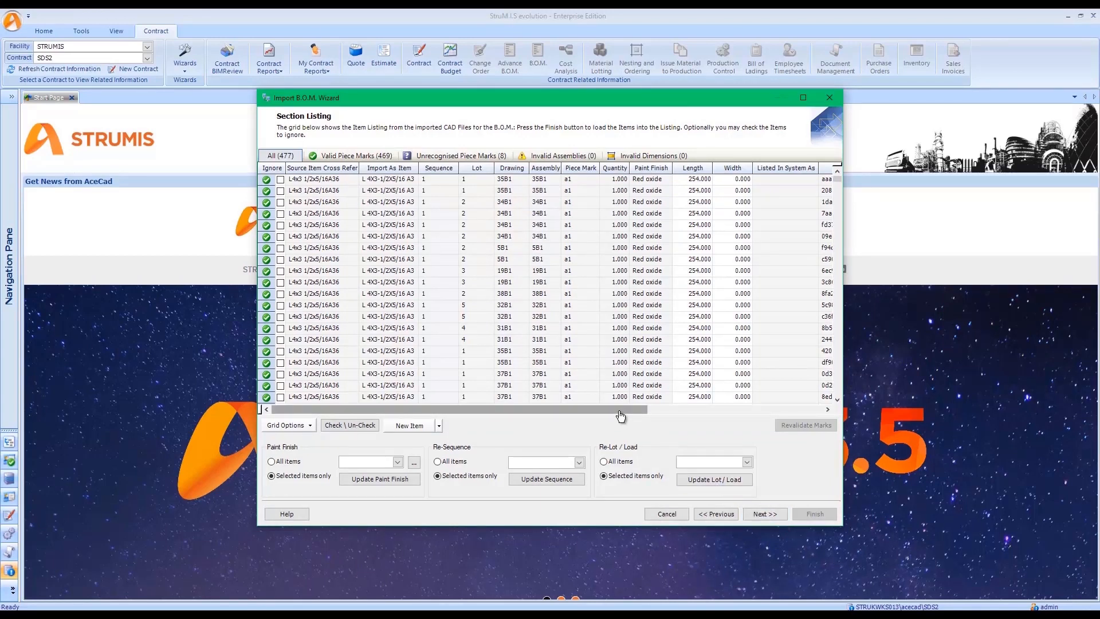
Review the section listing's columns and create the B.O.M. with the preset general options, including Link to Document Management.
left_click_drag(620, 413, 751, 411)
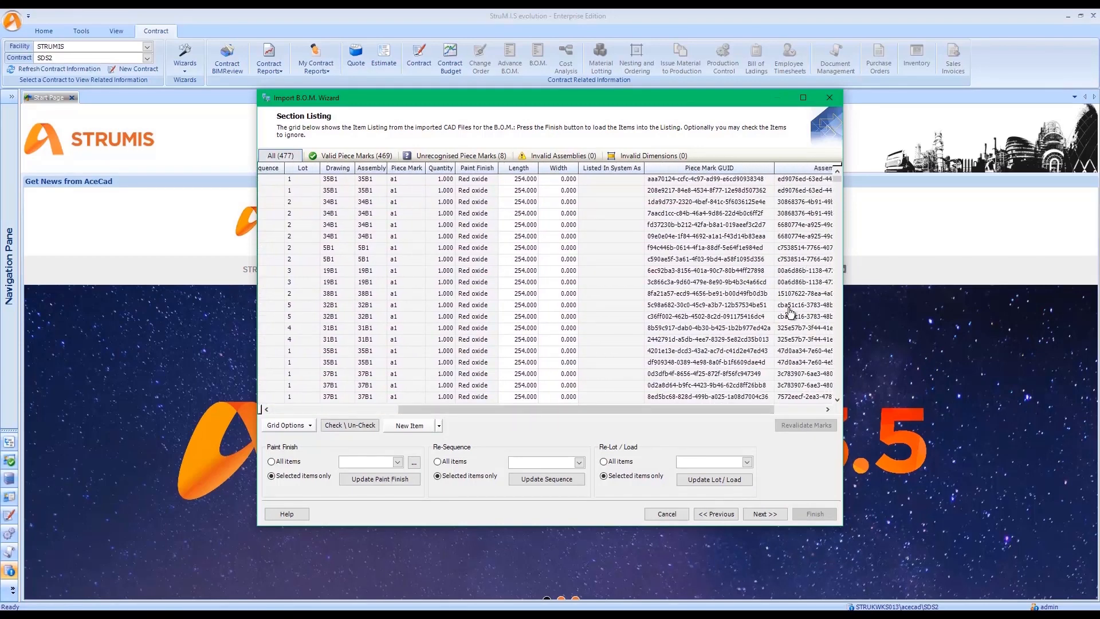
left_click_drag(736, 409, 681, 404)
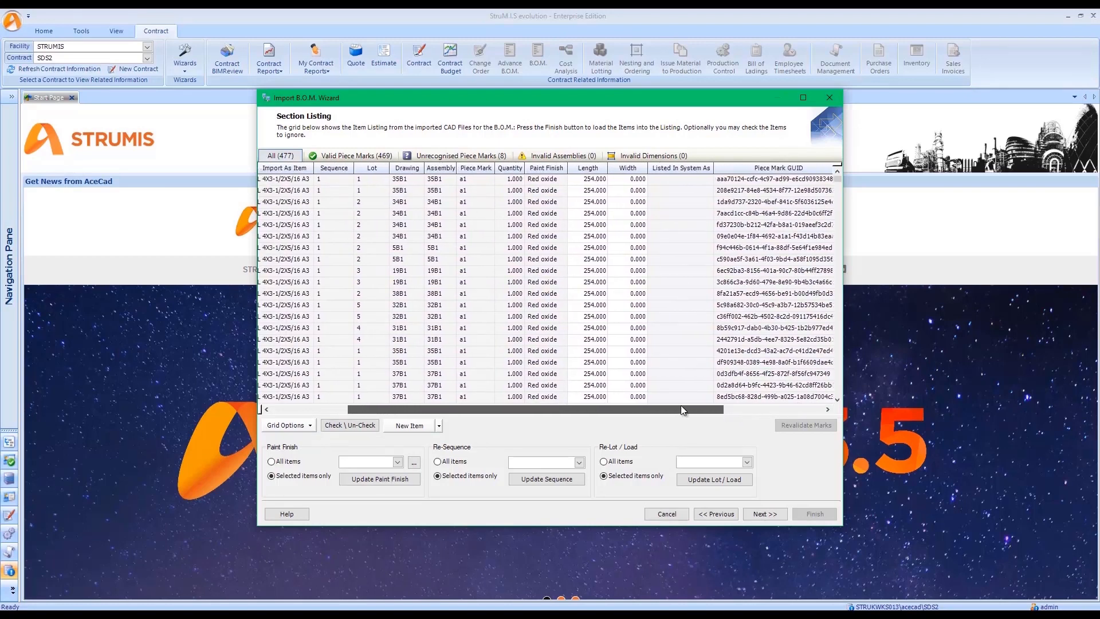
left_click_drag(681, 405, 591, 407)
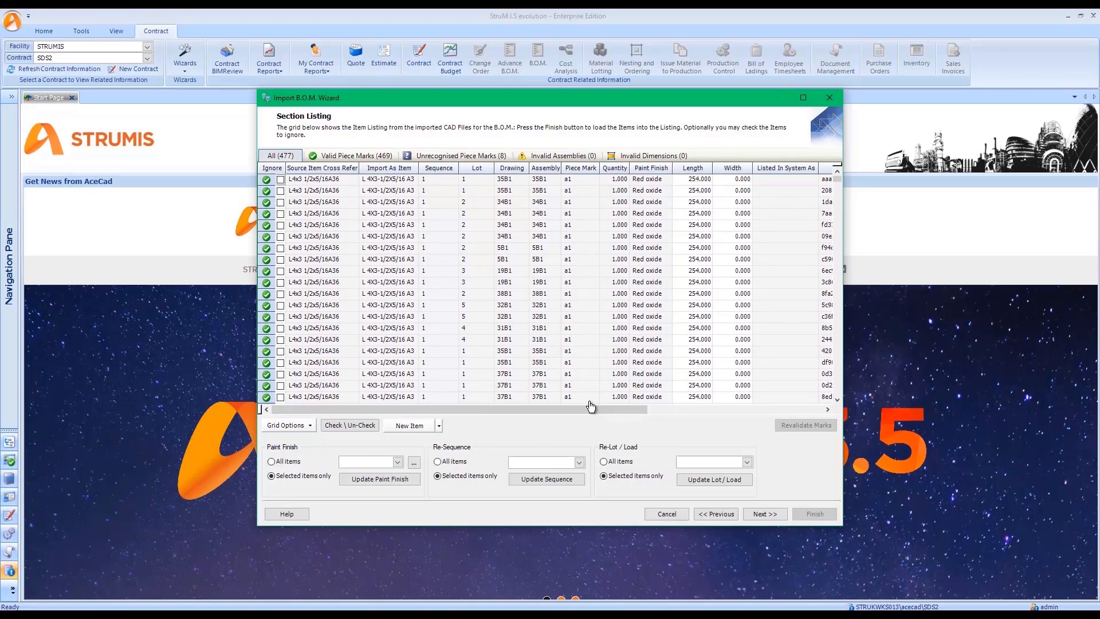
left_click(768, 515)
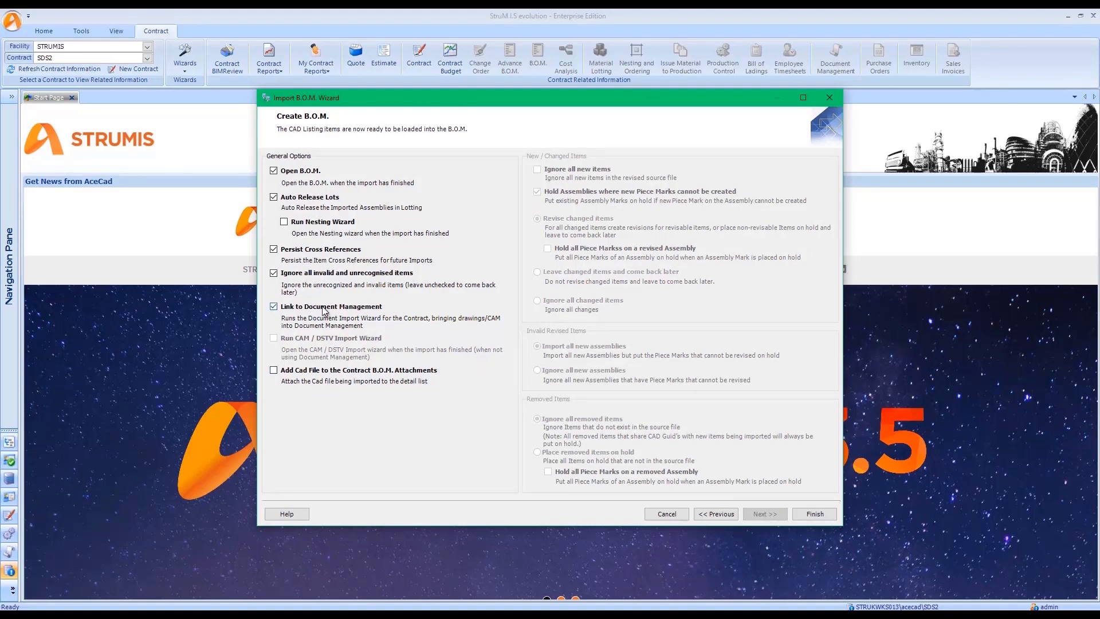
left_click(814, 514)
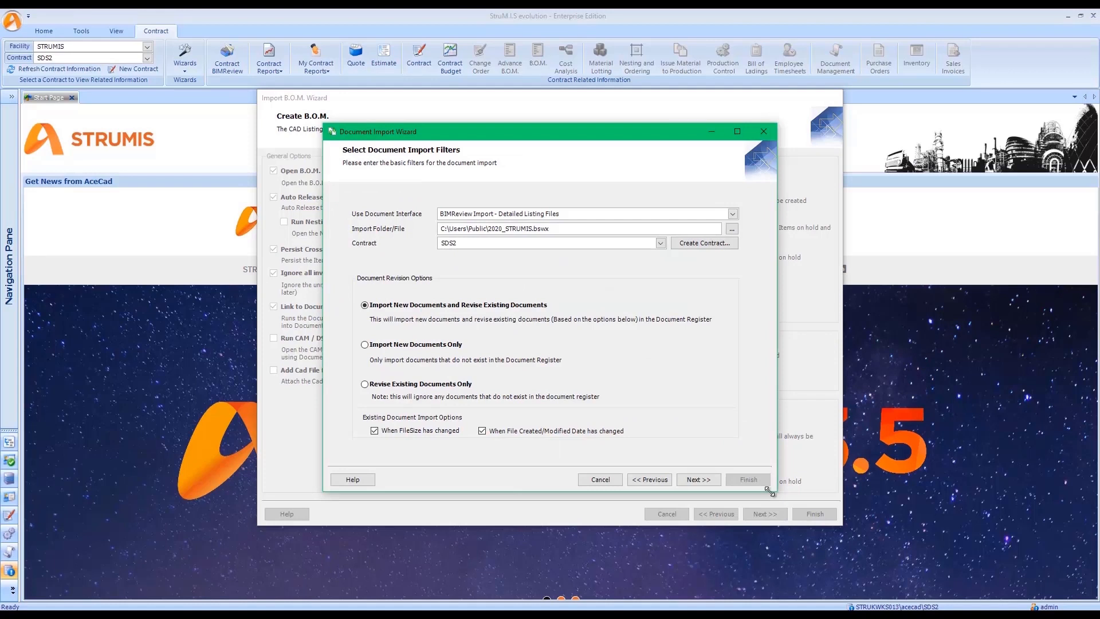
Set the document import to BIMReview SDS2 2020 Import - Detailed Listing File with 2020_STRUMIS.bswx as source, and load its documents for review.
left_click(733, 214)
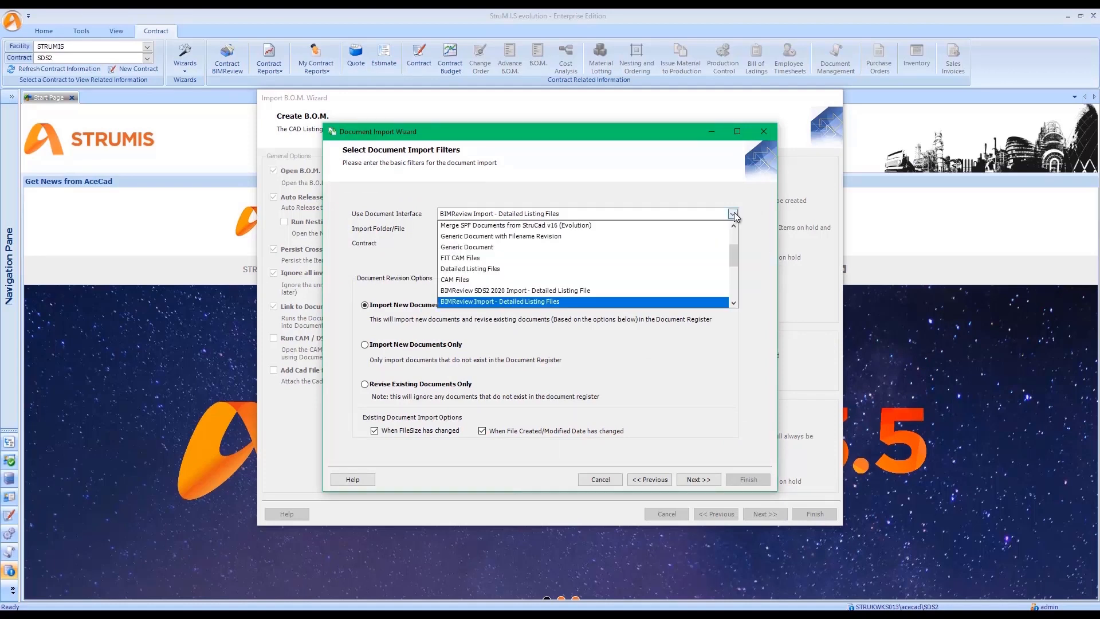
left_click(574, 291)
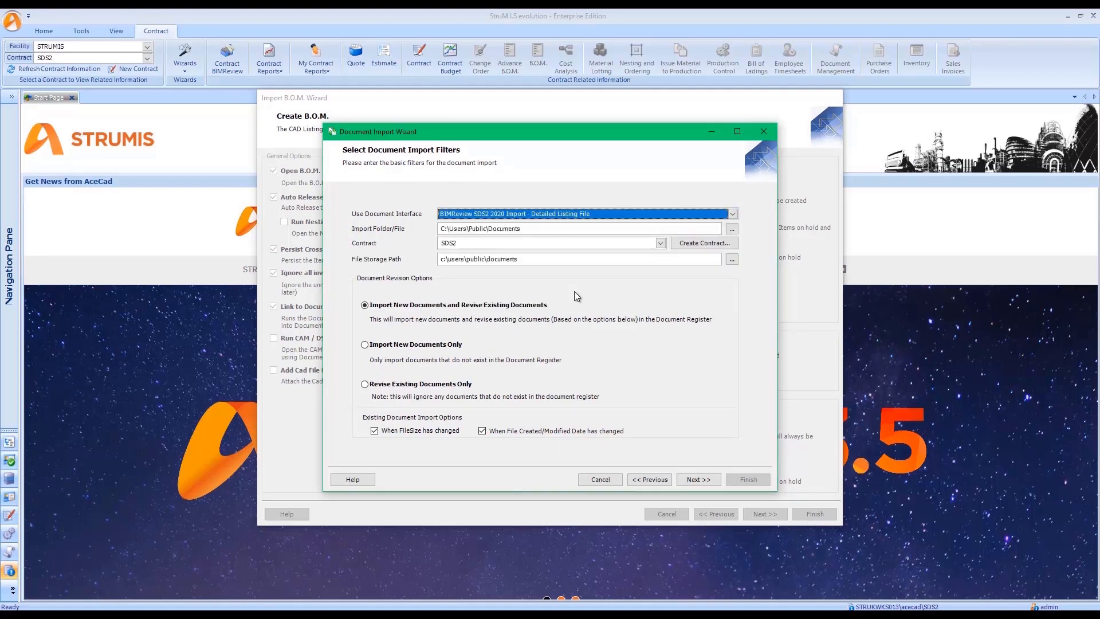
left_click(732, 229)
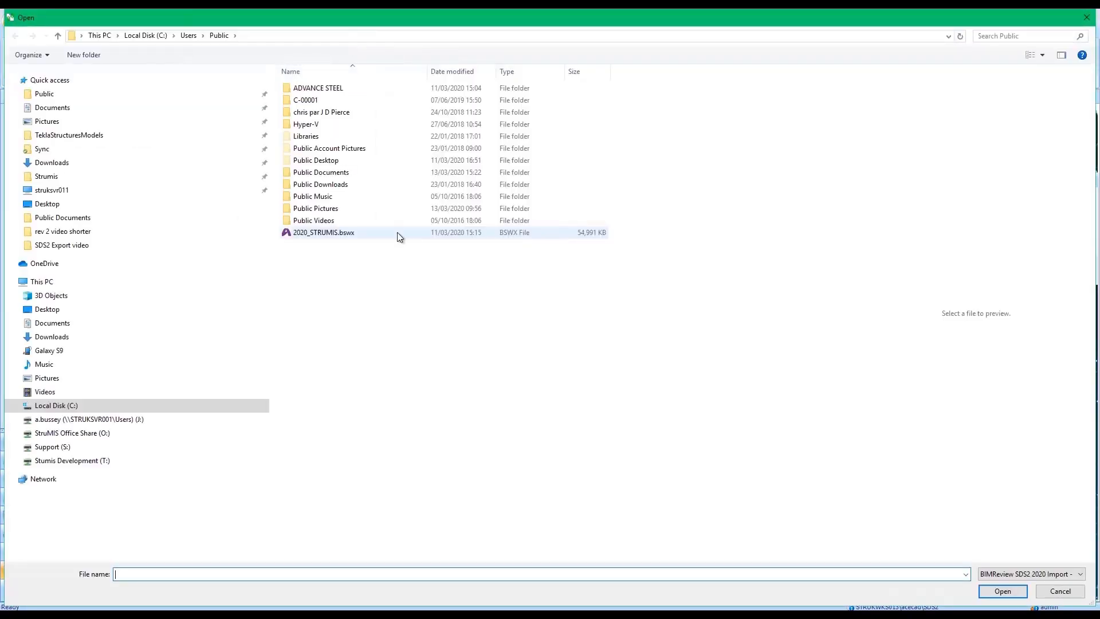
left_click(398, 232)
left_click(995, 591)
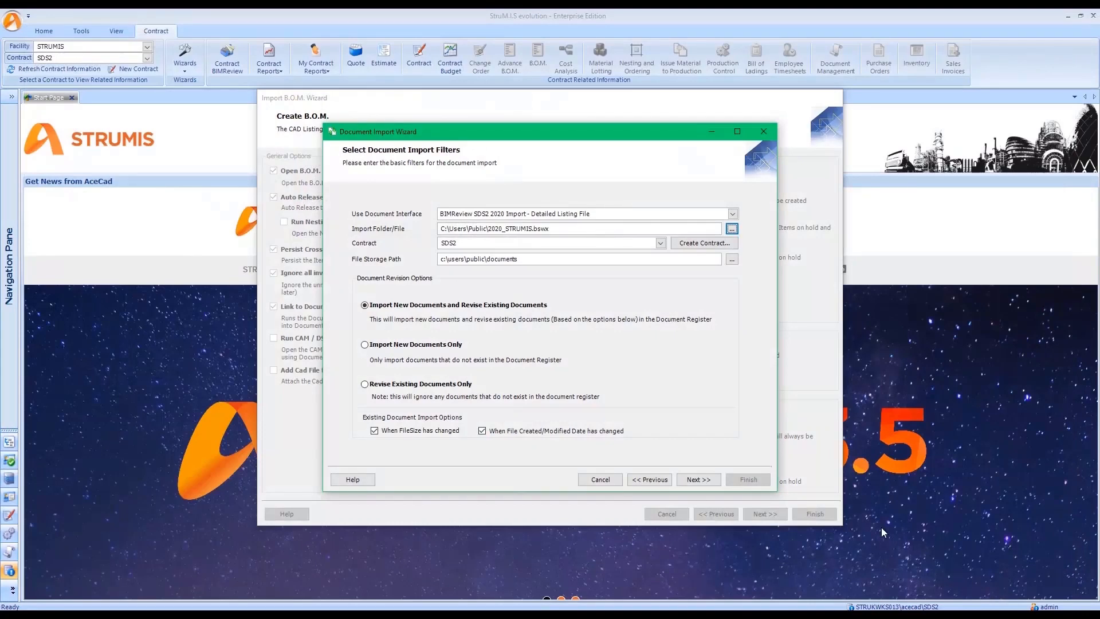
left_click(700, 483)
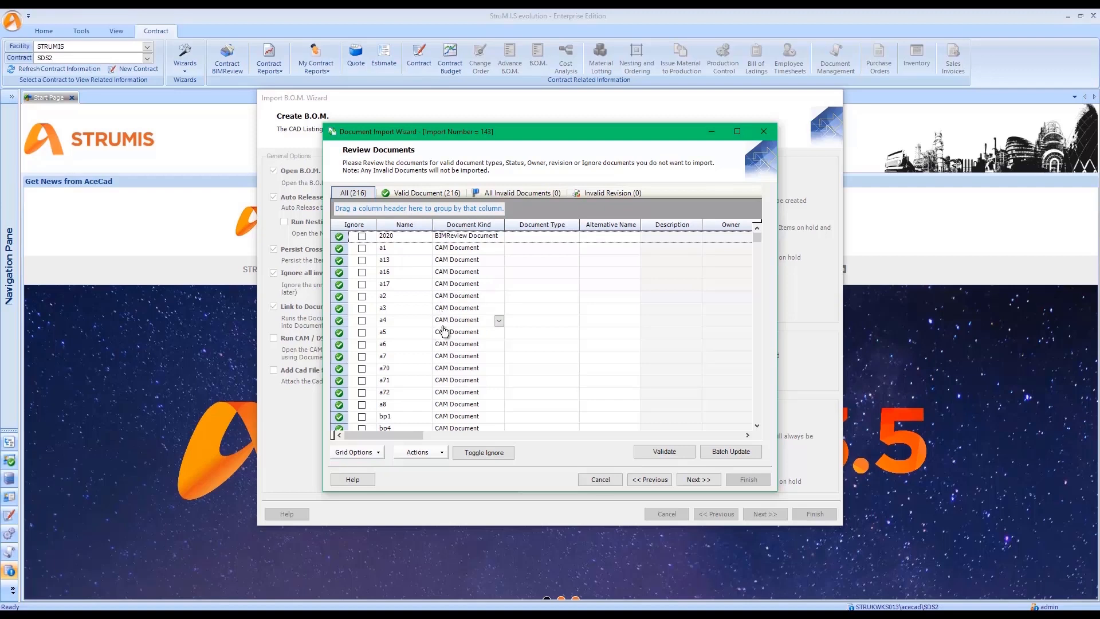
Look through the documents for import, checking the document kinds, types and alternative names.
scroll(414, 375, "down", 15)
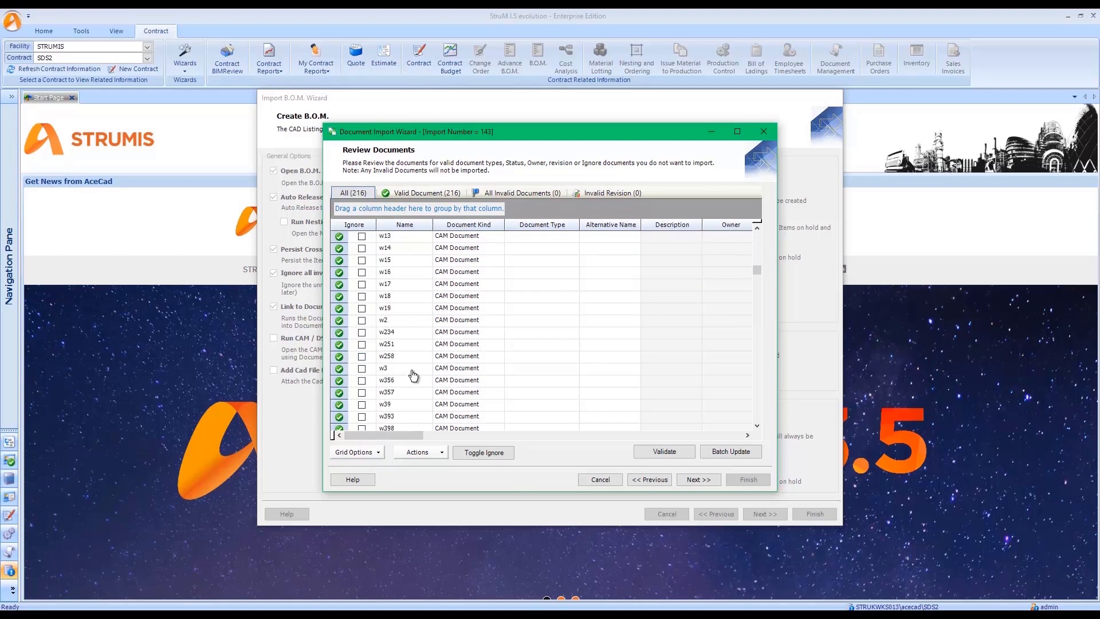
scroll(414, 376, "down", 10)
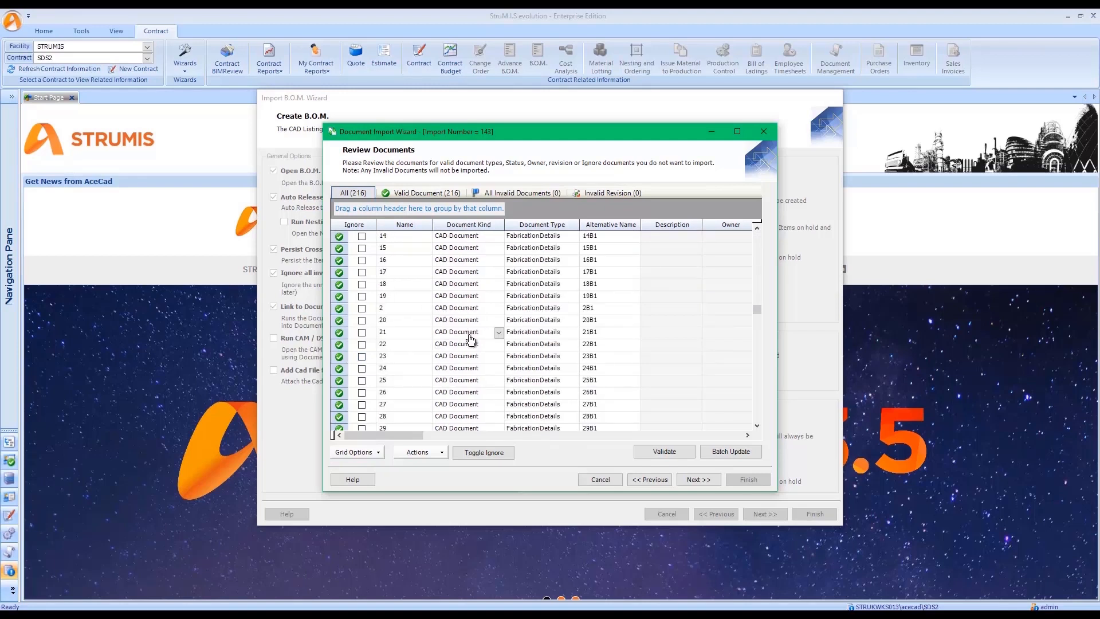
scroll(464, 355, "up", 7)
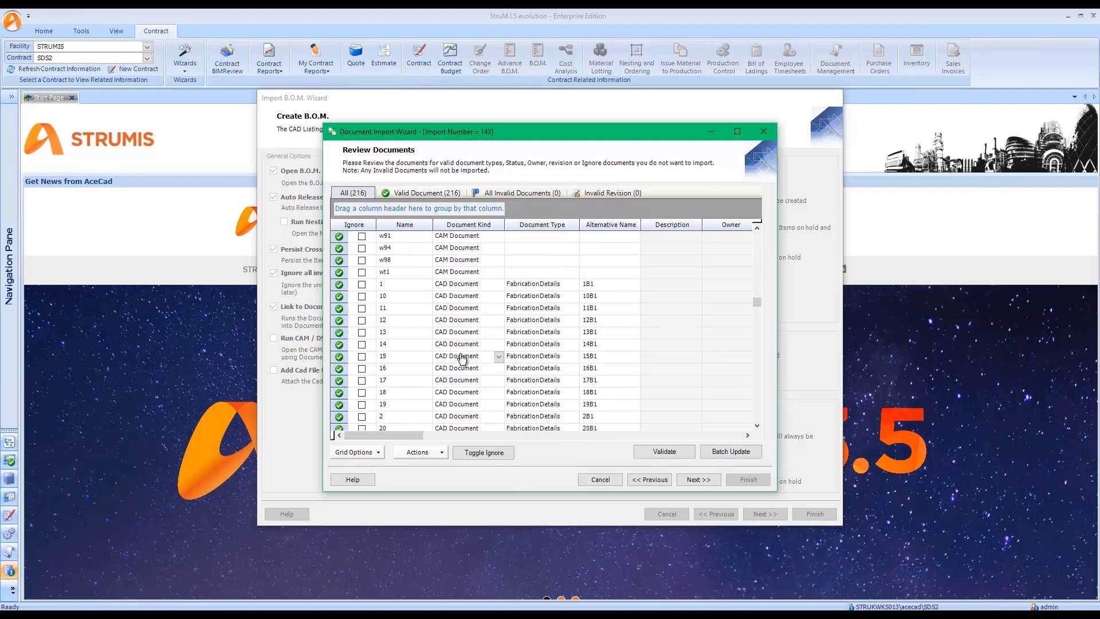
scroll(463, 358, "up", 18)
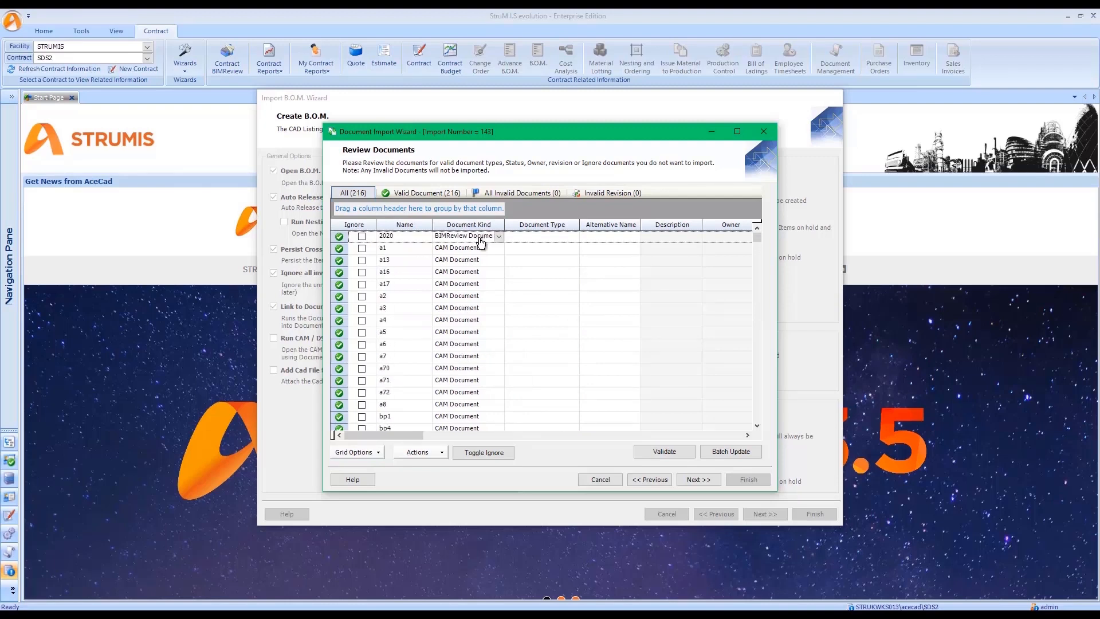
Accept the reviewed documents and complete their import without automatically setting milestone dates.
left_click(711, 481)
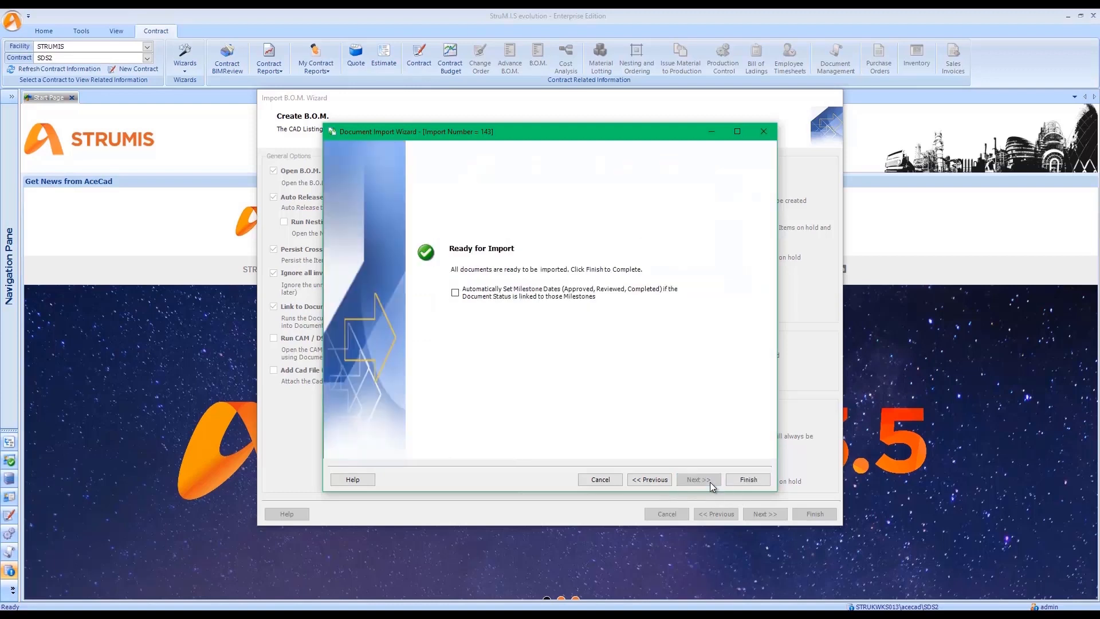
left_click(748, 481)
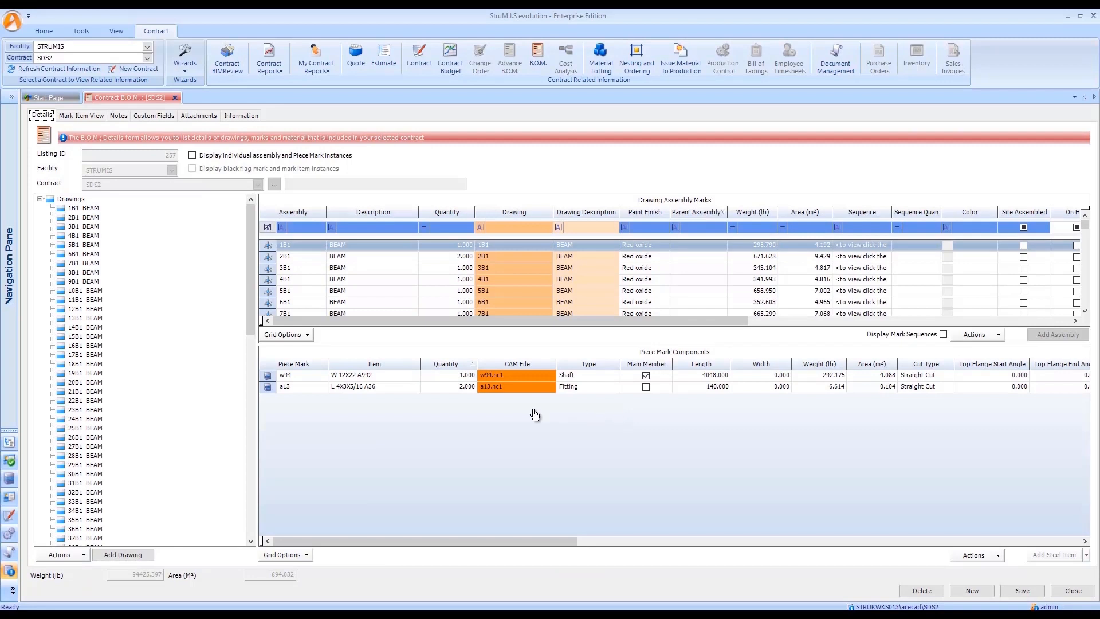
View the drawing file of assembly 1B1, followed by those of assembly 2B1 and piece mark a5, and close the PDF viewer.
right_click(333, 253)
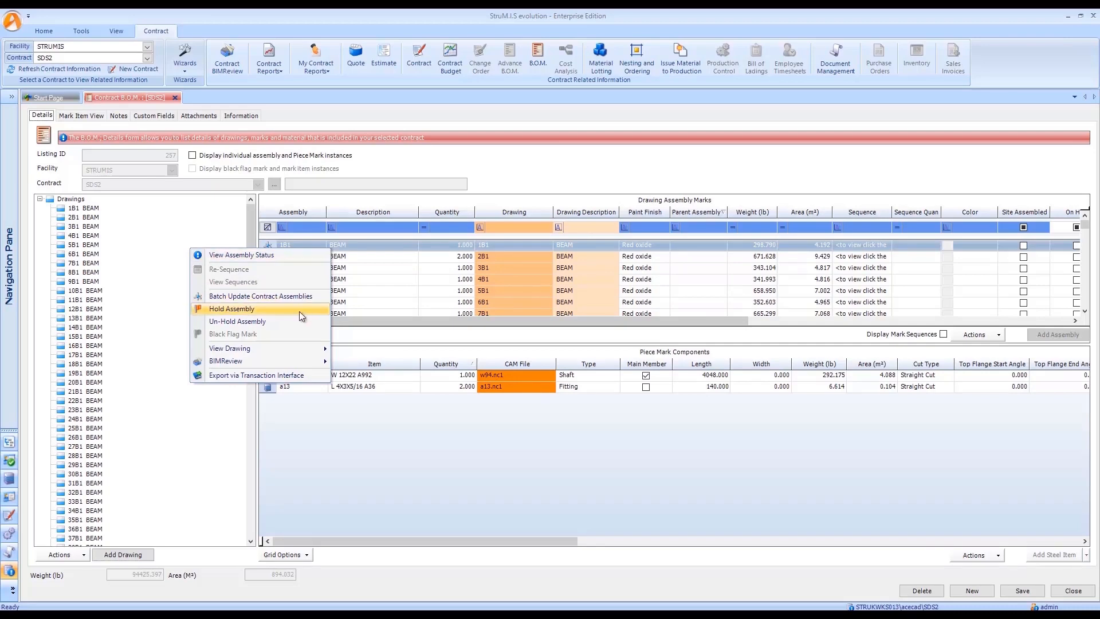
mouse_move(291, 346)
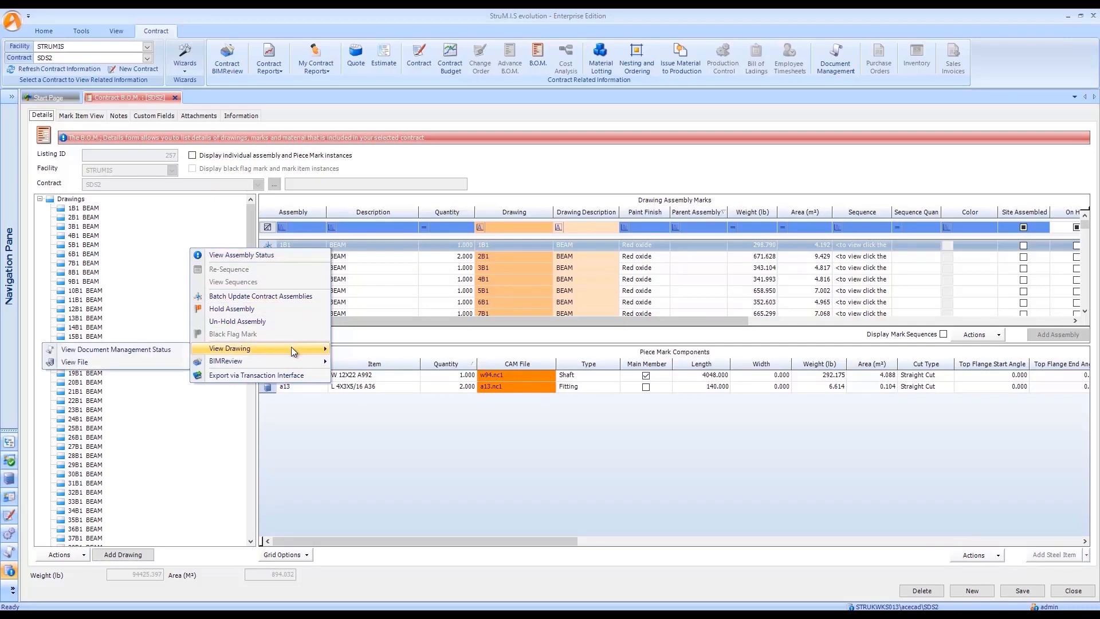
left_click(127, 359)
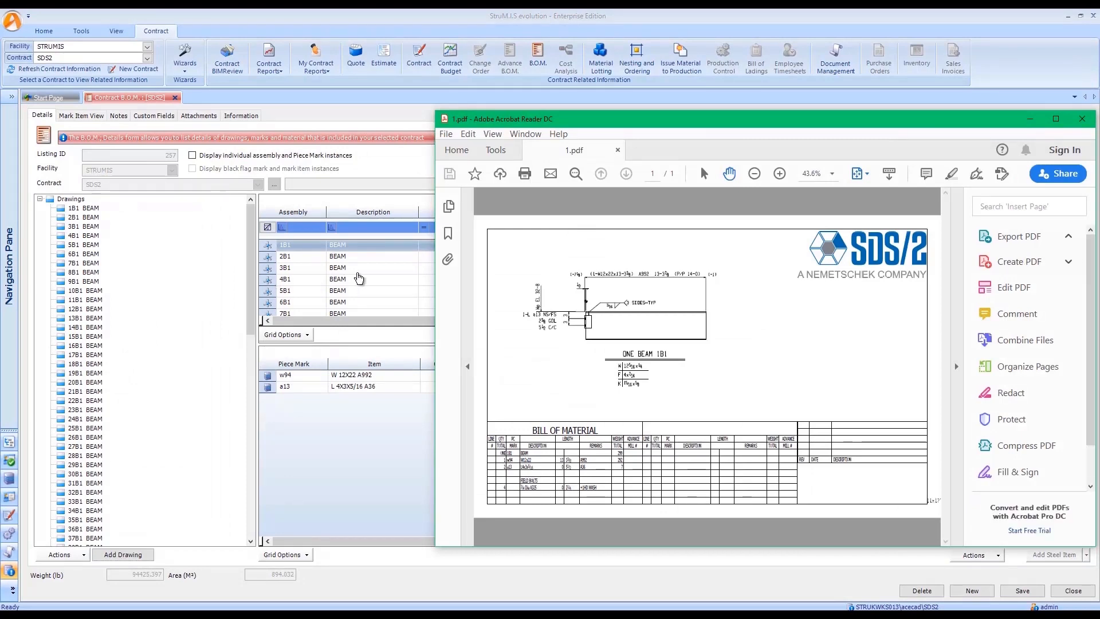
left_click(319, 264)
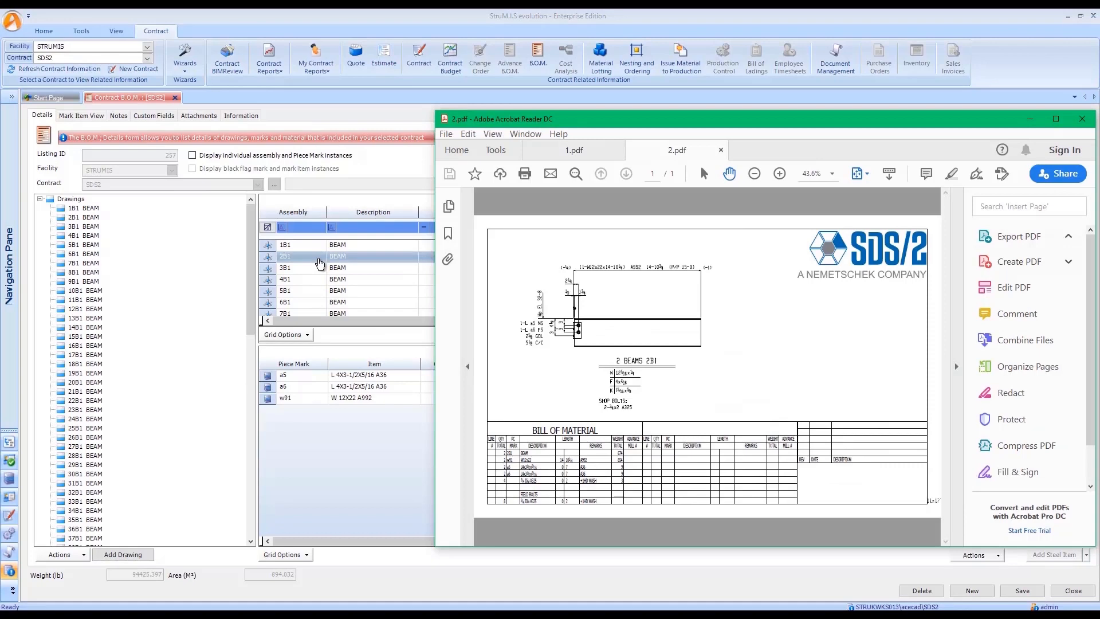
left_click(305, 375)
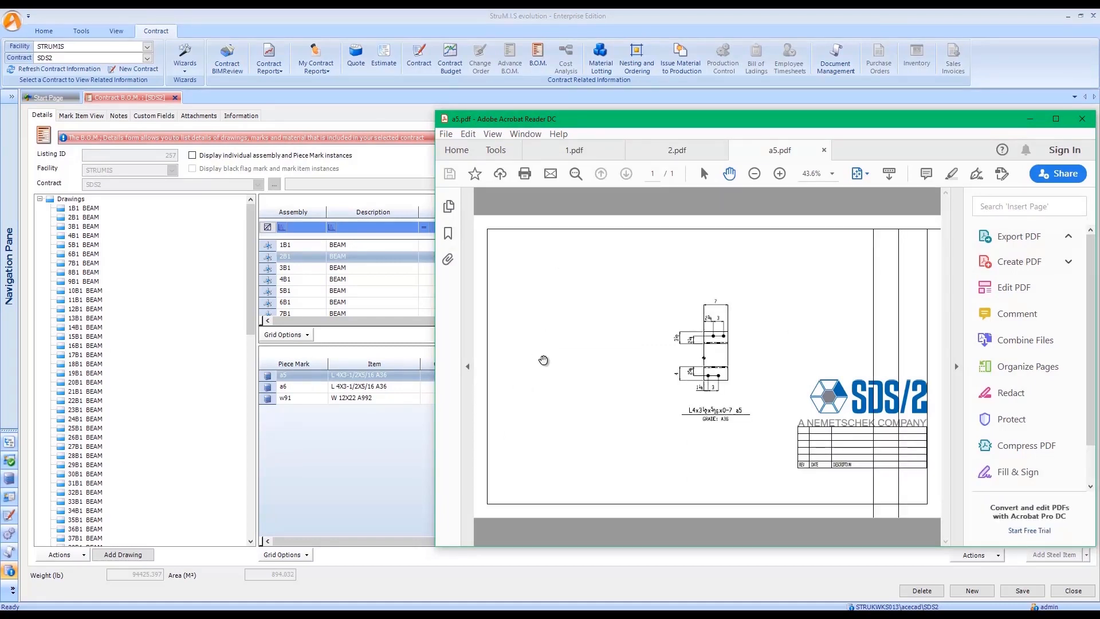
left_click(1081, 127)
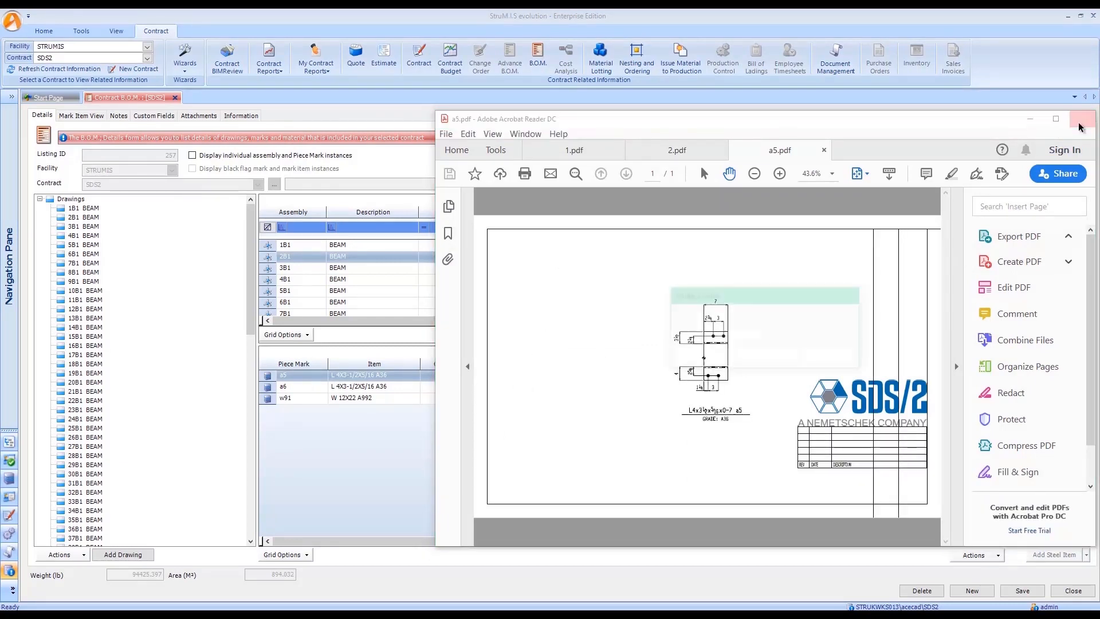
left_click(708, 358)
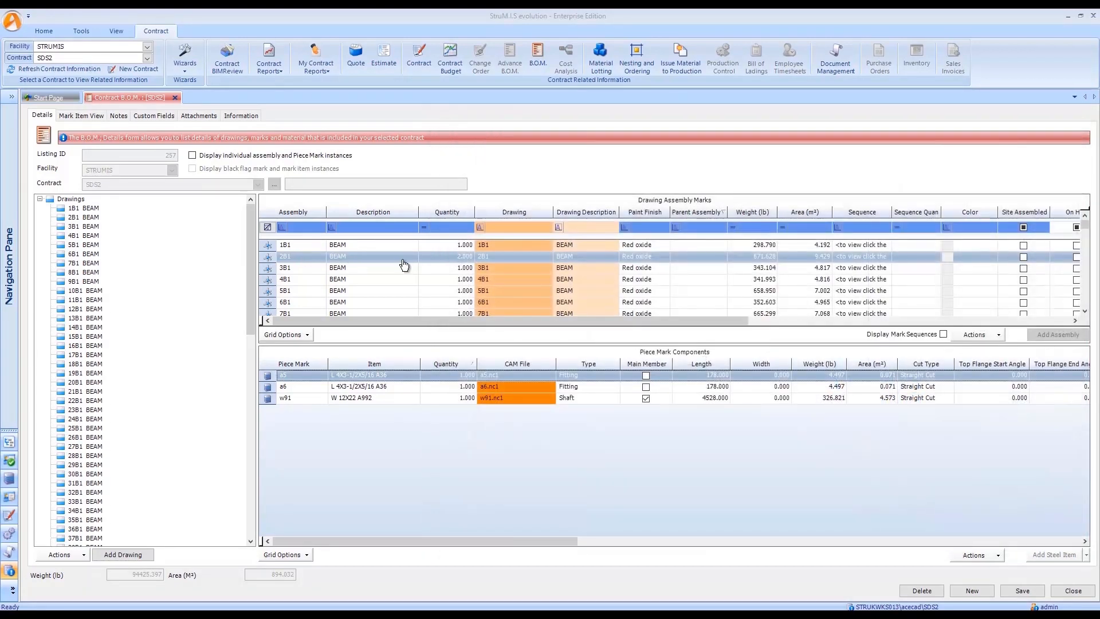
Highlight assembly 2B1 in the BIMReview model, and go through assemblies 3B1 to 6B1 to see each one in the model.
right_click(263, 260)
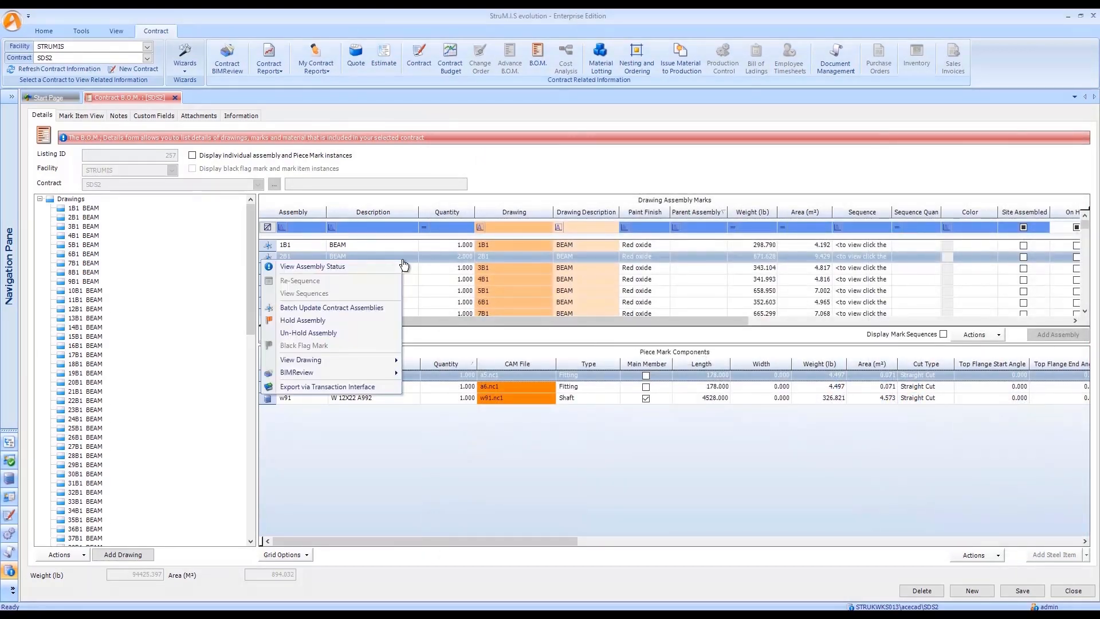
mouse_move(352, 371)
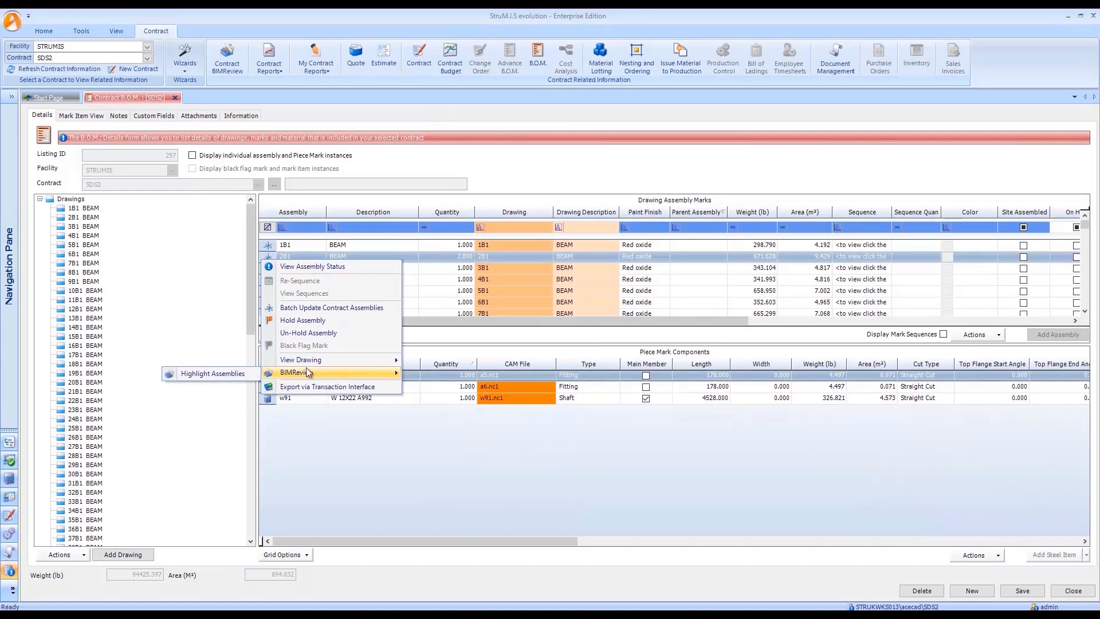
left_click(249, 375)
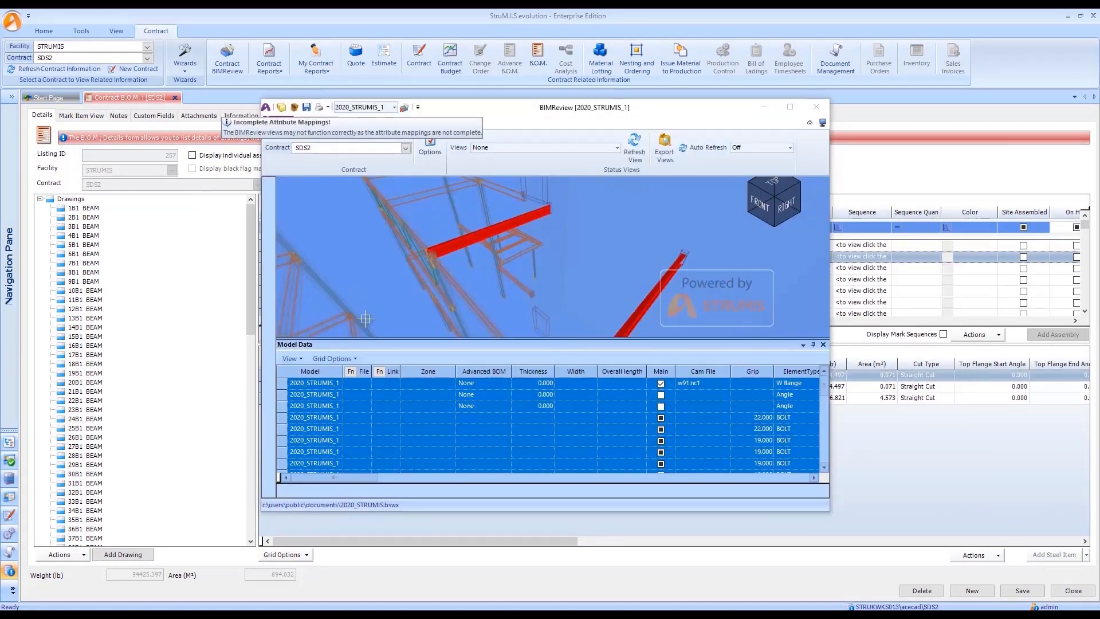
left_click_drag(594, 108, 792, 113)
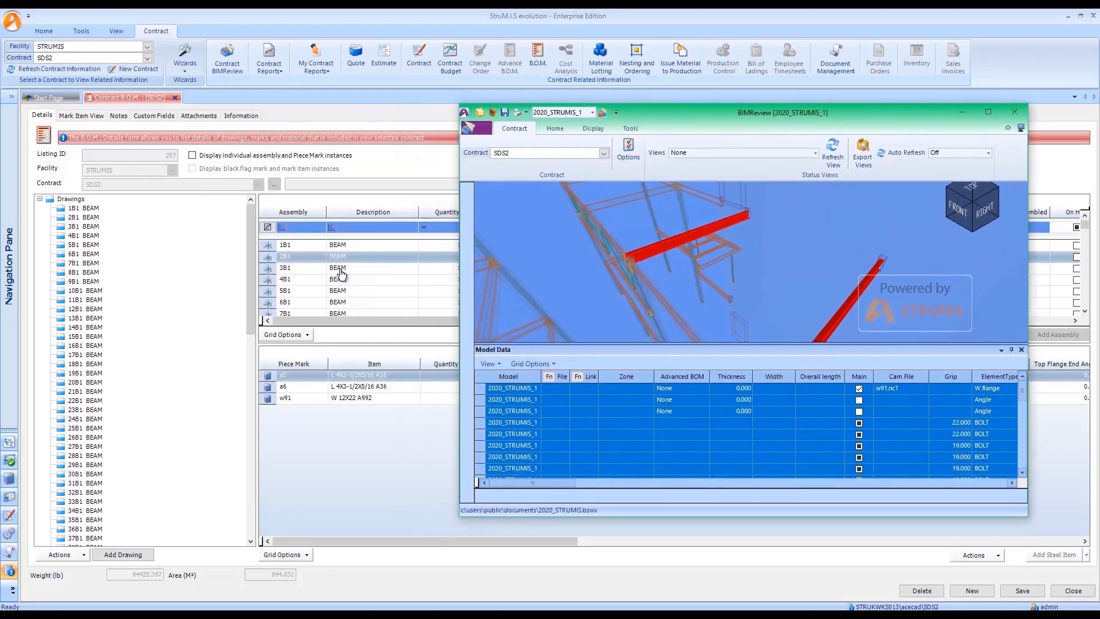
left_click(340, 270)
left_click(336, 281)
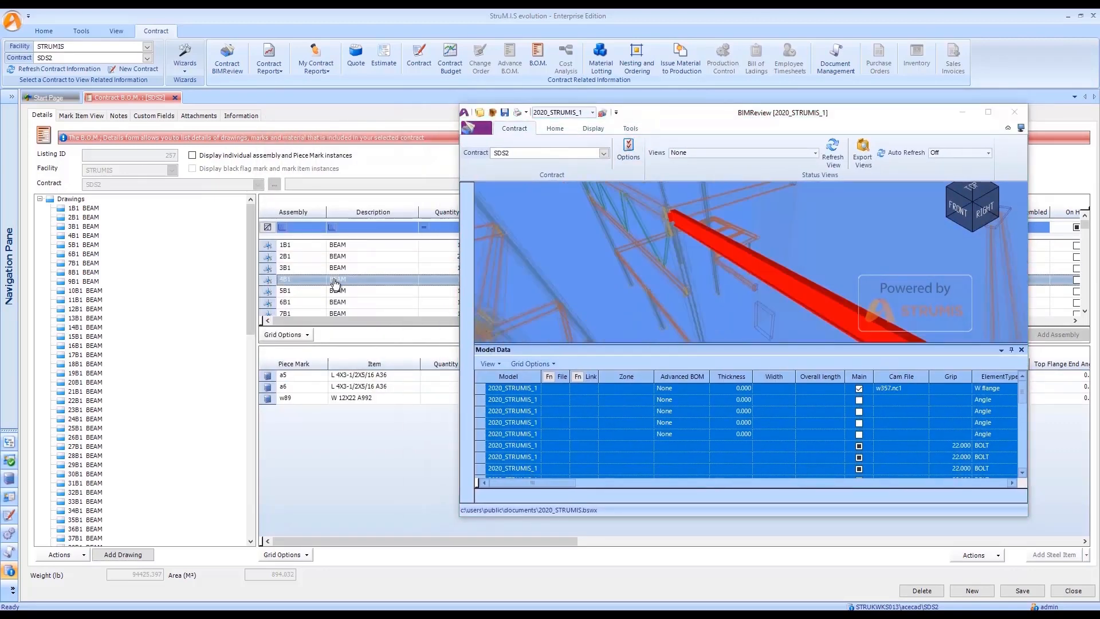
left_click(338, 292)
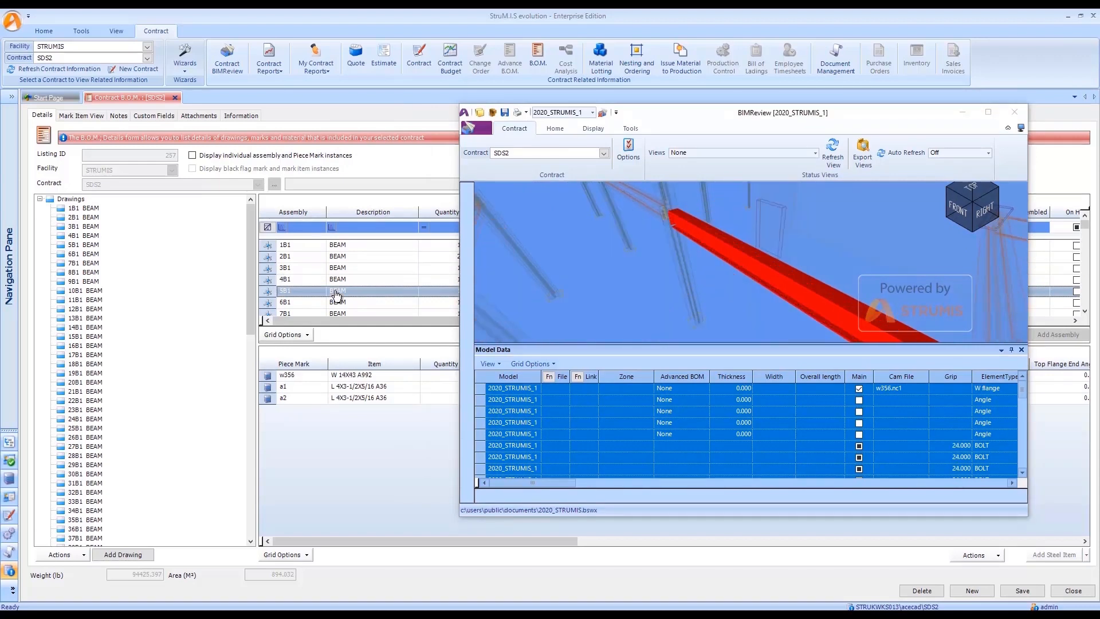
left_click(337, 303)
Highlight the individual piece marks w87, a5 and a6 of assembly 6B1 in the model, ending on w87.
left_click(354, 377)
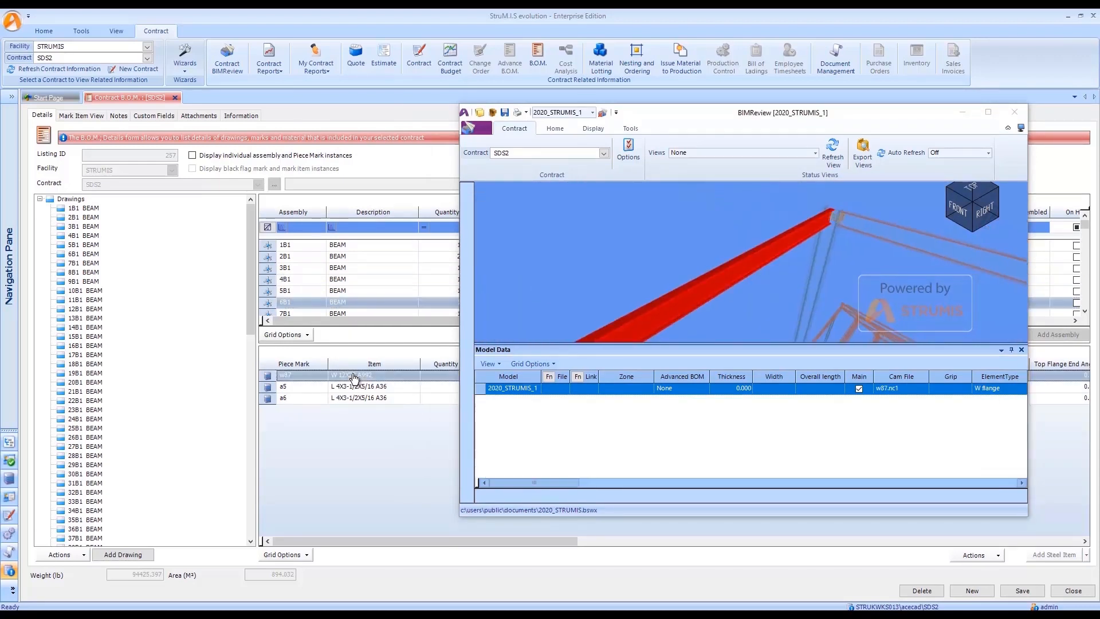
left_click(354, 390)
left_click(356, 400)
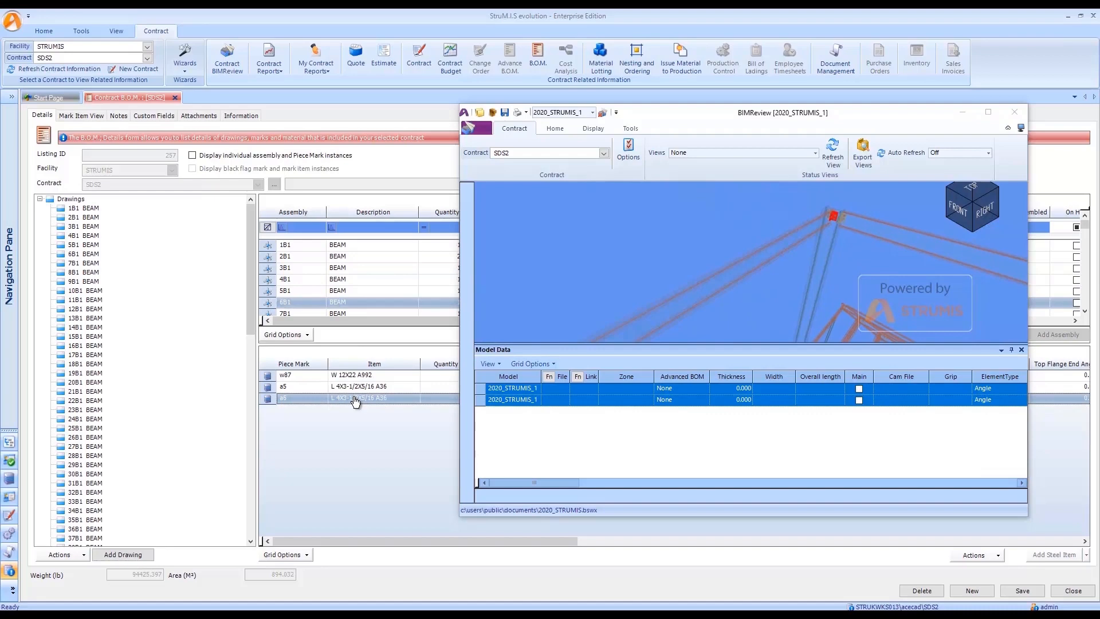
left_click(354, 378)
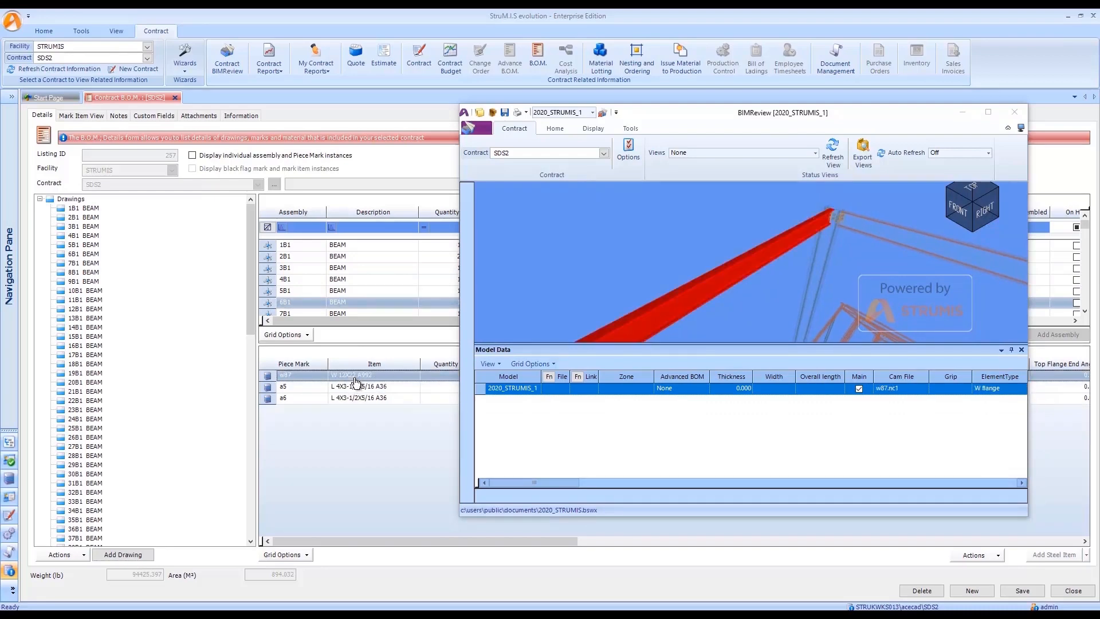
Enquire the attributes of the highlighted beam w87 in the model, and close the model viewer.
left_click_drag(871, 274, 803, 265)
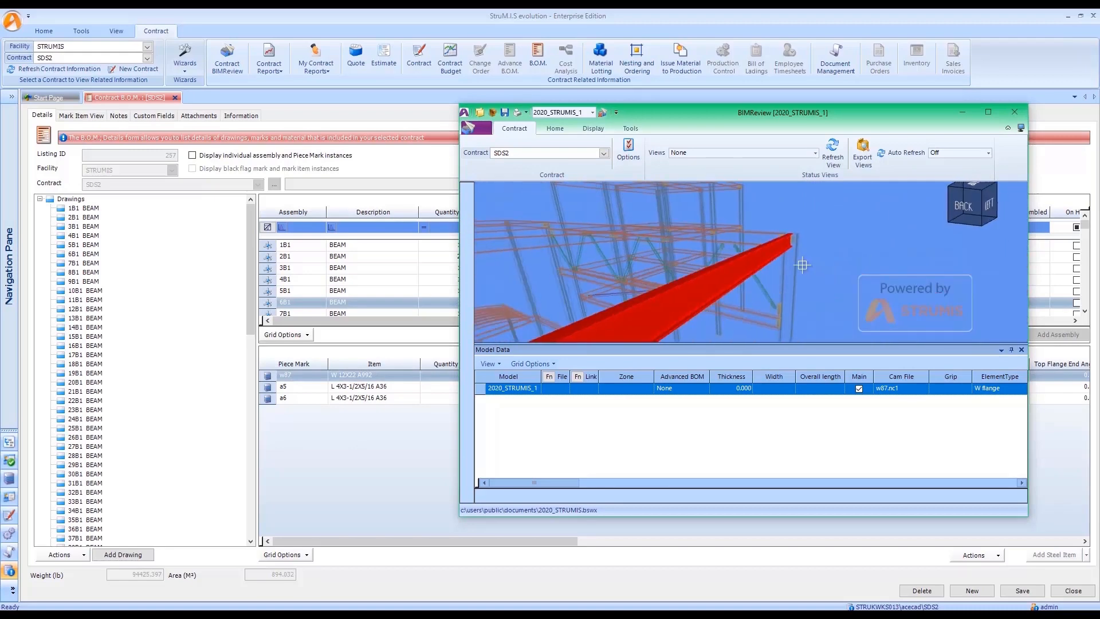
right_click(734, 275)
left_click(689, 281)
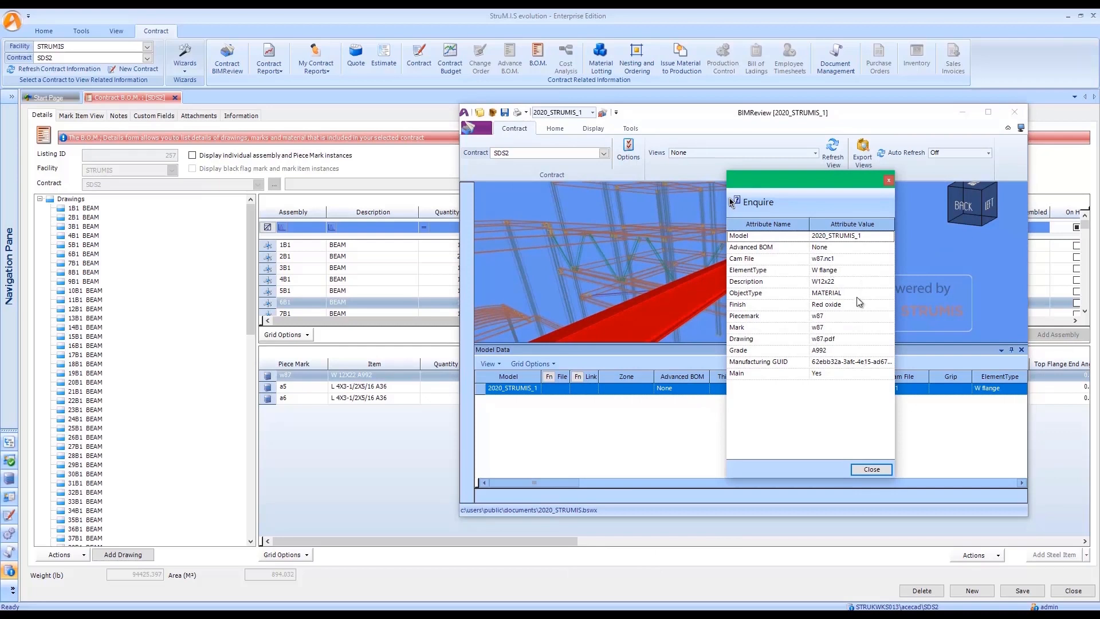
left_click(888, 180)
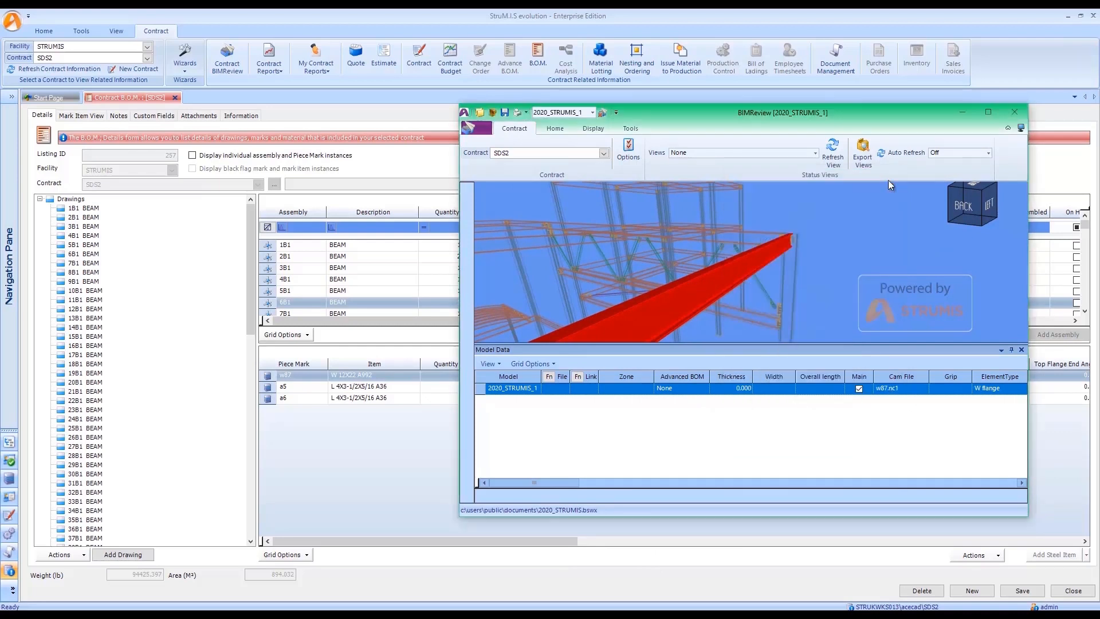
left_click(1013, 112)
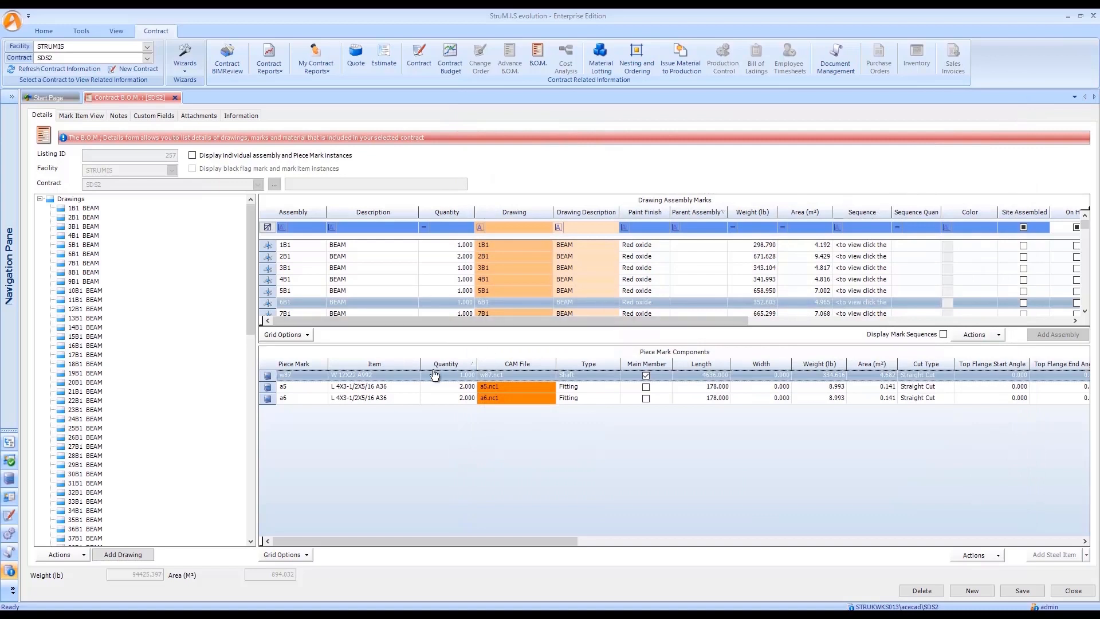
View the CAM file of piece mark w87 in StruCNC, check those of a5, a6 and assembly 4B1's main member, and close the viewer.
right_click(397, 379)
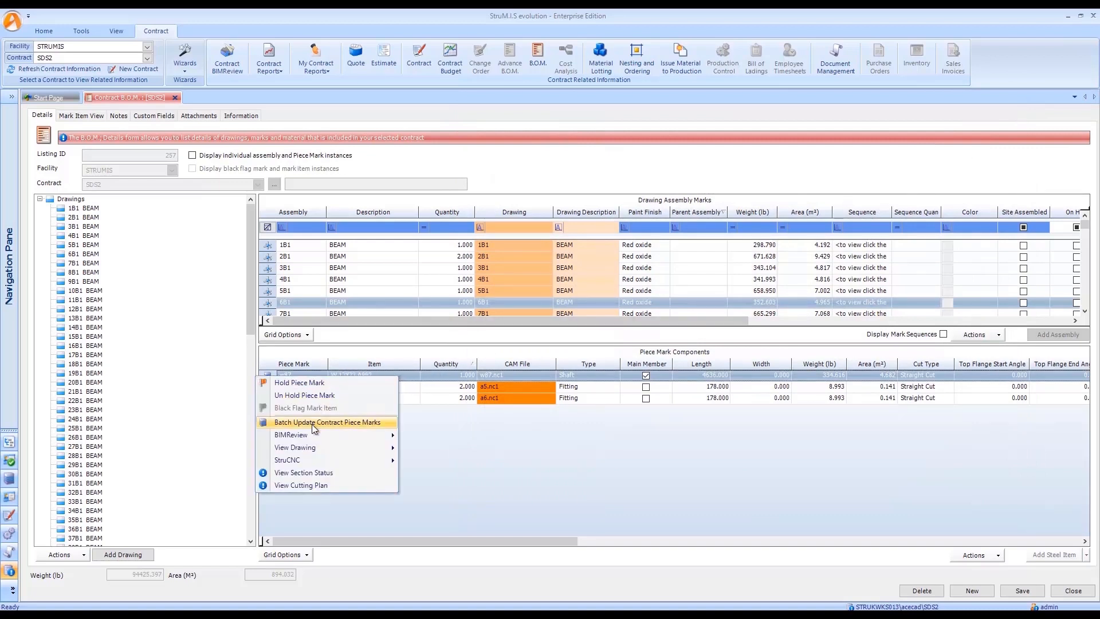
mouse_move(312, 461)
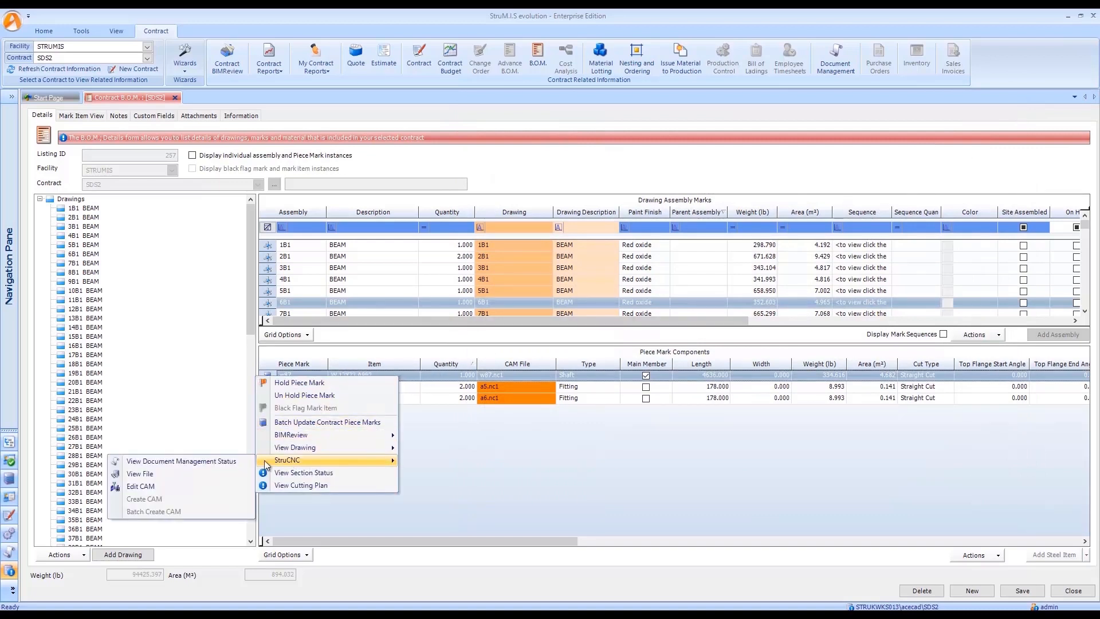
left_click(175, 480)
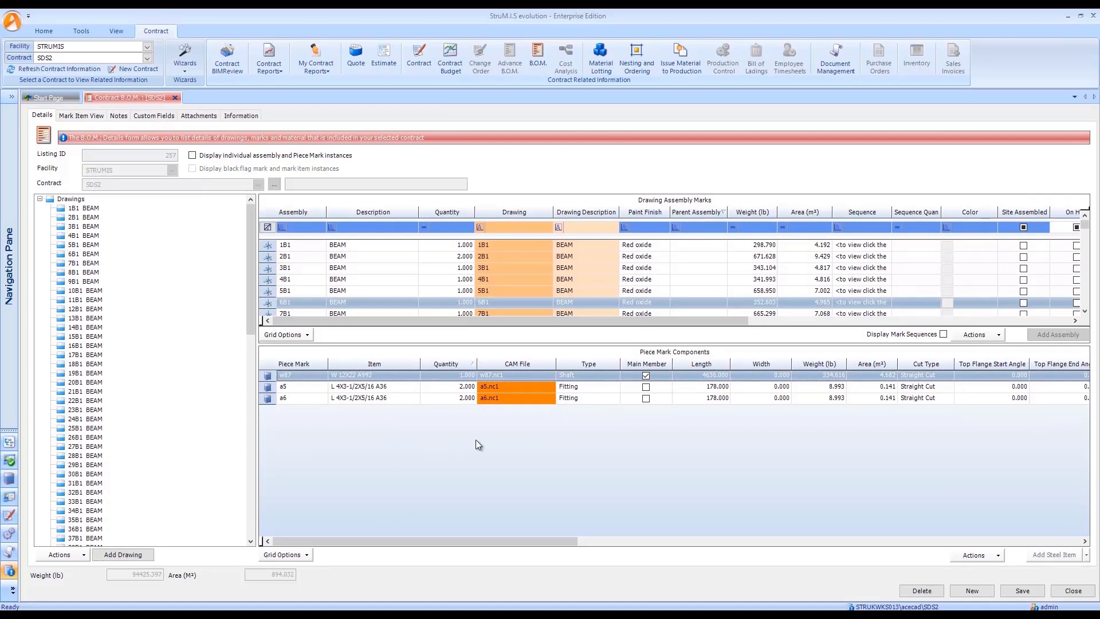
mouse_move(377, 67)
left_mouse_down()
mouse_move(733, 74)
mouse_move(803, 120)
left_mouse_up()
left_click(383, 391)
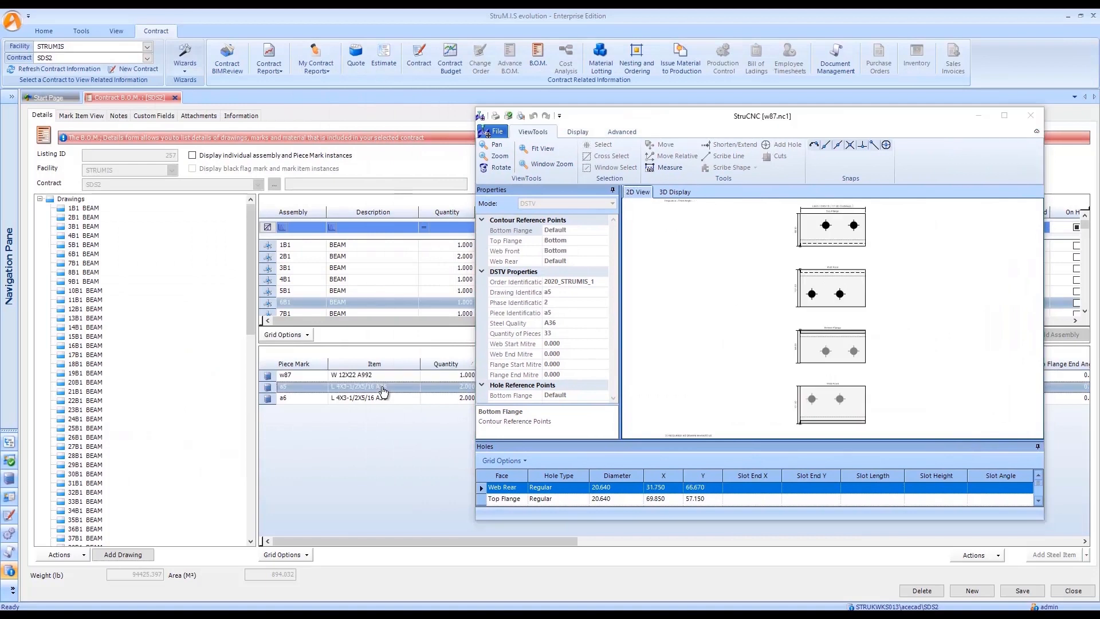
left_click(385, 399)
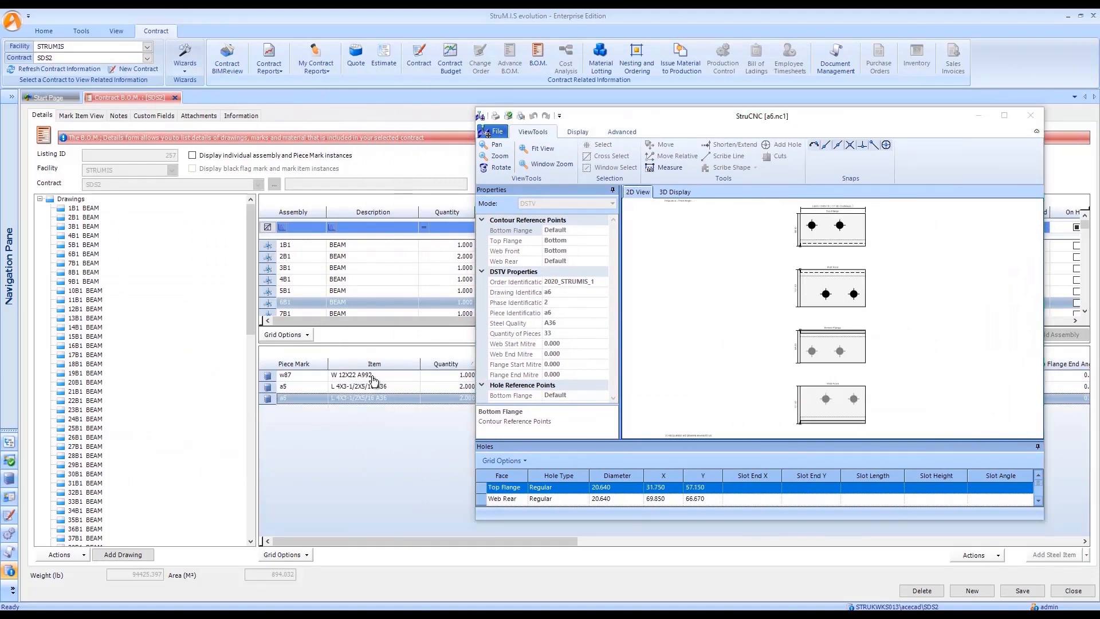
left_click(373, 377)
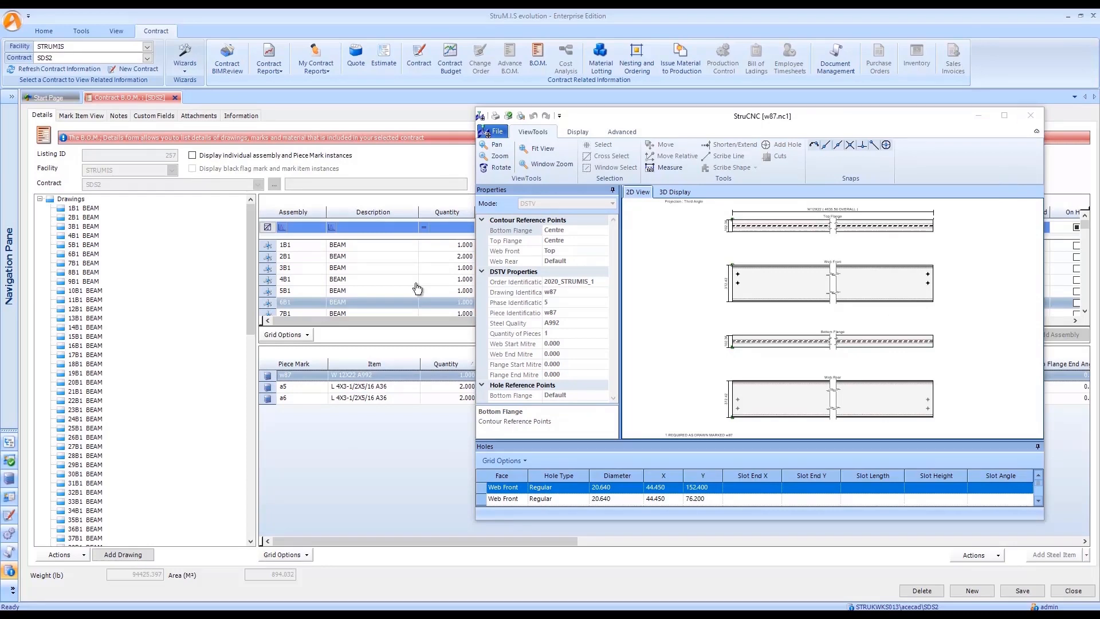
left_click(388, 280)
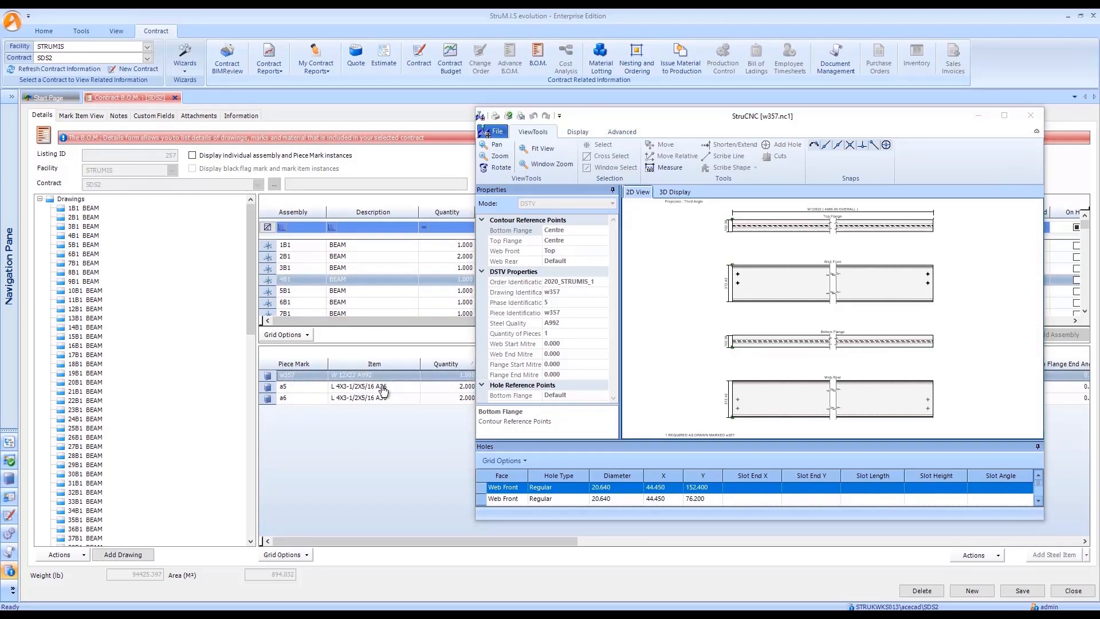
left_click(1030, 118)
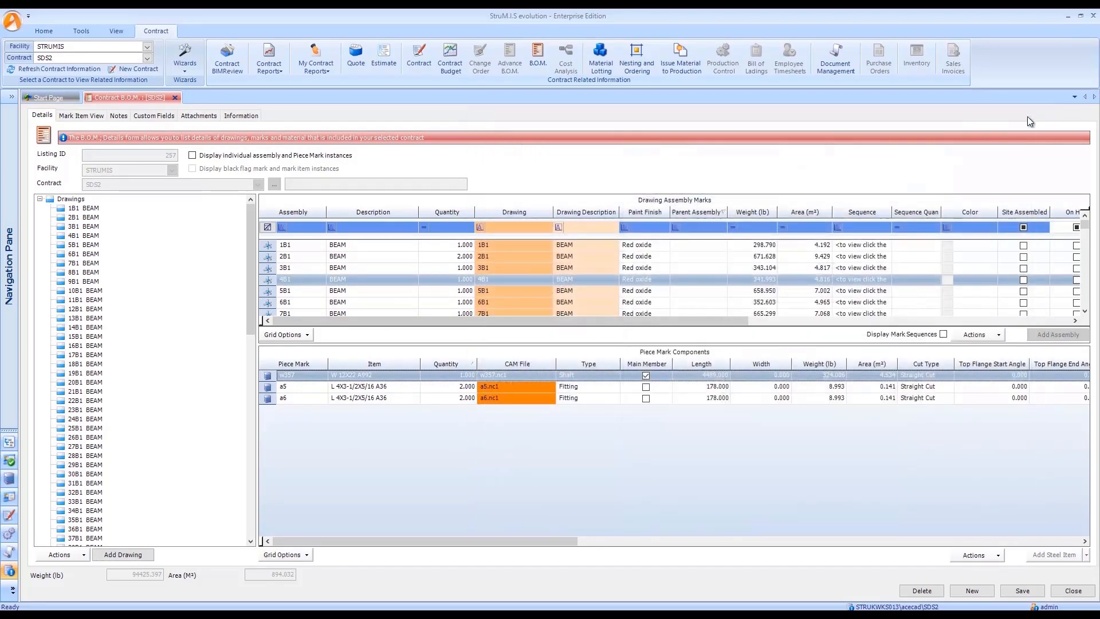
Open Issue Material to Production for contract SDS2, select all assemblies not yet issued and start issuing them to production.
left_click(682, 60)
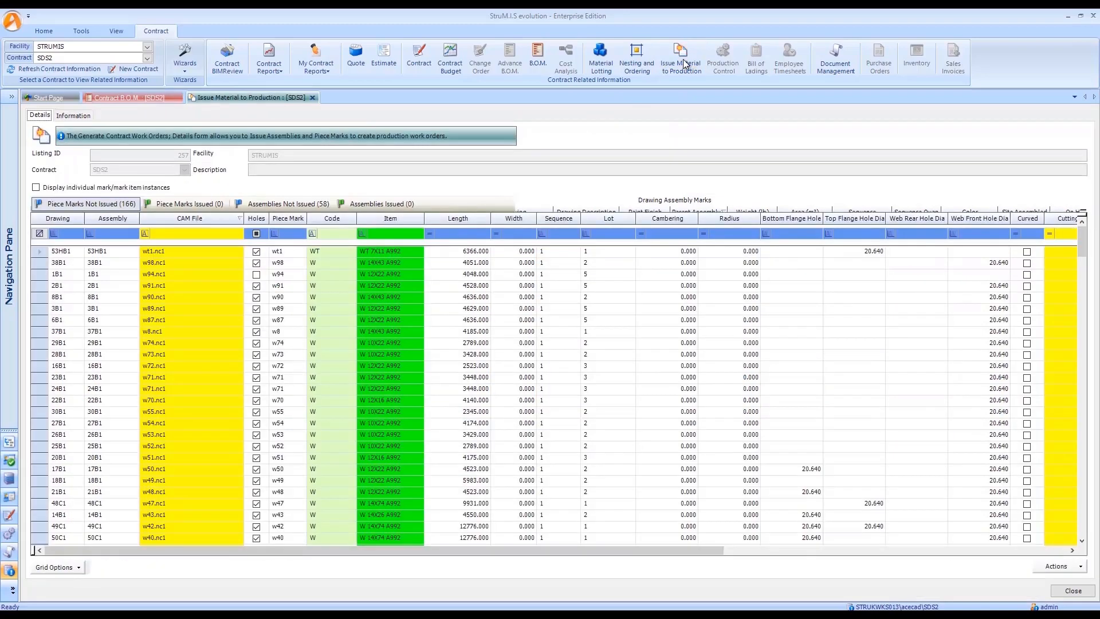
left_click(284, 204)
left_click(255, 287)
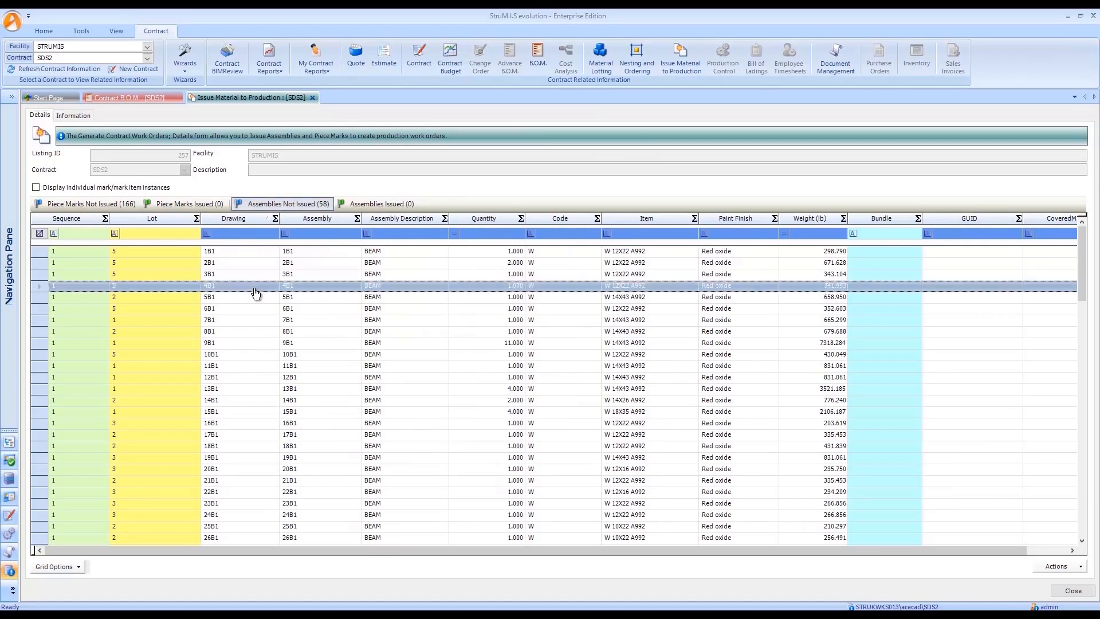
key("ctrl+a")
right_click(254, 288)
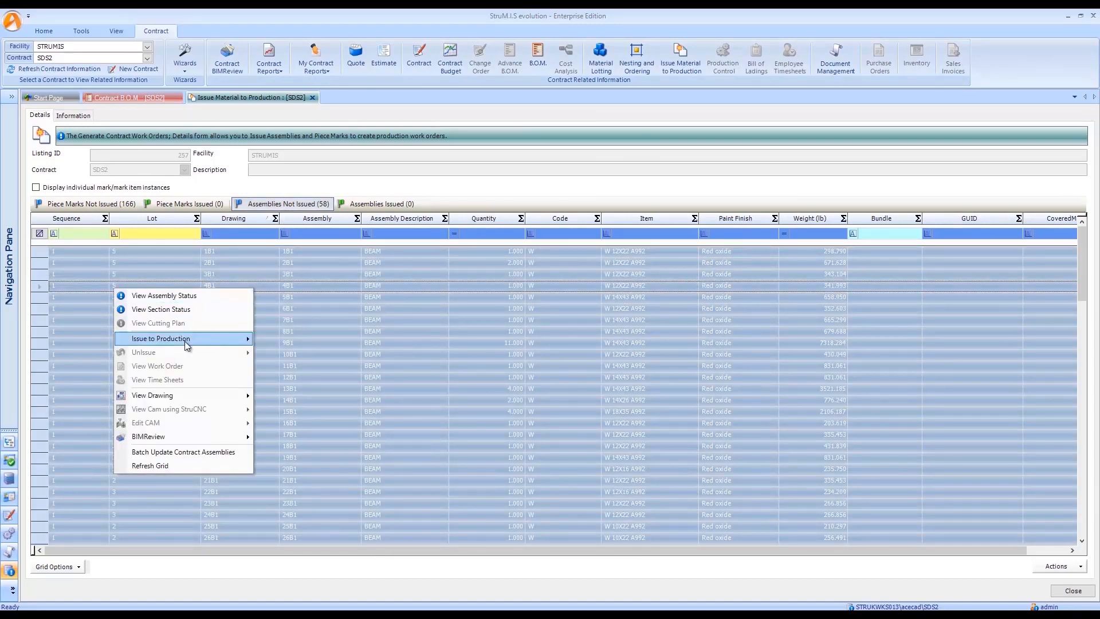
mouse_move(185, 342)
left_click(91, 355)
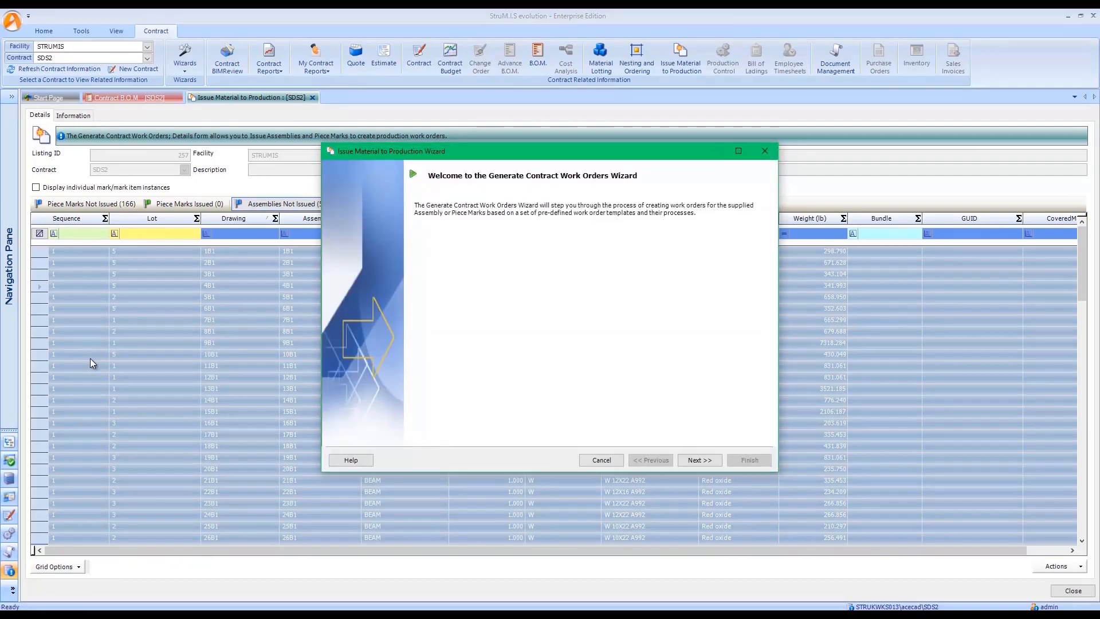
Create the assemblies' work orders using production templates selected by least time, viewing the hours per assembly process before finishing.
left_click(695, 460)
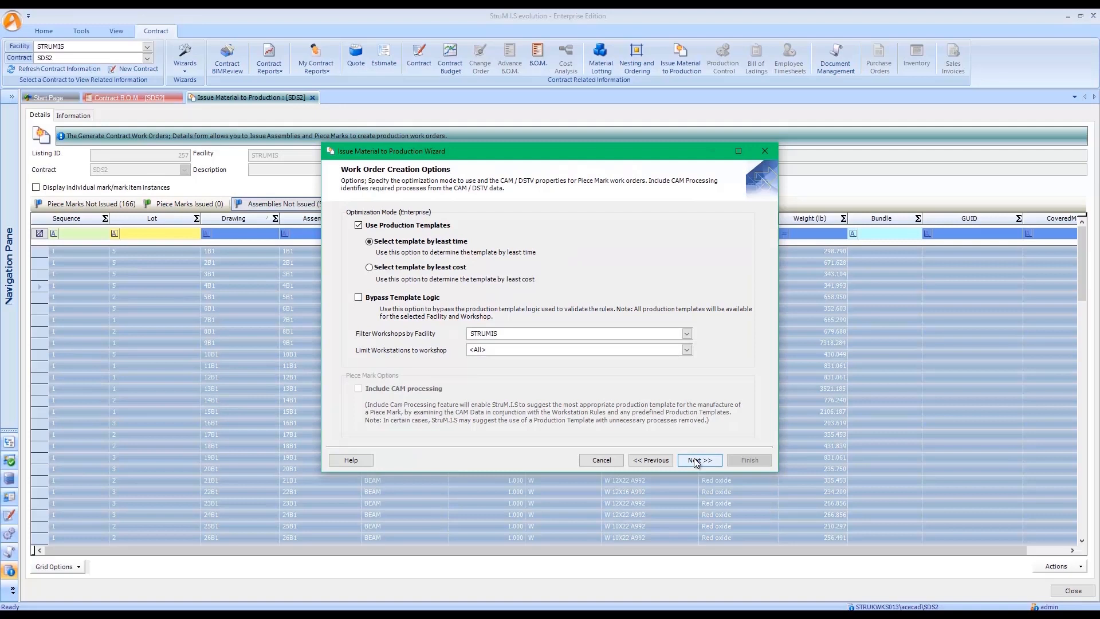
left_click(696, 461)
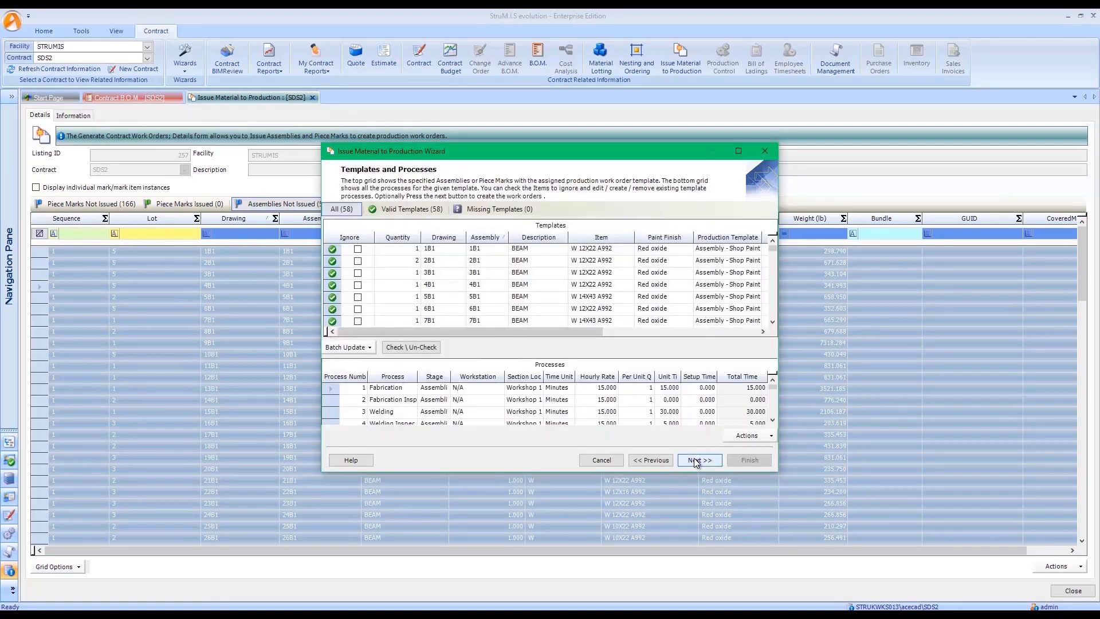
left_click(696, 460)
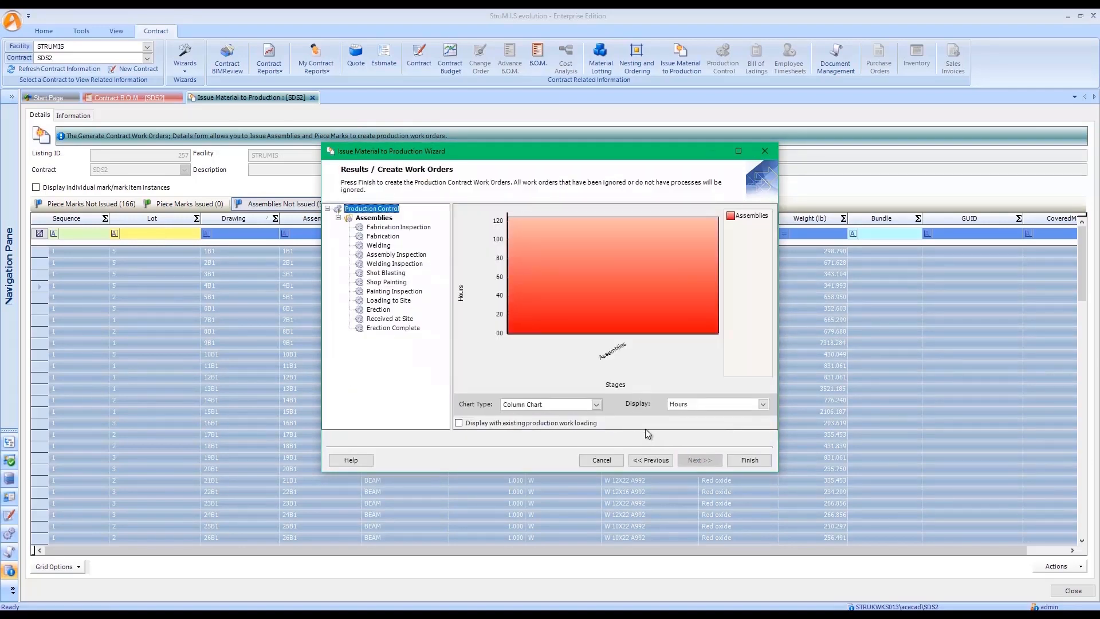
left_click(379, 221)
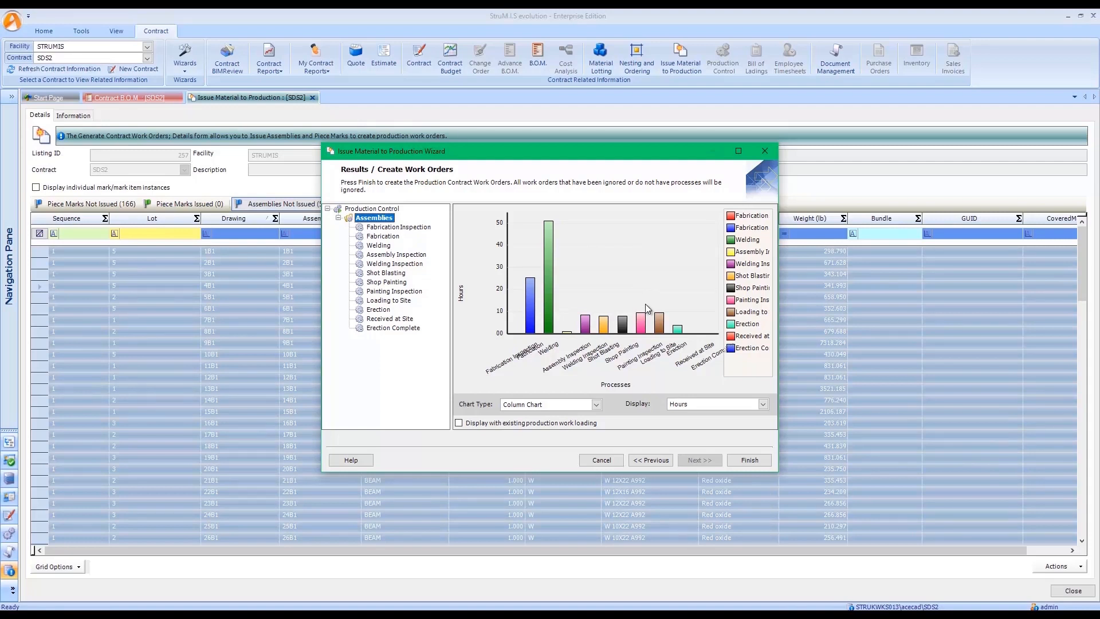
left_click(755, 459)
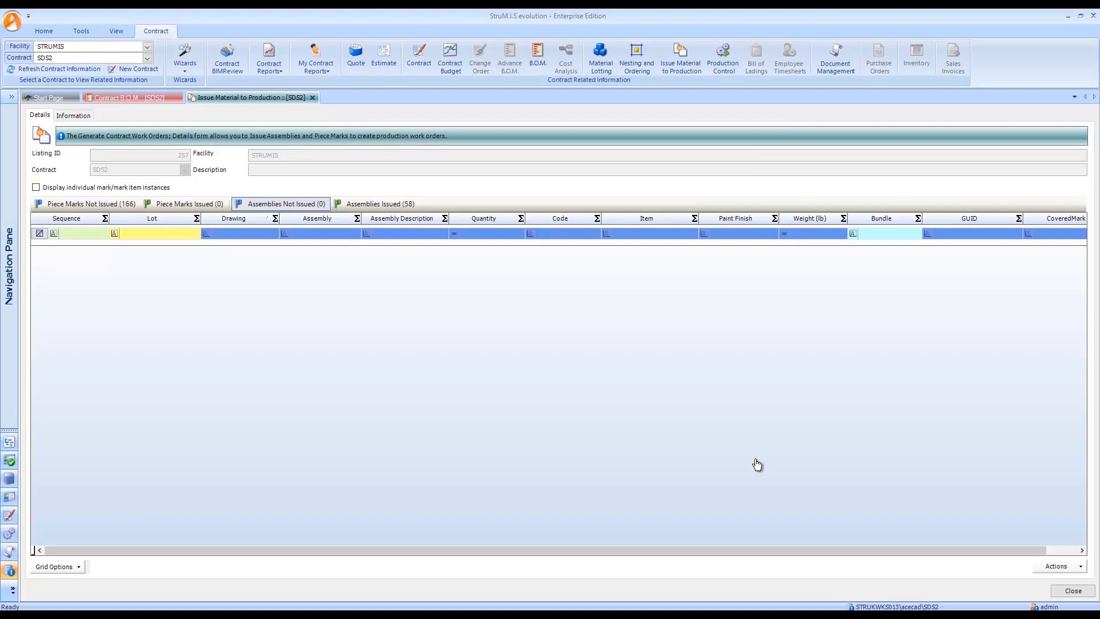
Open Production Control, clear the sequence and lot filters, and look through the assembly work orders at the Fabrication process.
left_click(721, 64)
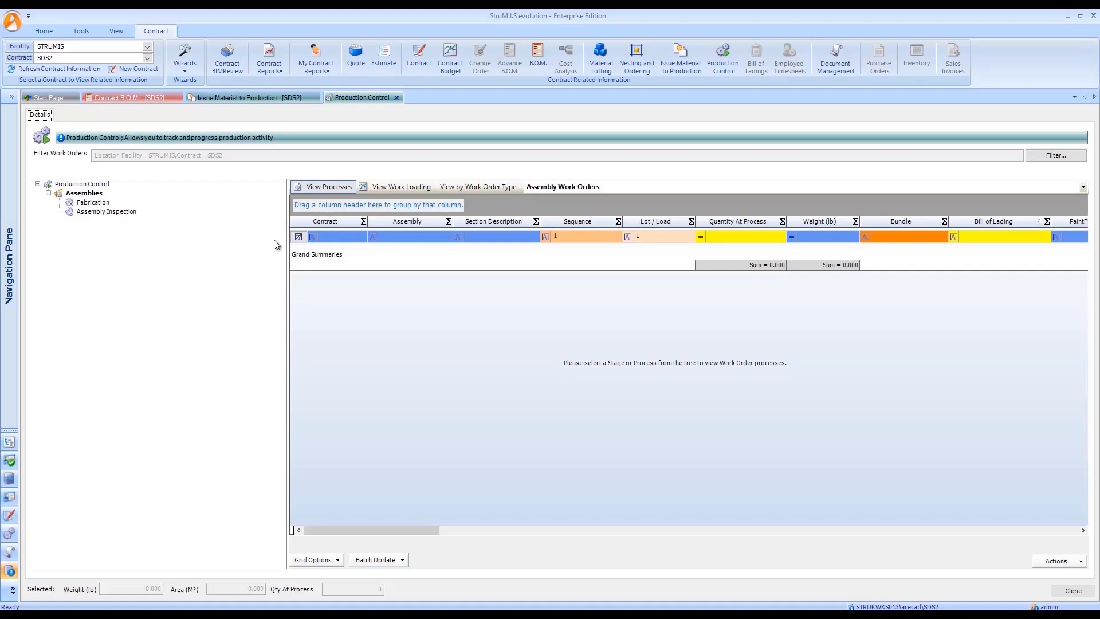
left_click(298, 236)
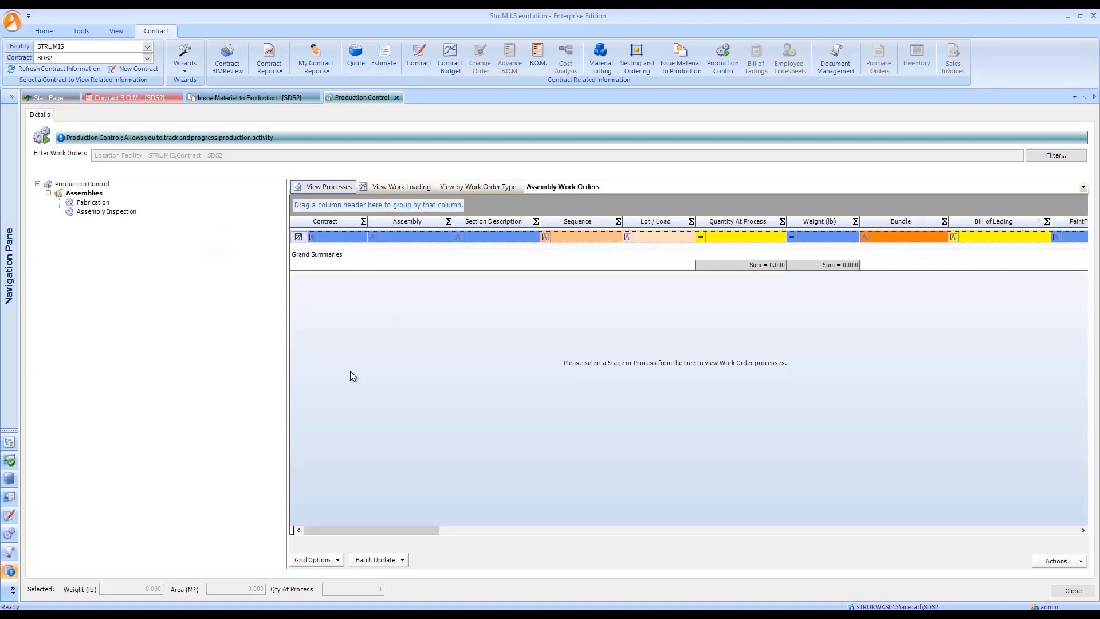
left_click(96, 204)
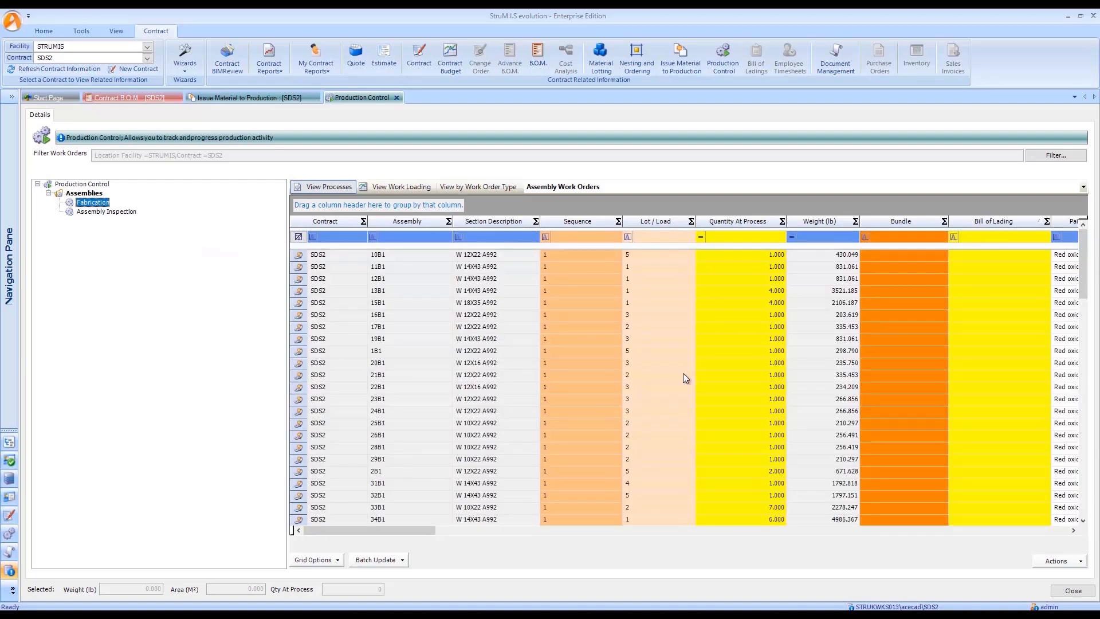
left_click(717, 366)
scroll(716, 370, "down", 1)
scroll(717, 370, "down", 1)
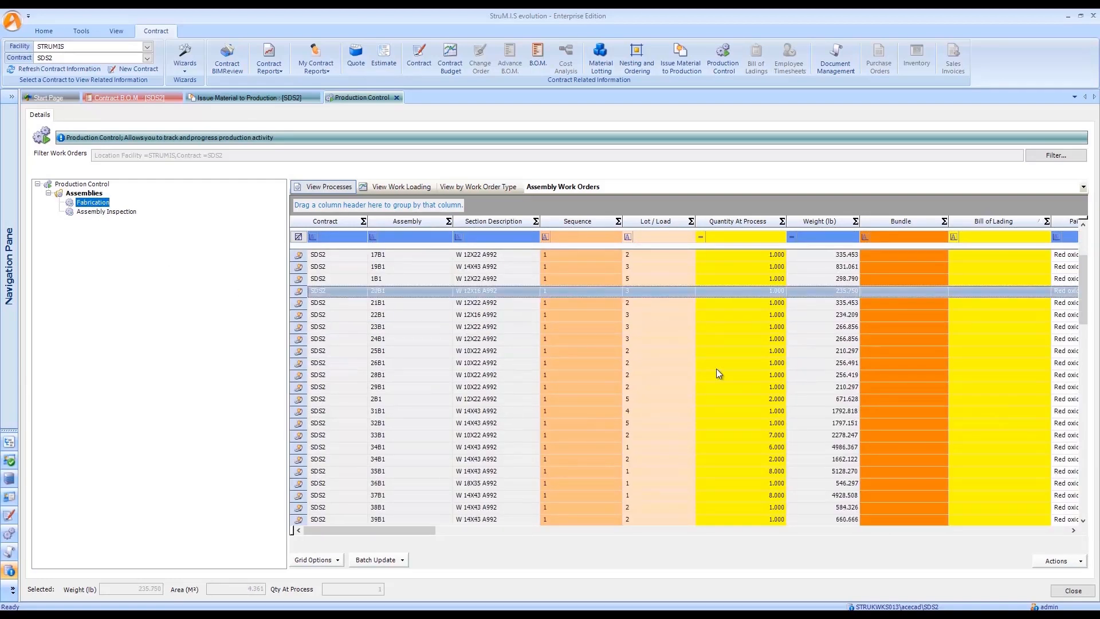
scroll(716, 369, "down", 5)
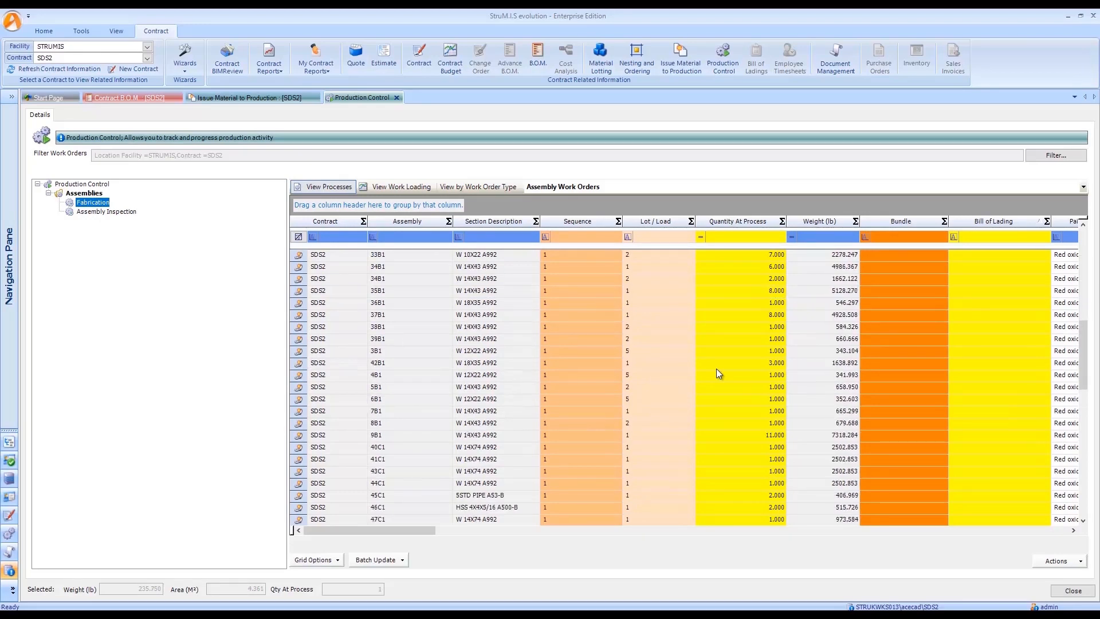
left_click(715, 438)
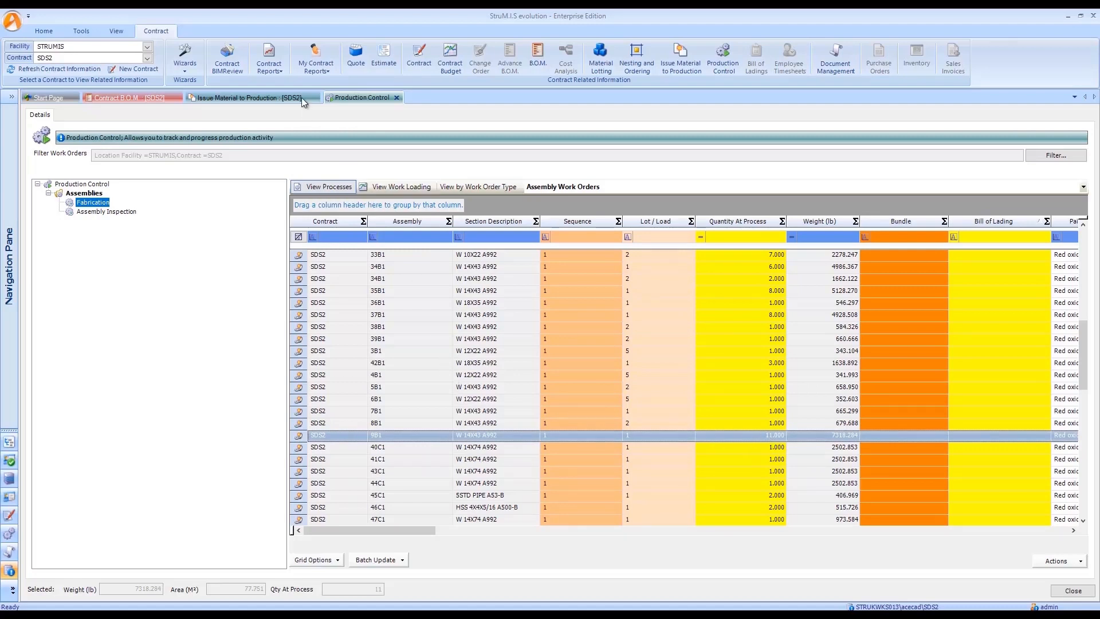
Open the production report Item Barcode Labels Report - Group Labels and restrict it to lot 1.
left_click(267, 69)
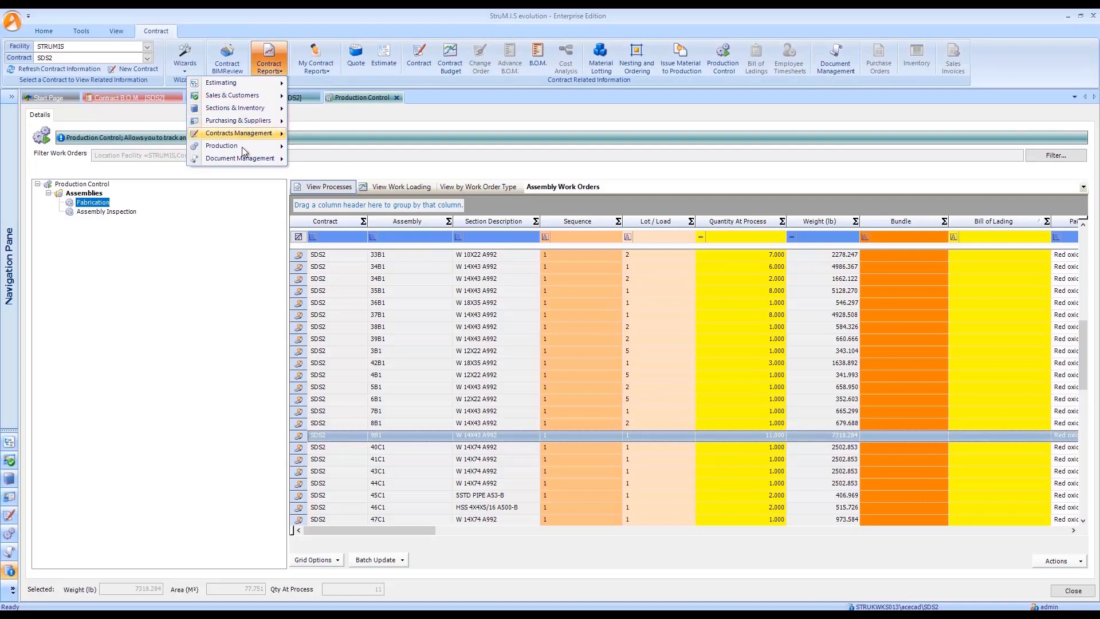
left_click(242, 147)
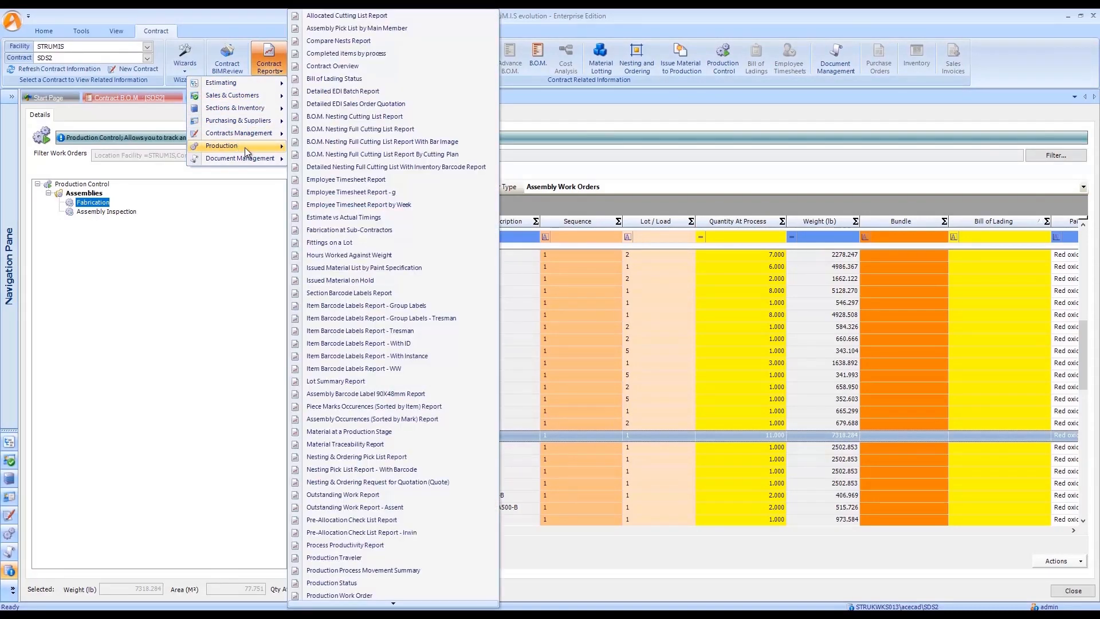
left_click(400, 305)
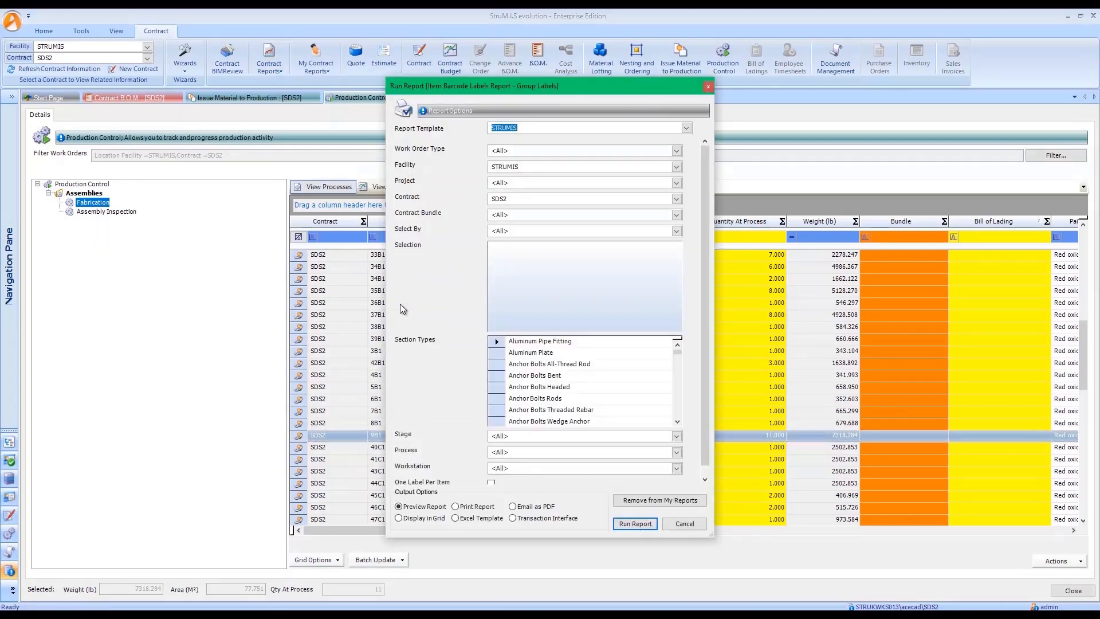
left_click_drag(579, 88, 475, 95)
left_click(552, 241)
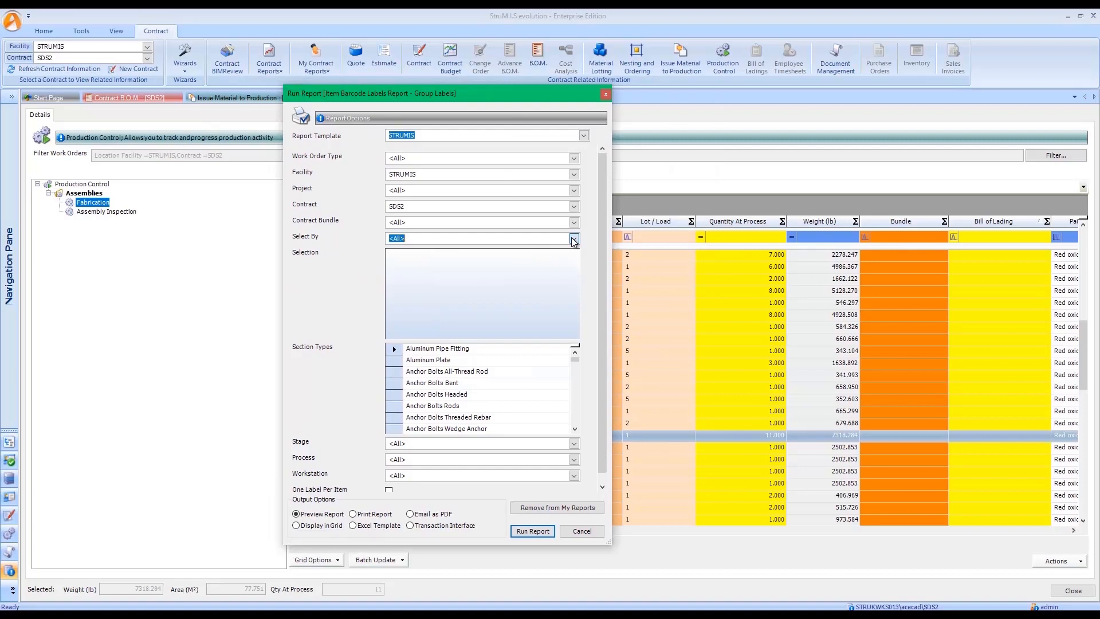
left_click(418, 260)
left_click(394, 253)
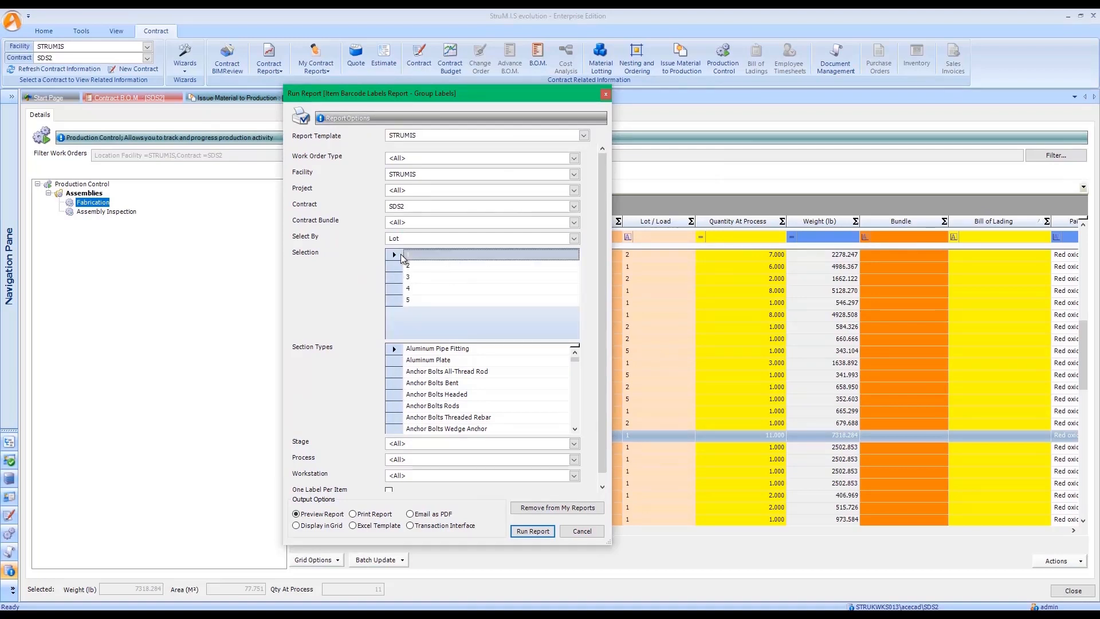
Limit the barcode labels report to the Fabrication process and run it as a preview.
left_click_drag(604, 425, 604, 453)
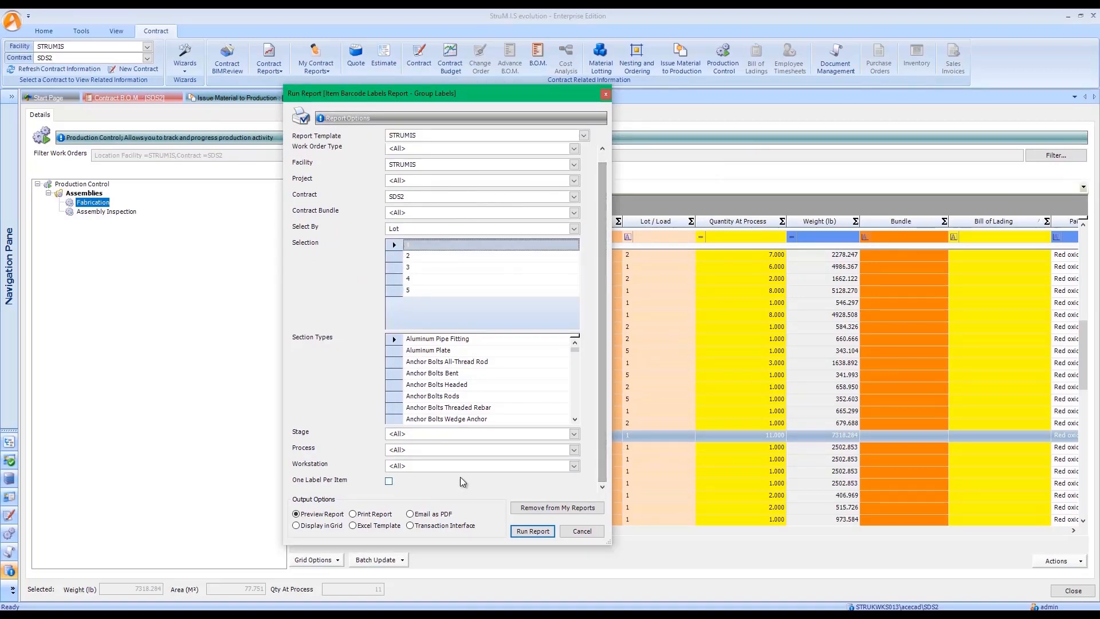
left_click(447, 450)
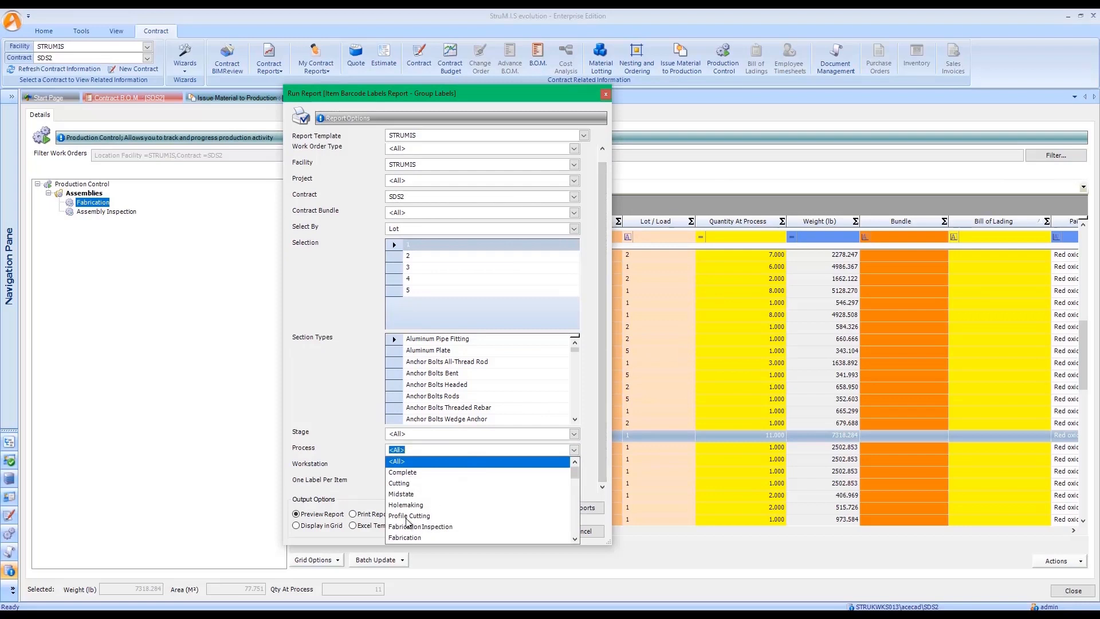
left_click(404, 538)
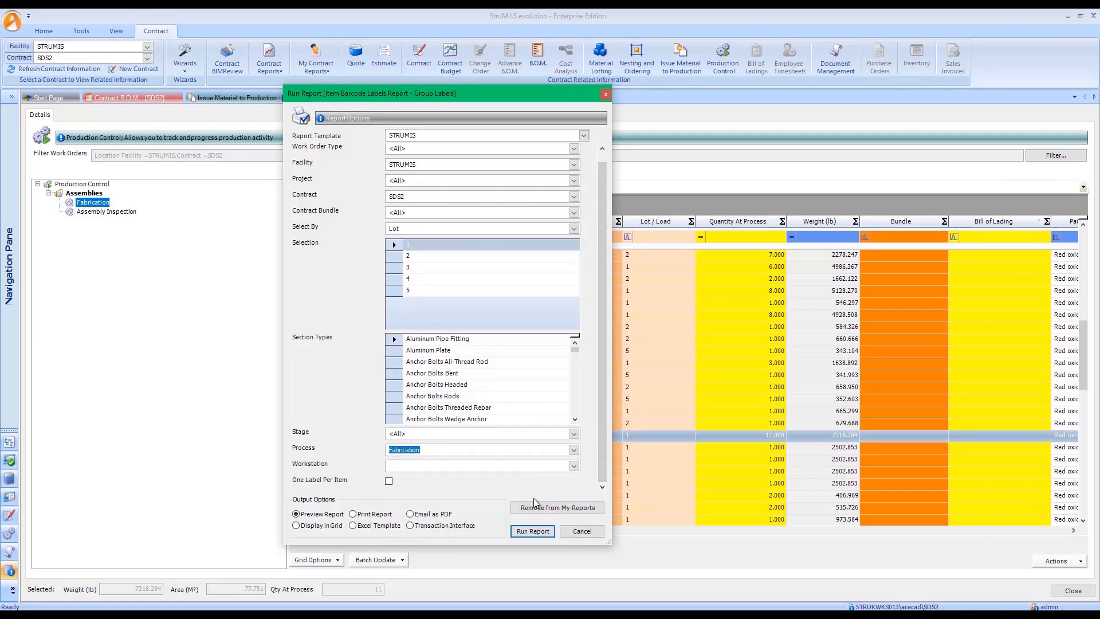
left_click(532, 532)
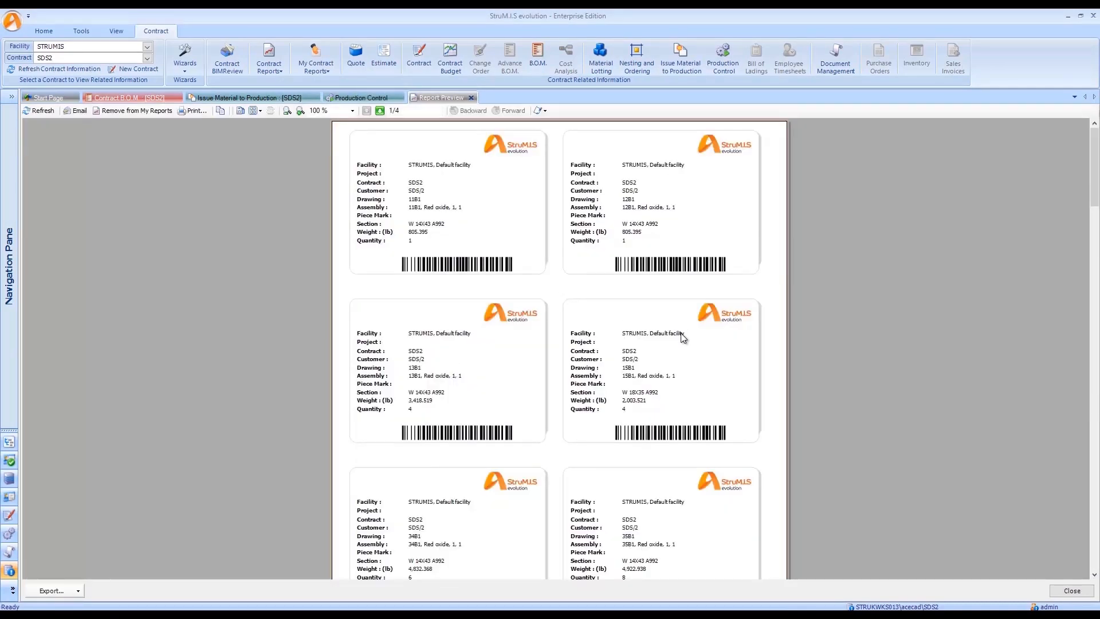
Look through the generated assembly barcode labels down to the final page with the label of assembly 9B1.
scroll(682, 344, "down", 20)
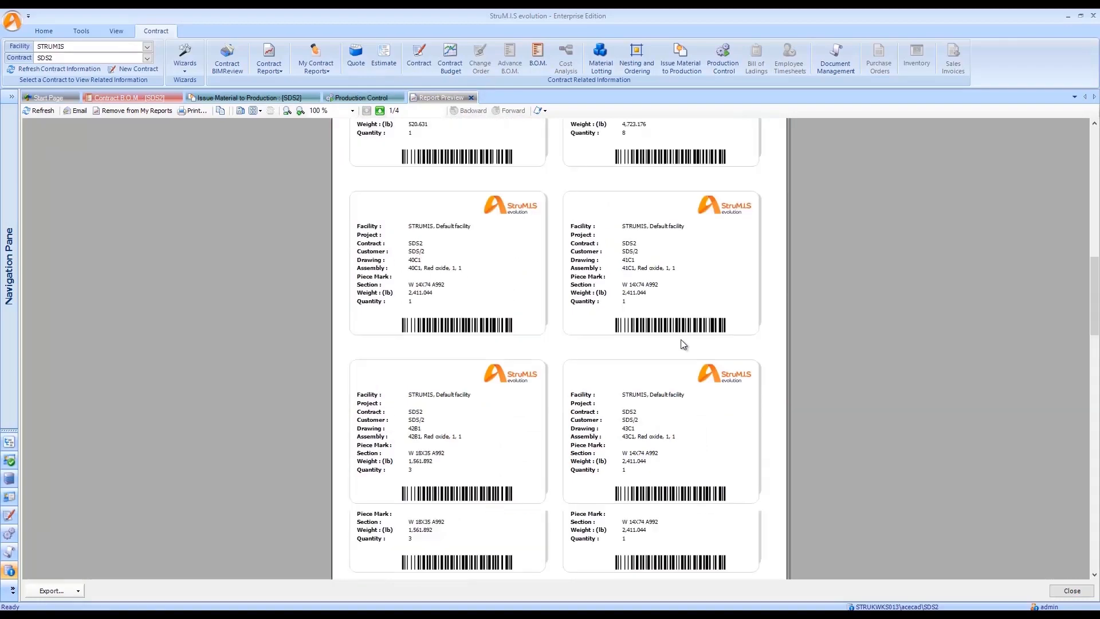
scroll(681, 340, "down", 10)
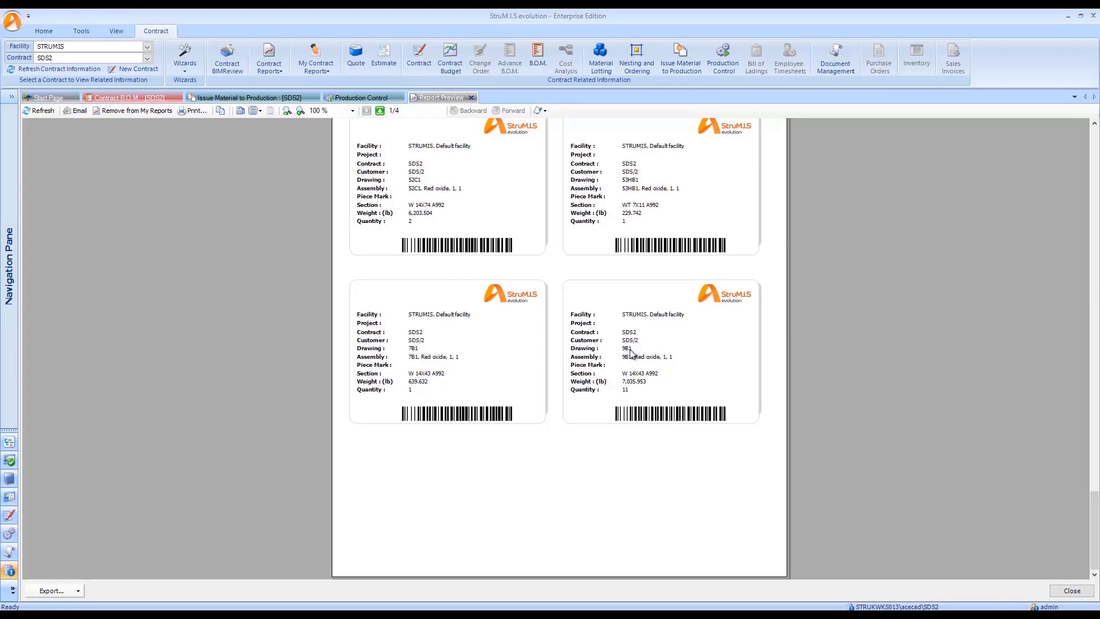
scroll(737, 436, "up", 1)
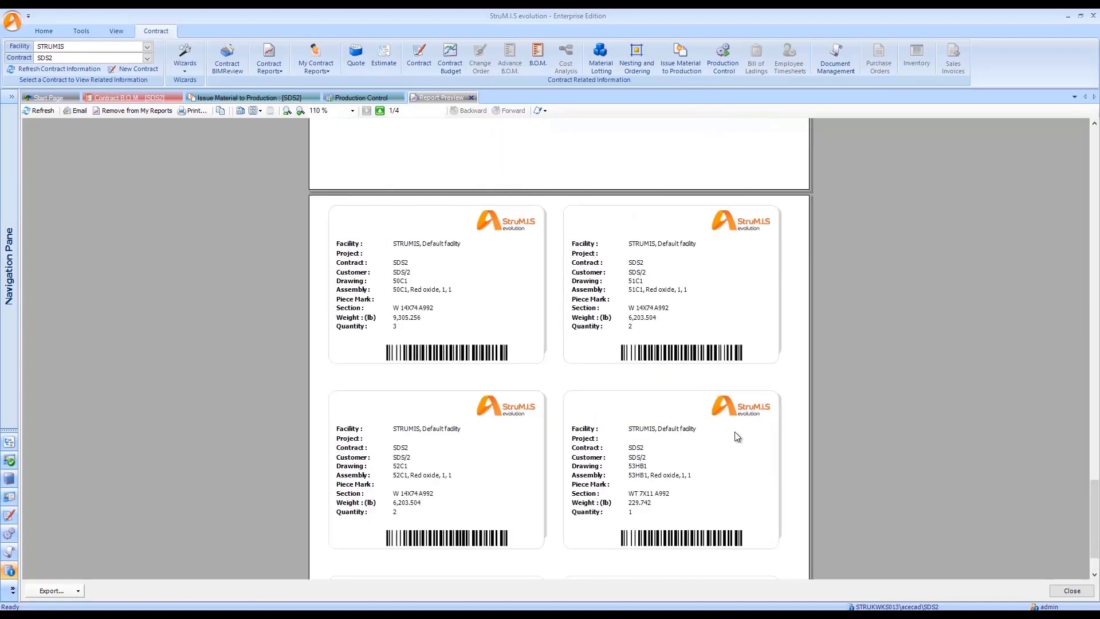
scroll(737, 437, "down", 2)
scroll(737, 437, "down", 1)
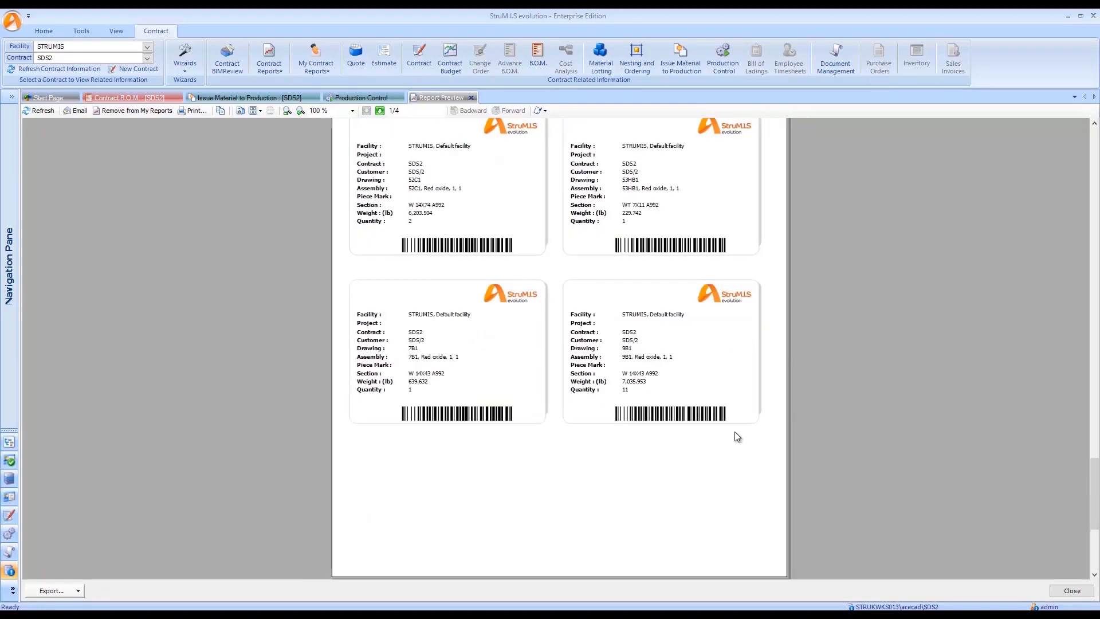
left_click_drag(1096, 489, 1097, 520)
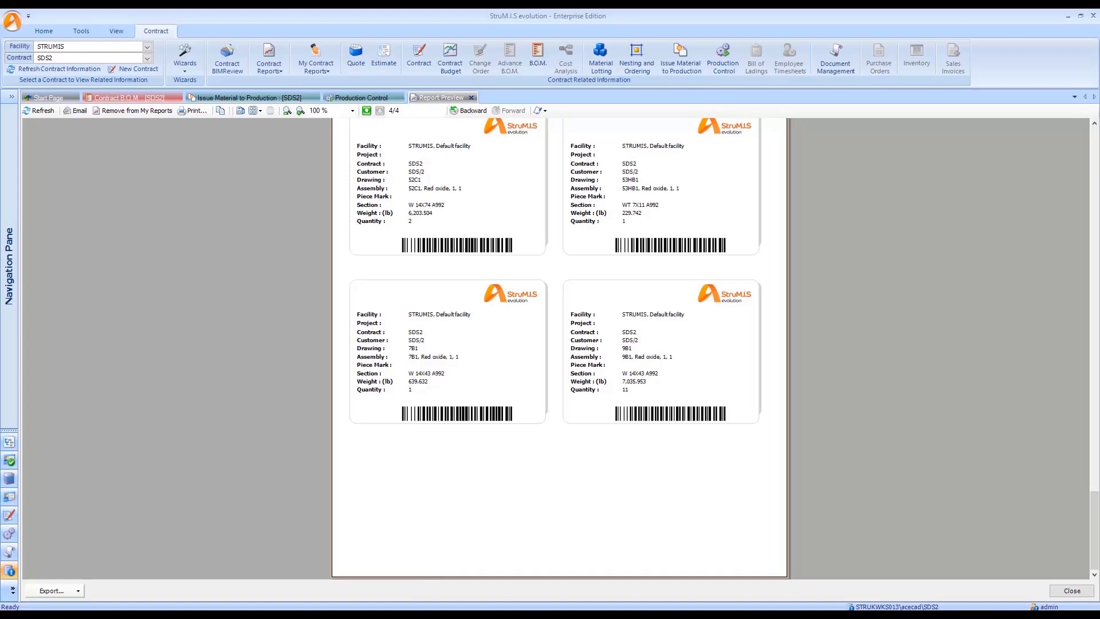
Switch to the phone mirror showing STRUMIS Mobility, place it beside the label of assembly 9B1, and open its scanner.
mouse_move(413, 617)
left_click(437, 570)
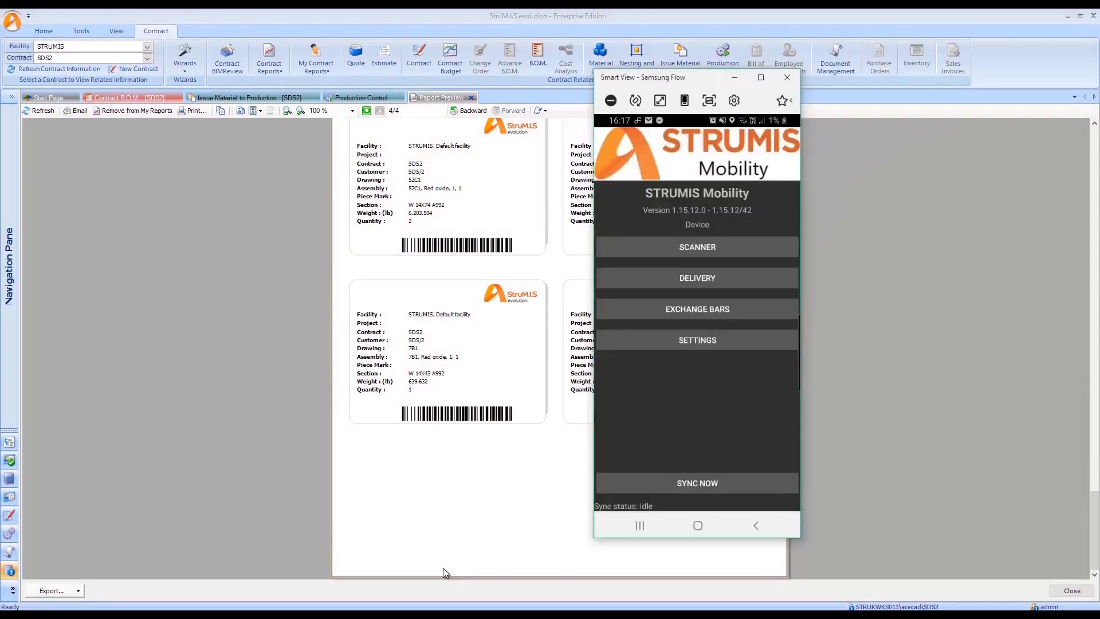
left_click_drag(707, 77, 450, 97)
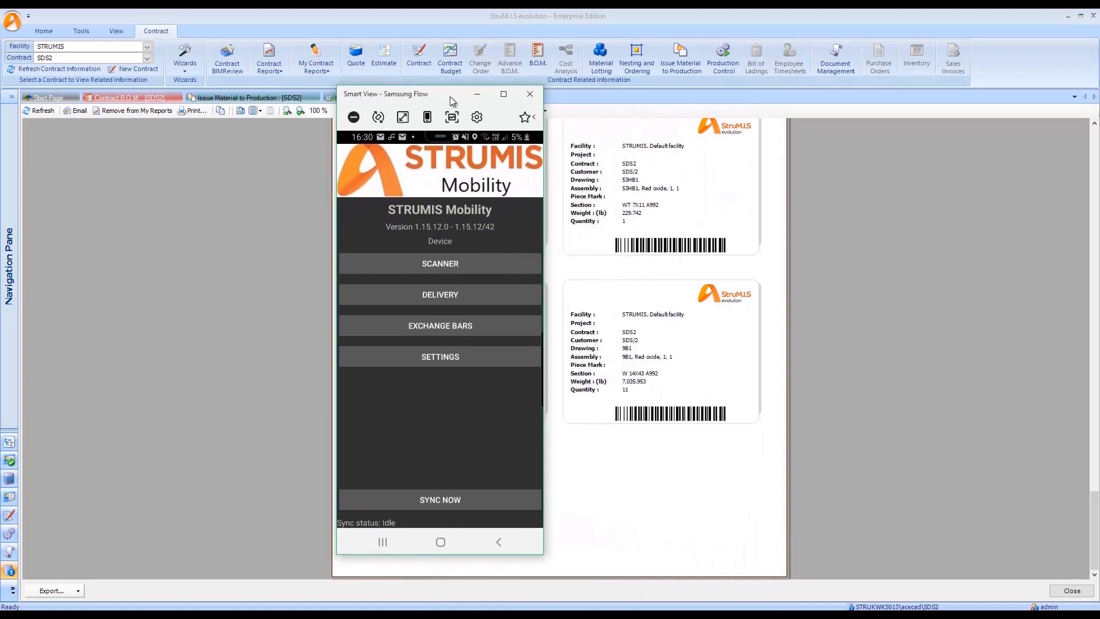
left_click(428, 265)
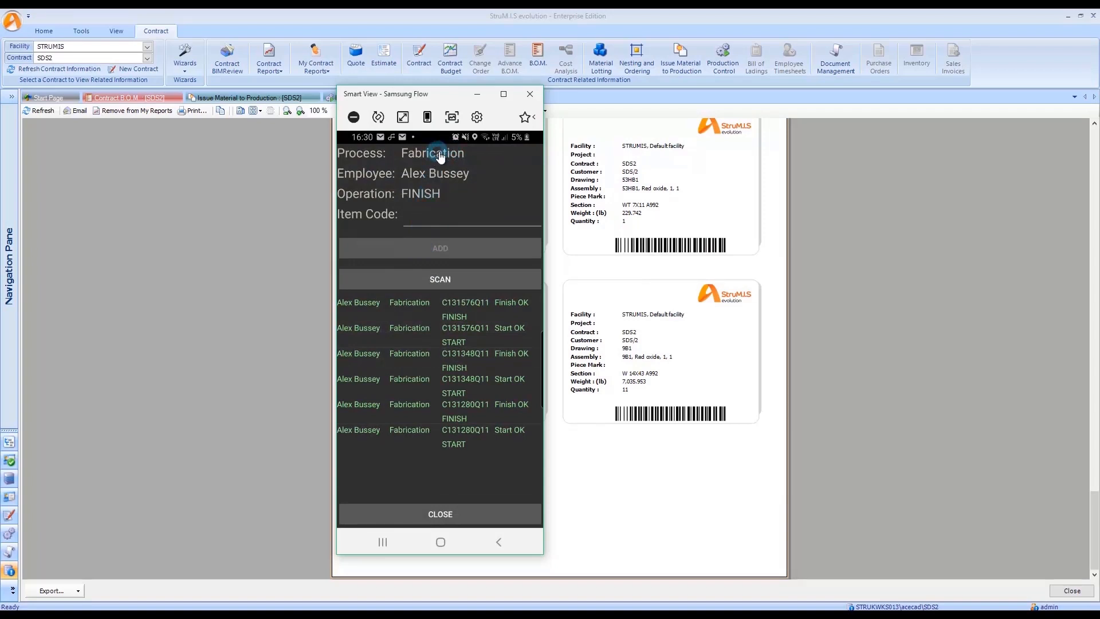
Set the scanner operation to START, scan the label of assembly 9B1 with quantity 11, and add the item at Fabrication.
left_click(422, 196)
left_click(354, 173)
left_click(435, 284)
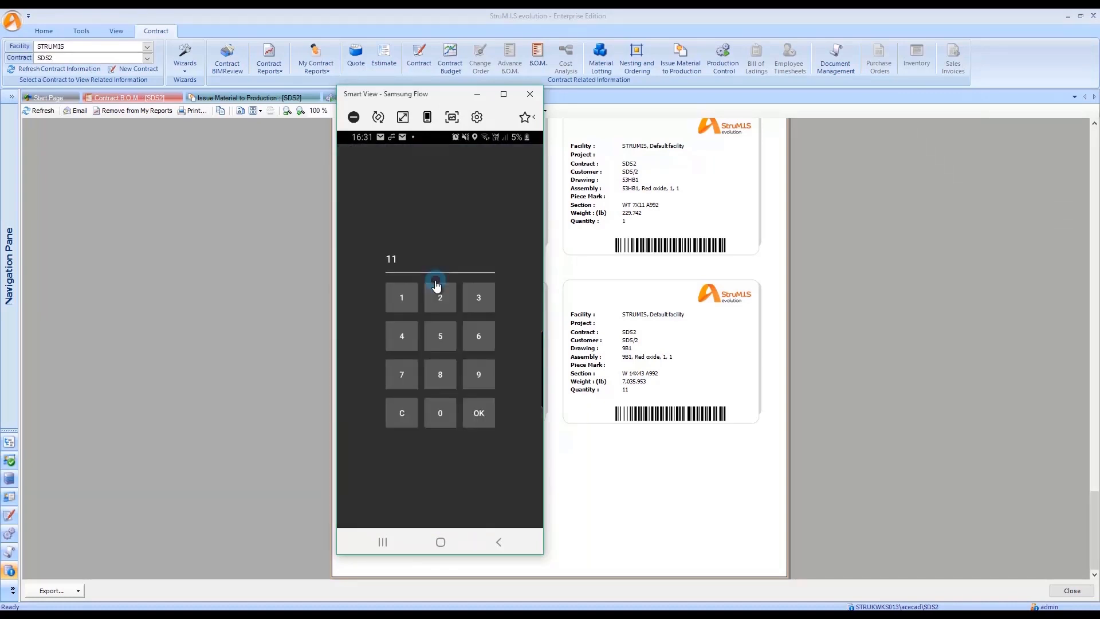
left_click(487, 417)
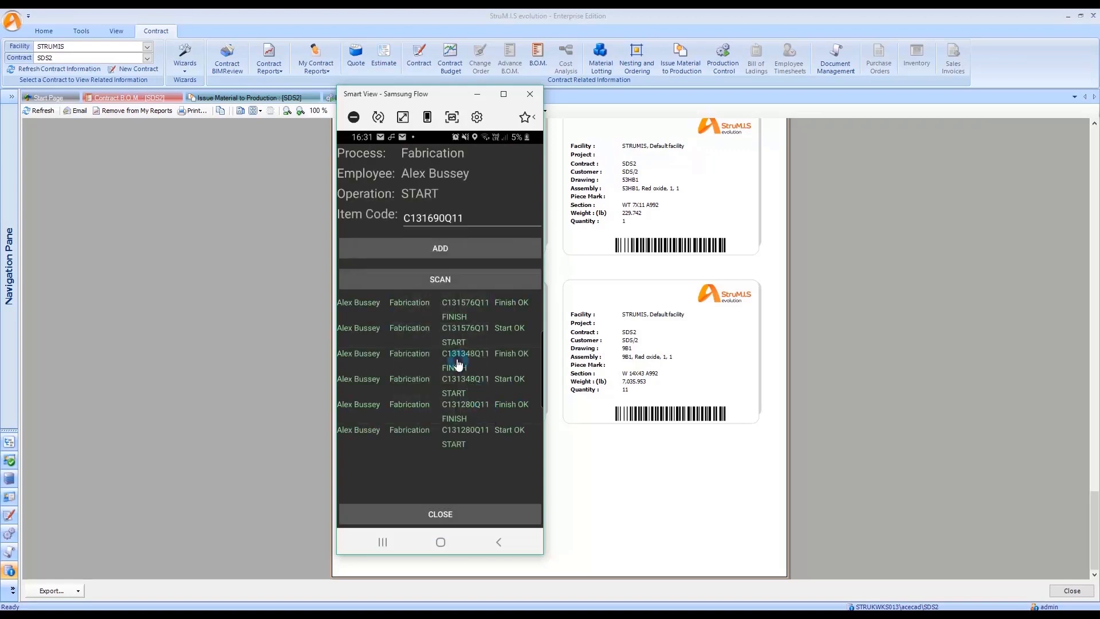
left_click(434, 251)
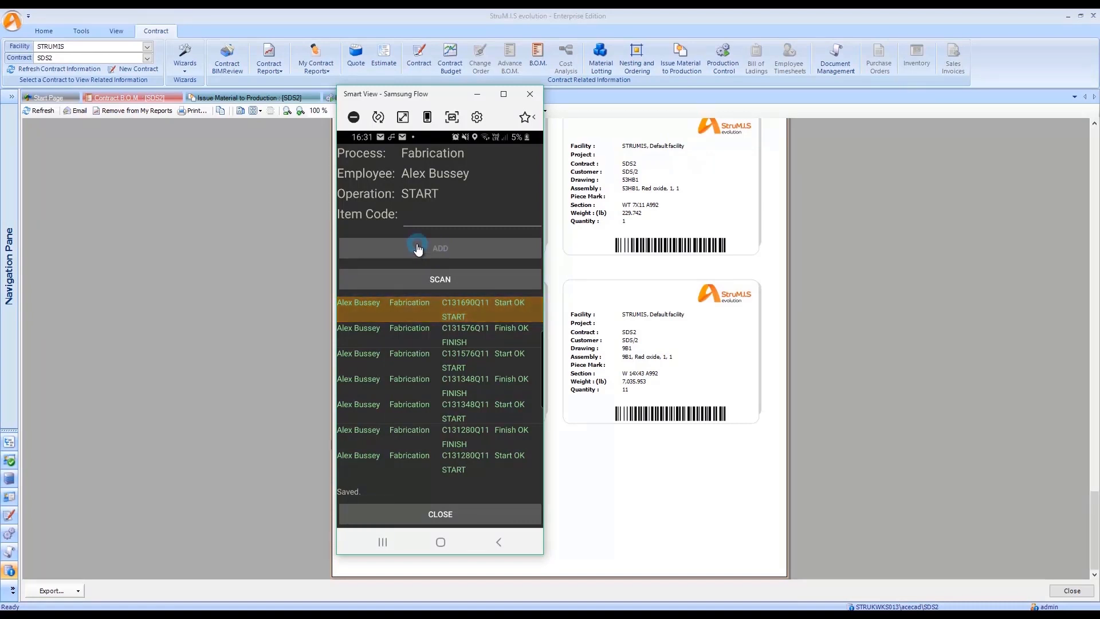
Set the scanner operation to FINISH, scan the label of assembly 9B1 with quantity 11, and add the item at Fabrication.
left_click(421, 195)
left_click(352, 225)
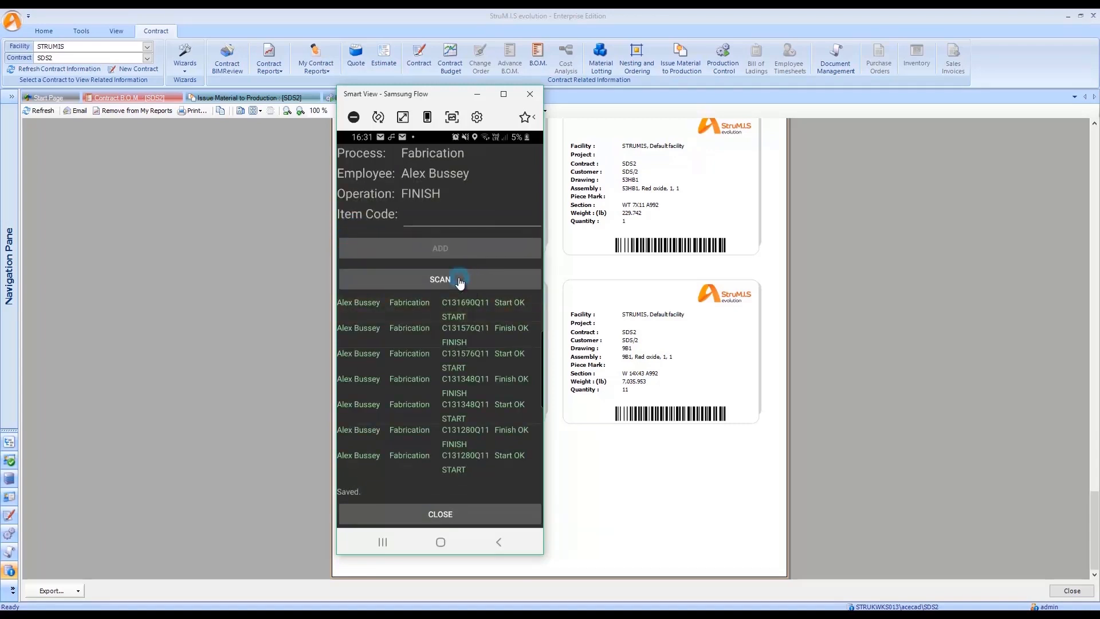
left_click(460, 279)
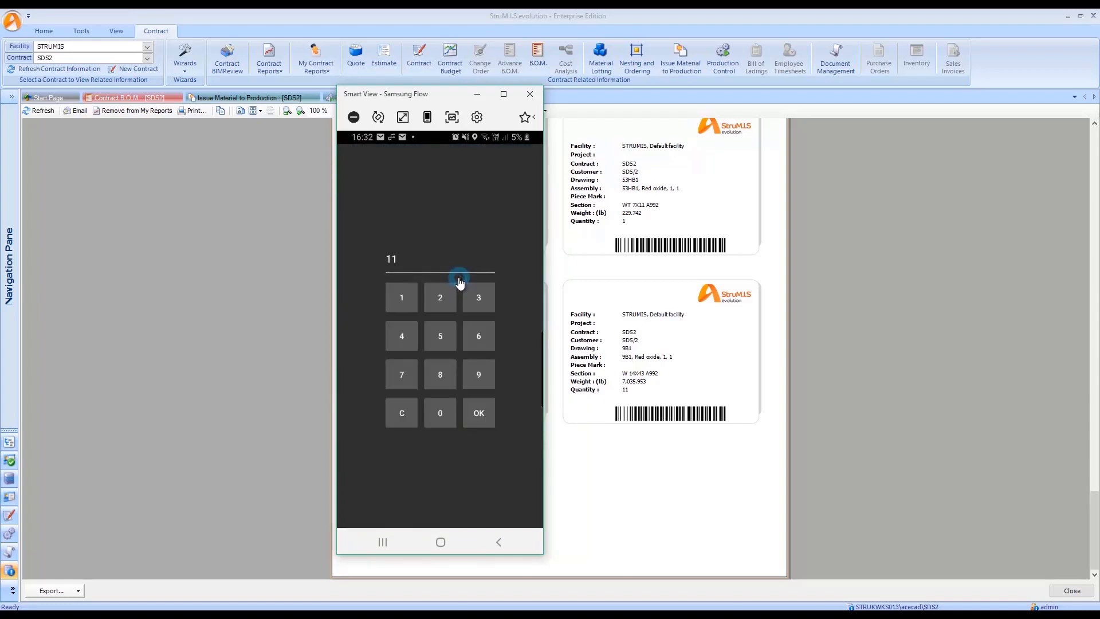
left_click(480, 423)
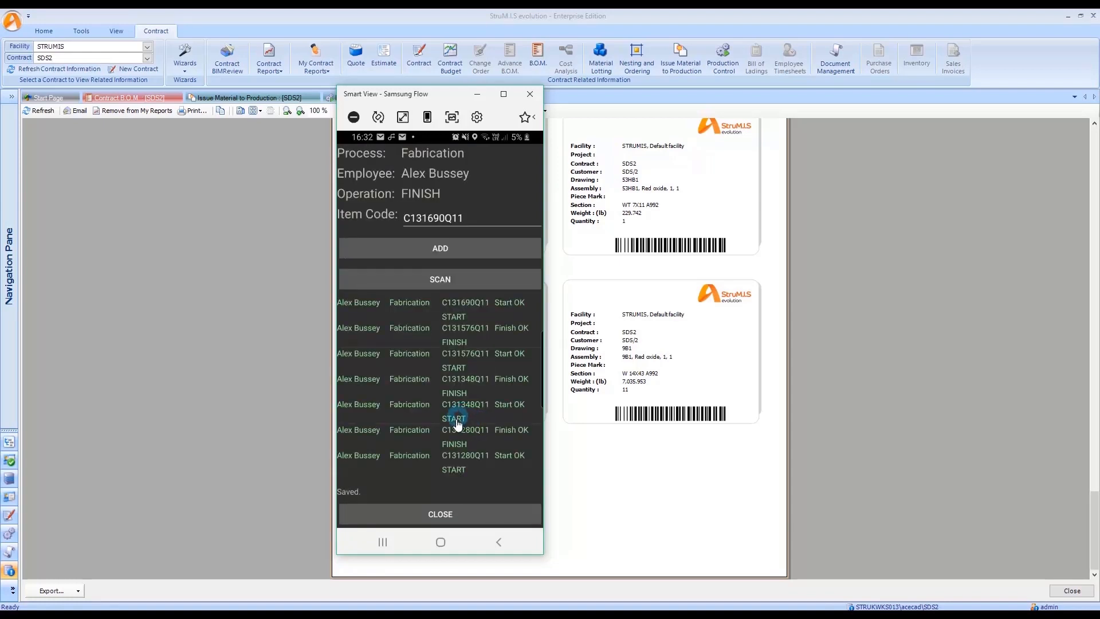
left_click(470, 253)
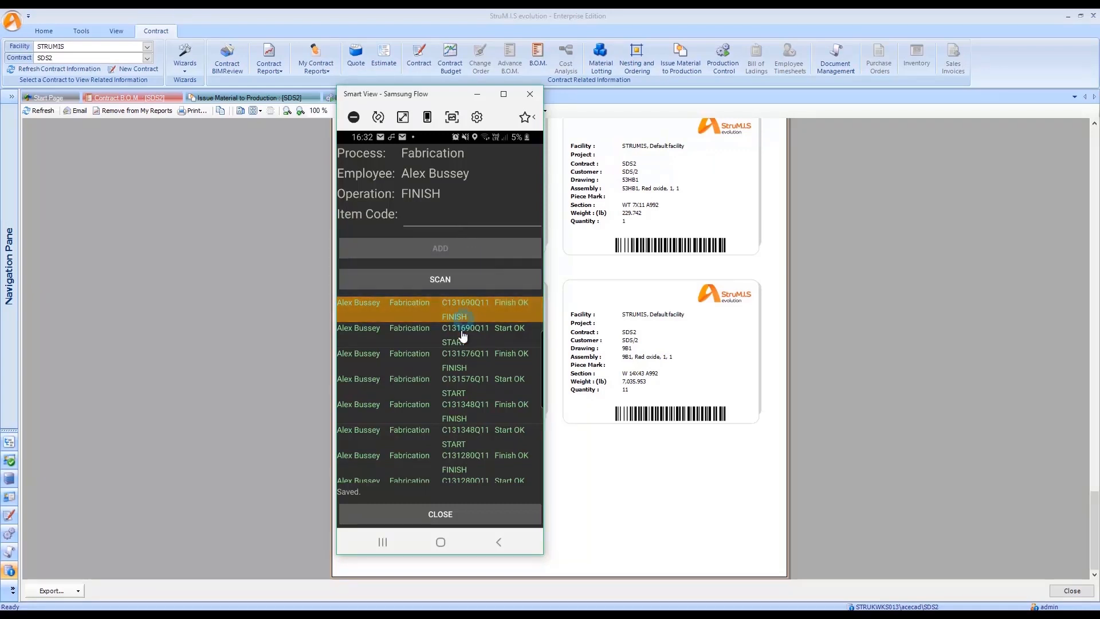
Put away the phone scanner, close the label report preview, and reapply the SDS2 work order filter to refresh Production Control.
left_click(450, 514)
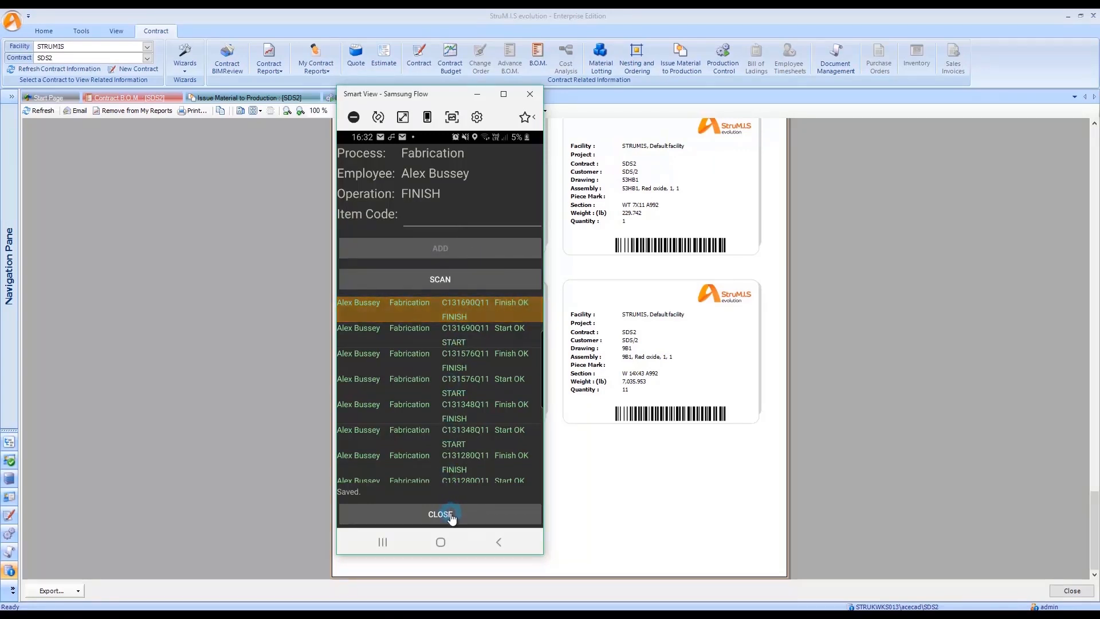
left_click(477, 94)
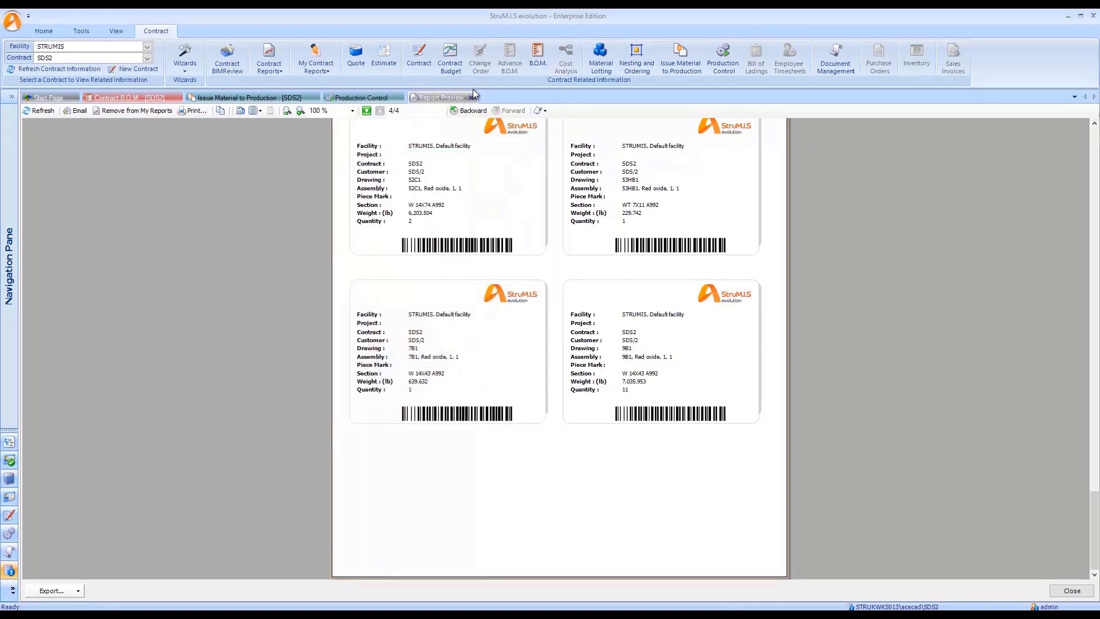
left_click(471, 99)
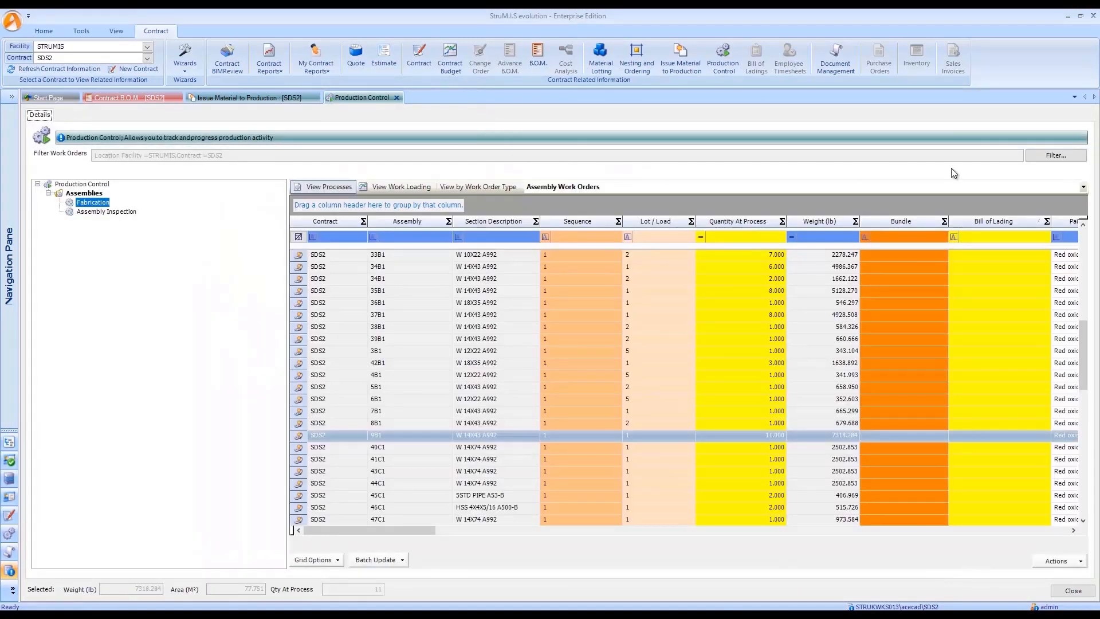
left_click(1066, 157)
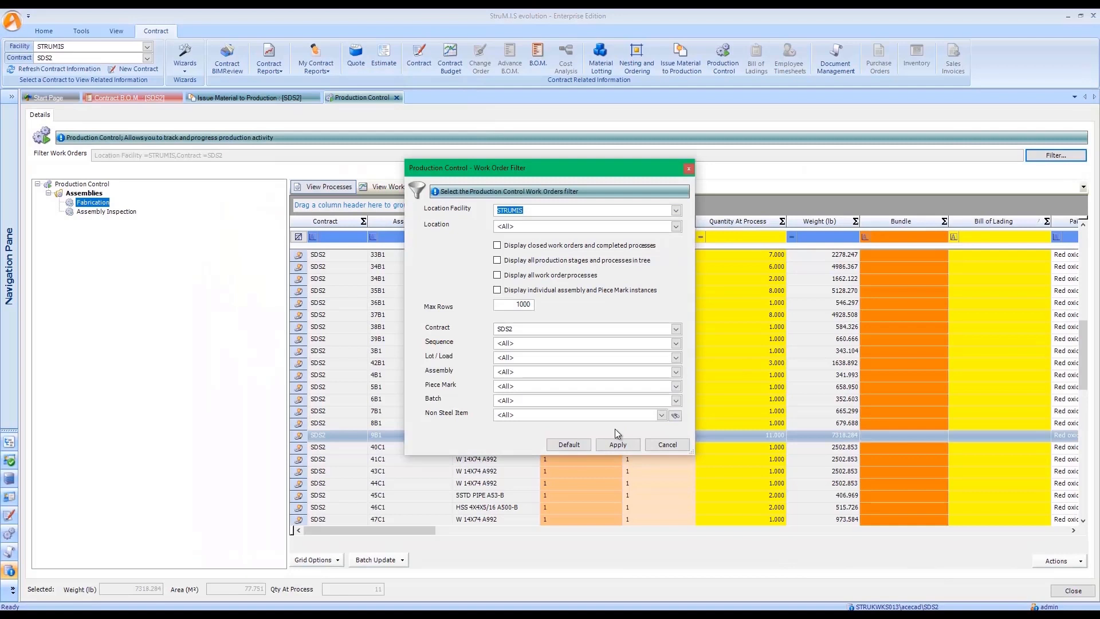
left_click(615, 439)
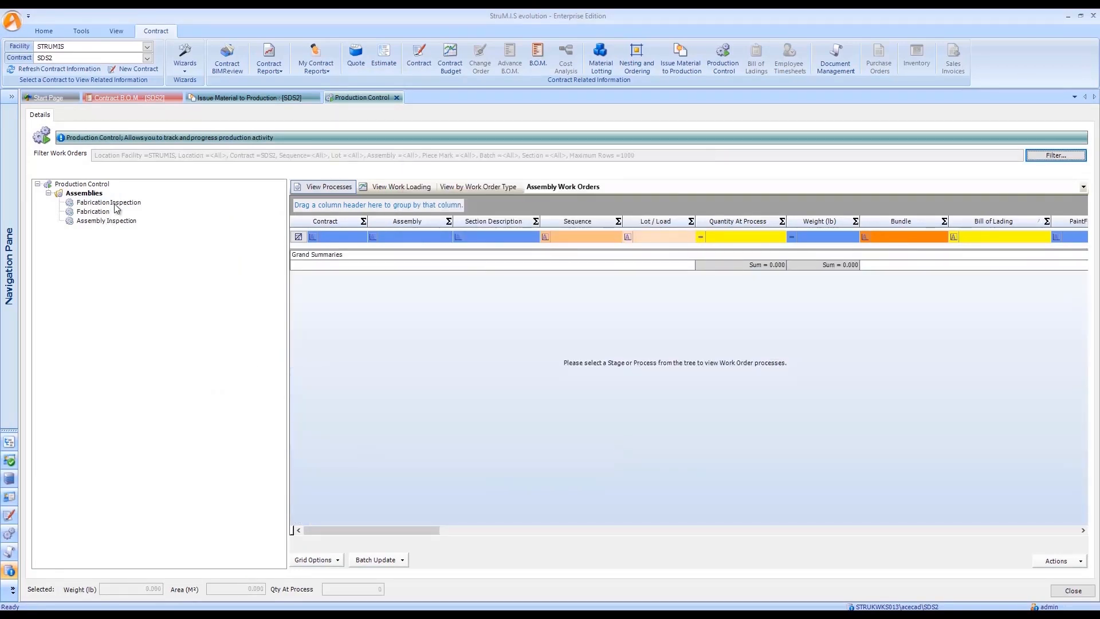
Examine the contract model in BIMReview with the status view Contract Assemblies by Production Process, and close the viewer.
left_click(229, 63)
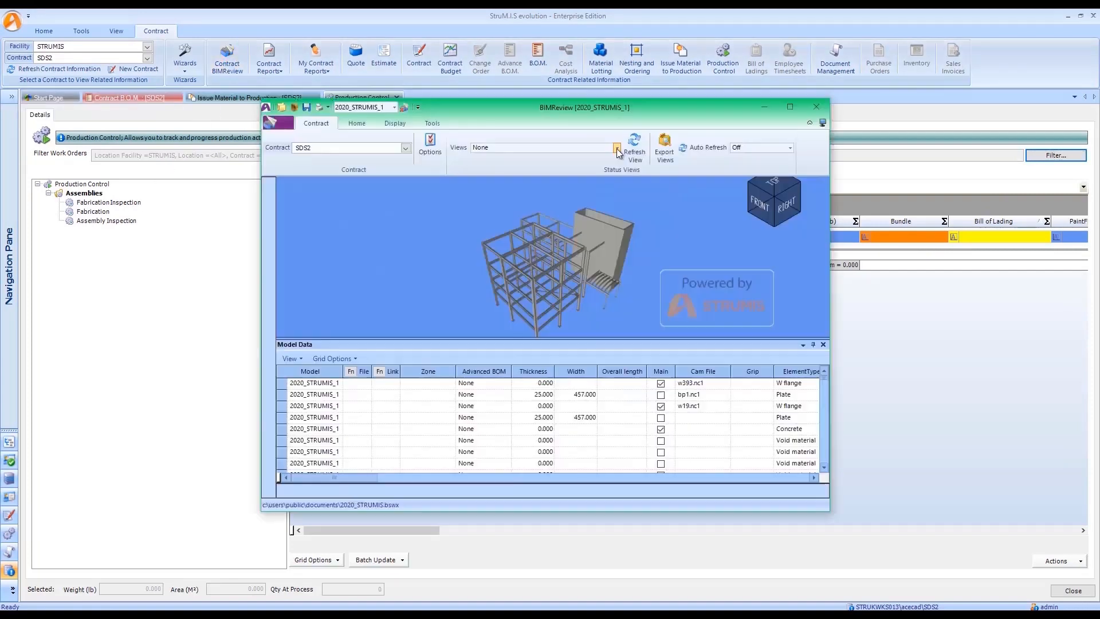
left_click(616, 148)
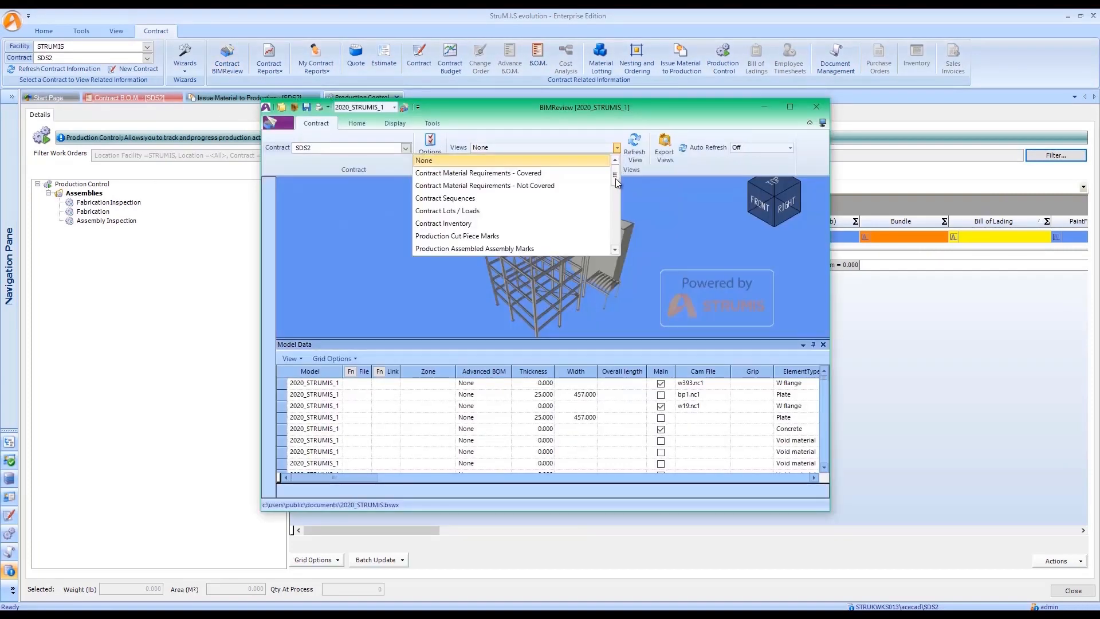
left_click_drag(615, 180, 615, 202)
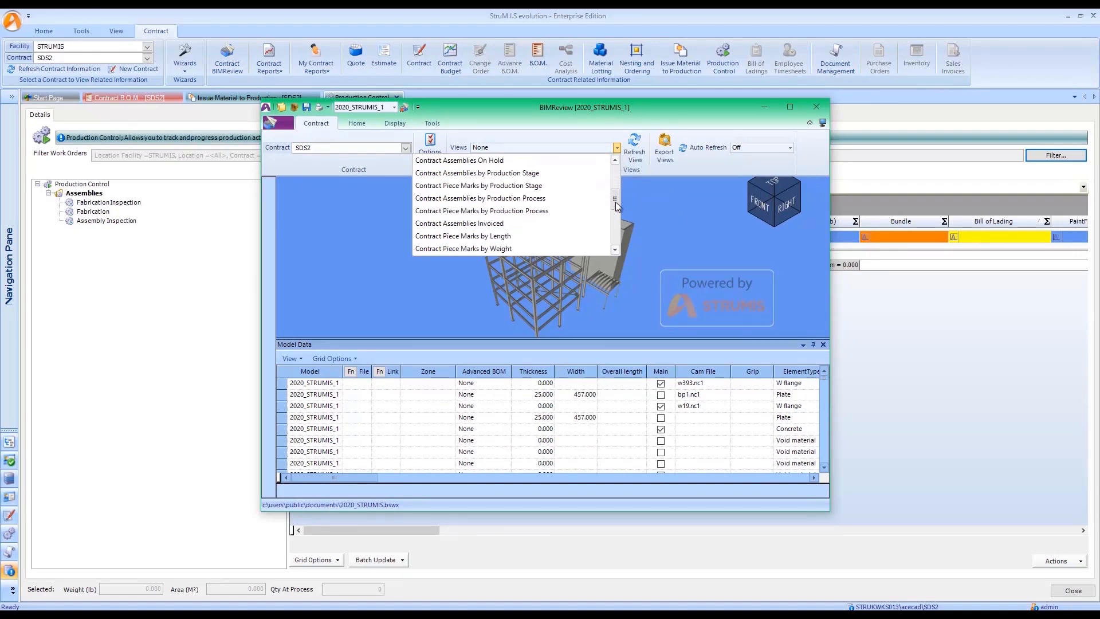
left_click(516, 199)
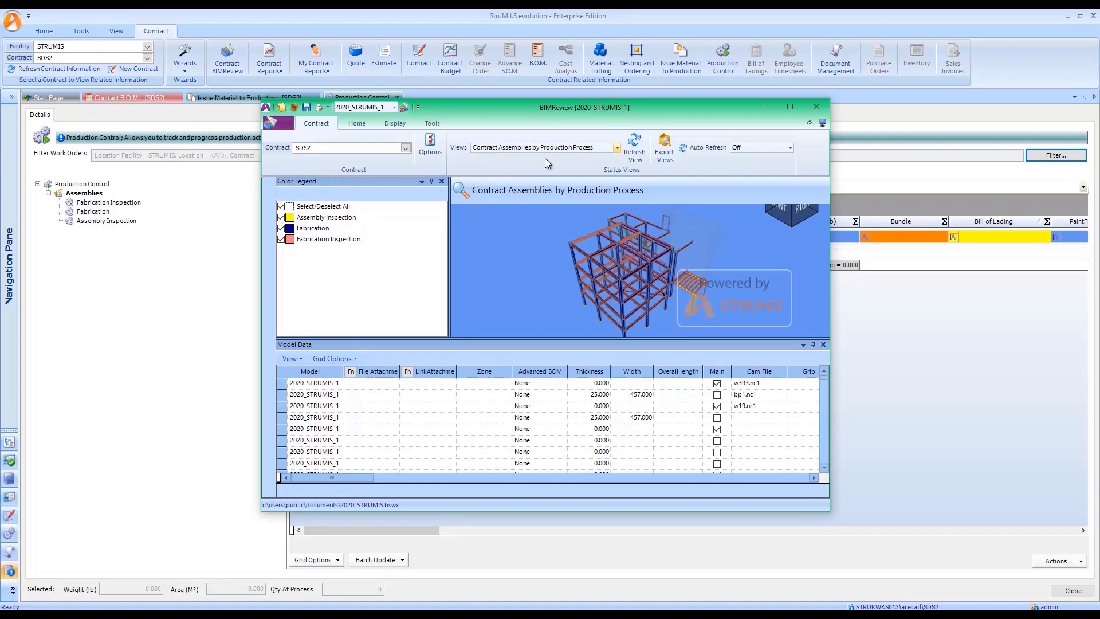
left_click_drag(568, 263, 598, 251)
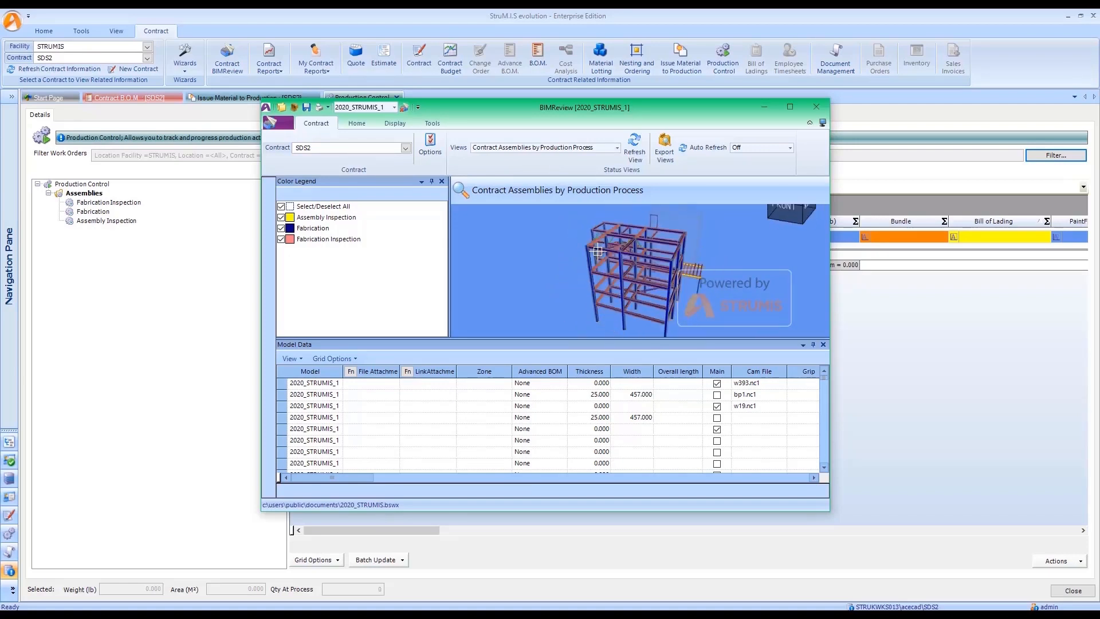
left_click(812, 110)
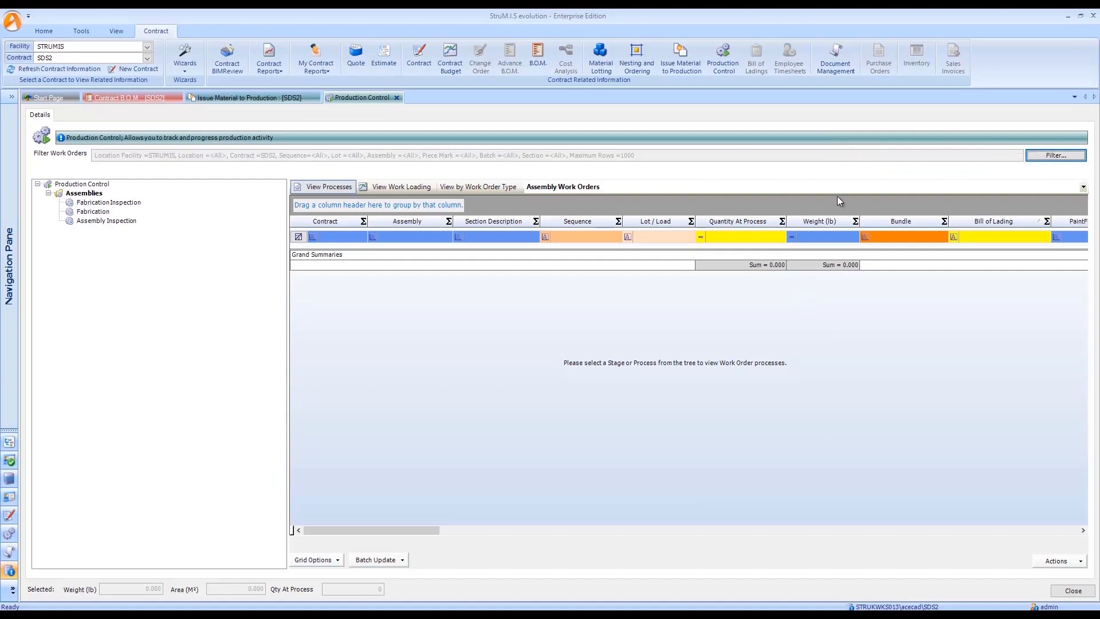
Move the full quantity of assembly 9B1 forward from Fabrication Inspection to Painting Inspection.
left_click(103, 203)
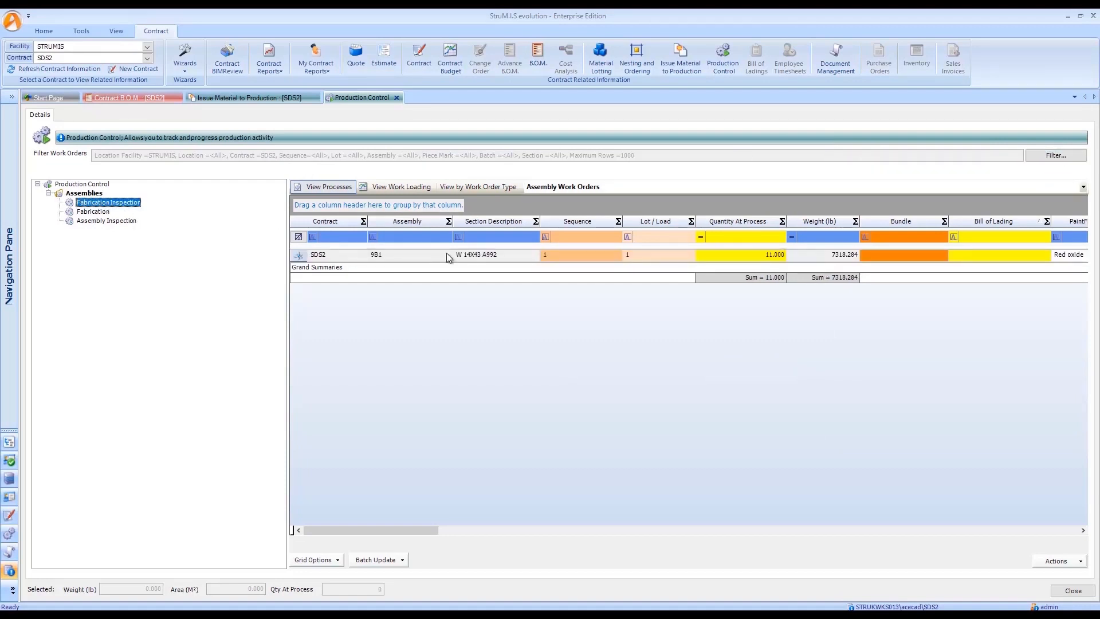
left_click(472, 256)
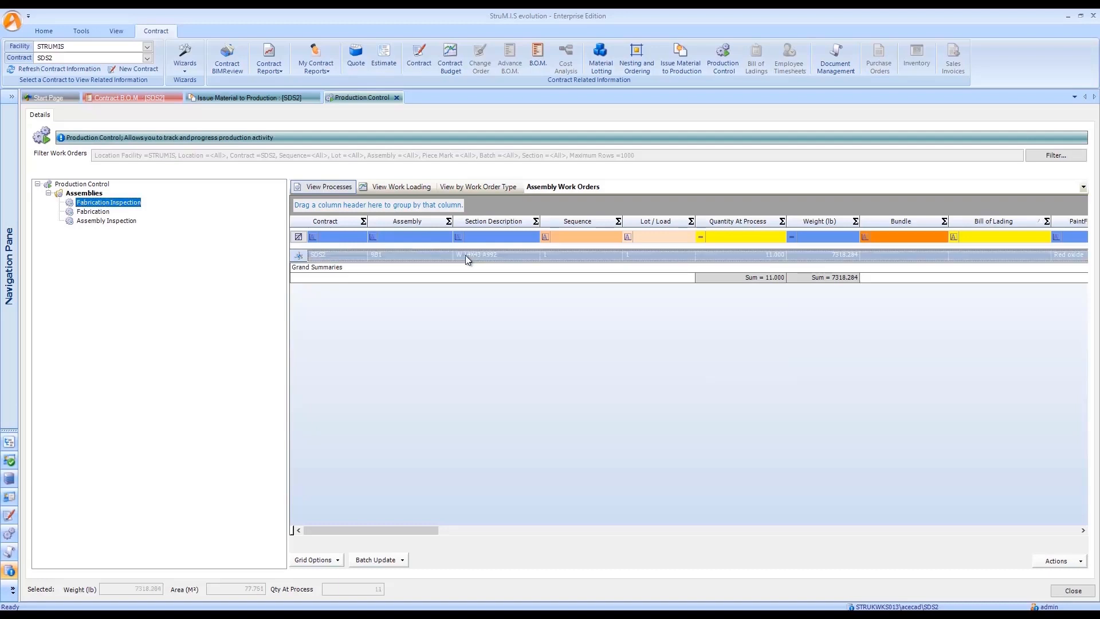
right_click(465, 256)
left_click(400, 261)
left_click(218, 225)
left_click(827, 375)
left_click(827, 374)
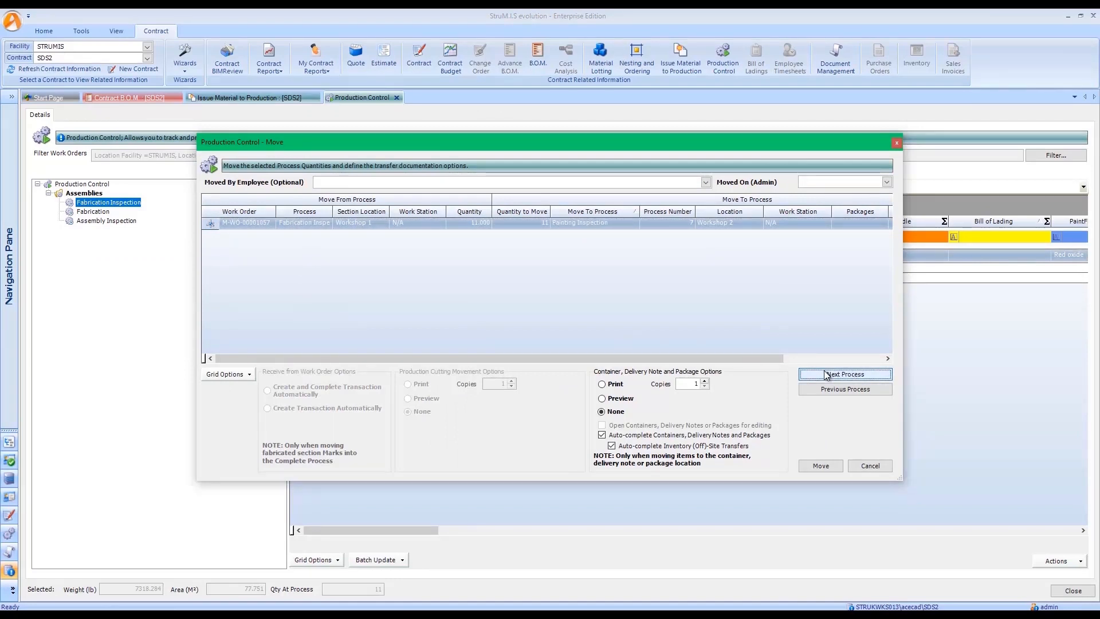
left_click(827, 374)
left_click(836, 390)
left_click(830, 469)
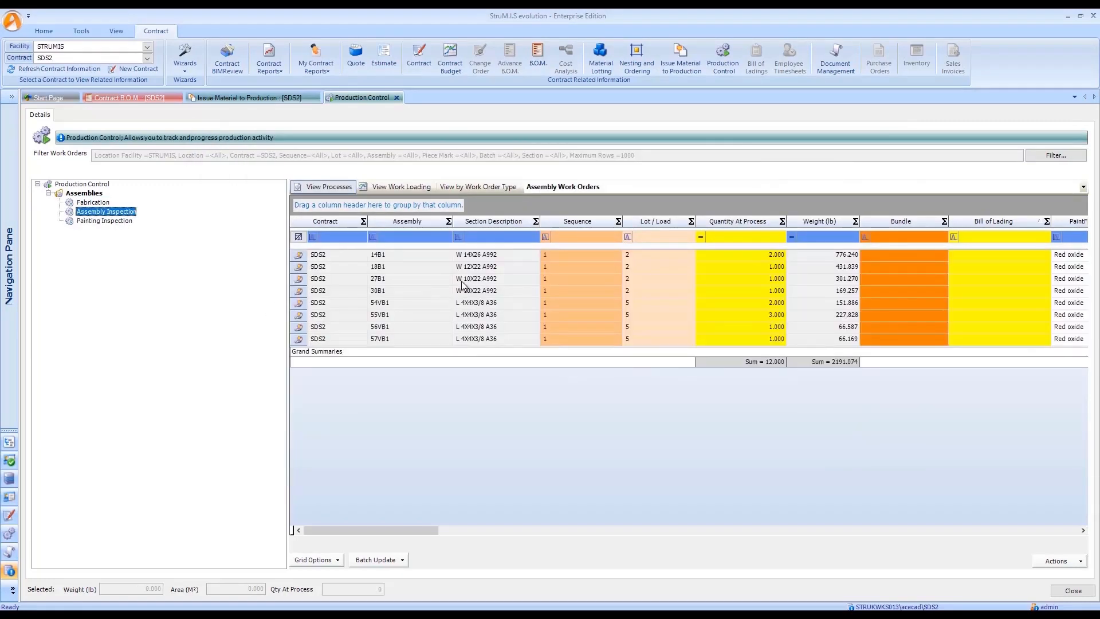
Move the quantities of all assemblies at Assembly Inspection forward to Painting Inspection.
left_click(461, 281)
key("ctrl+a")
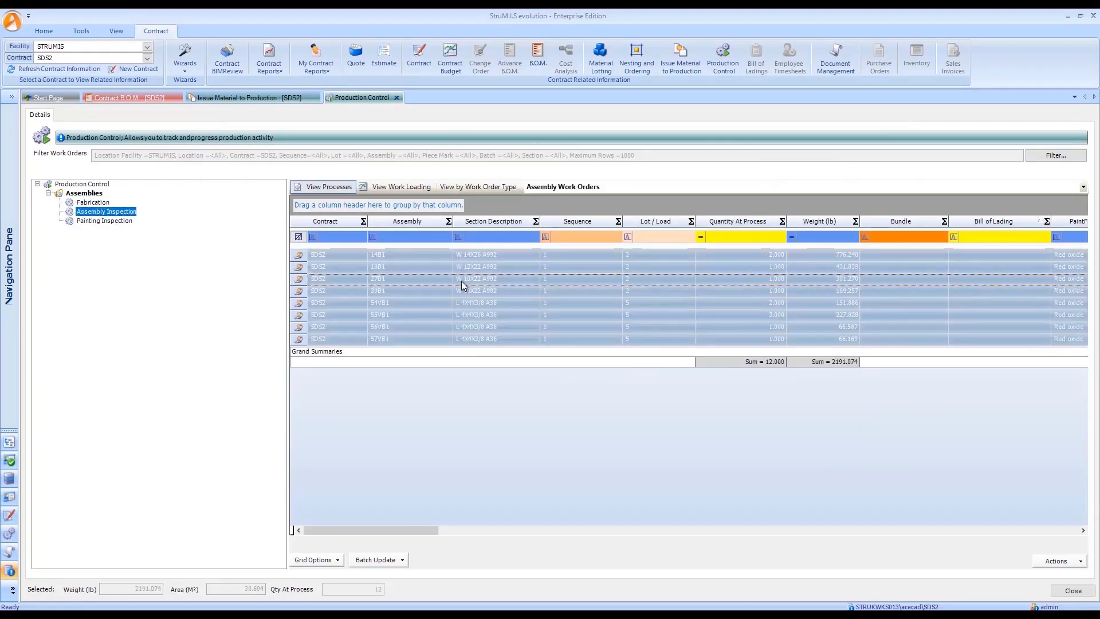
right_click(461, 281)
left_click(386, 298)
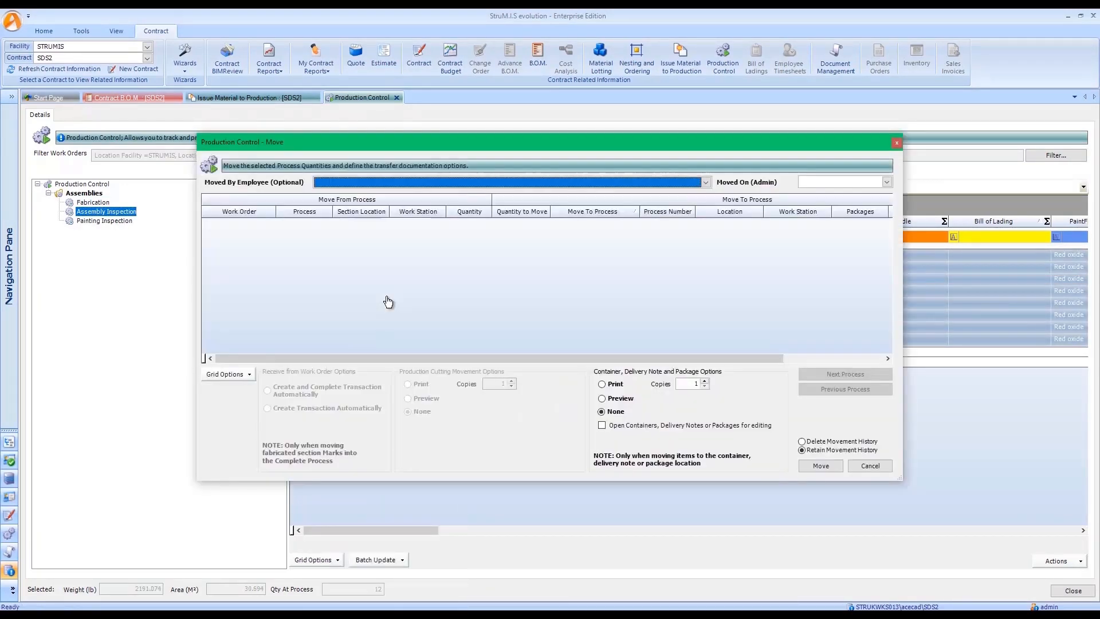
left_click(862, 466)
right_click(422, 261)
left_click(369, 267)
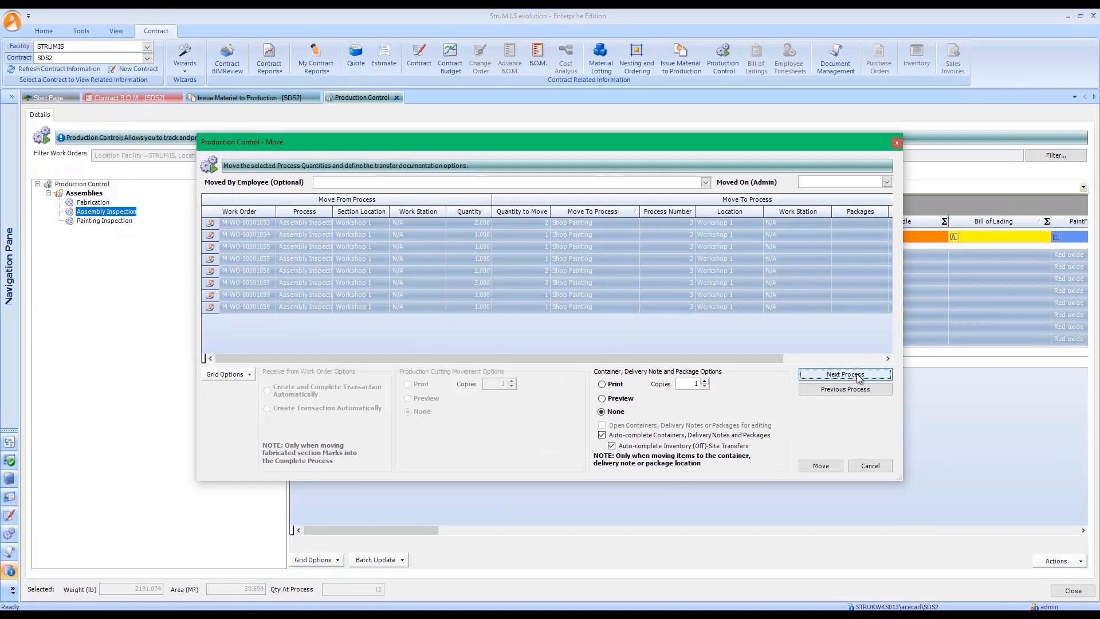
left_click(857, 374)
left_click(821, 466)
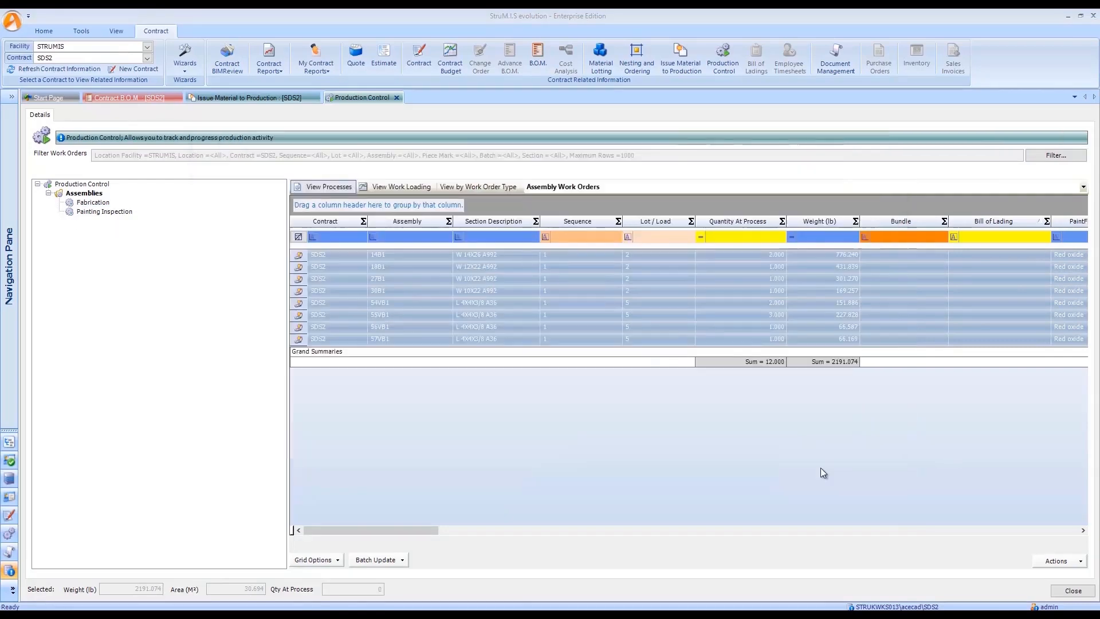
Move the quantities of all assemblies still at Fabrication forward to Painting Inspection.
left_click(93, 203)
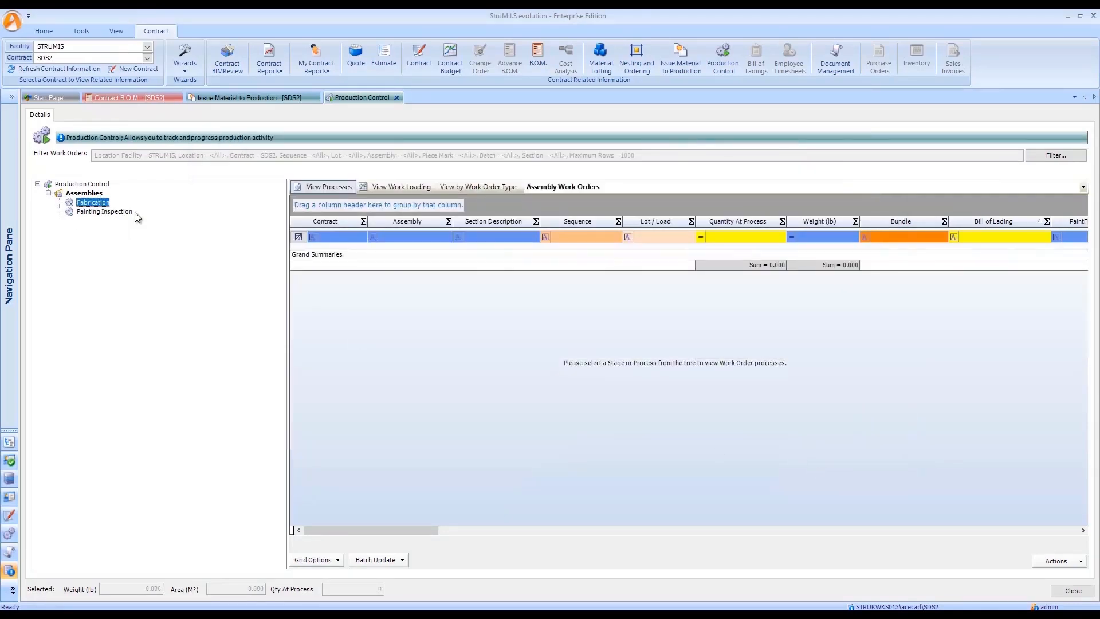
left_click(404, 303)
key("ctrl+a")
right_click(404, 302)
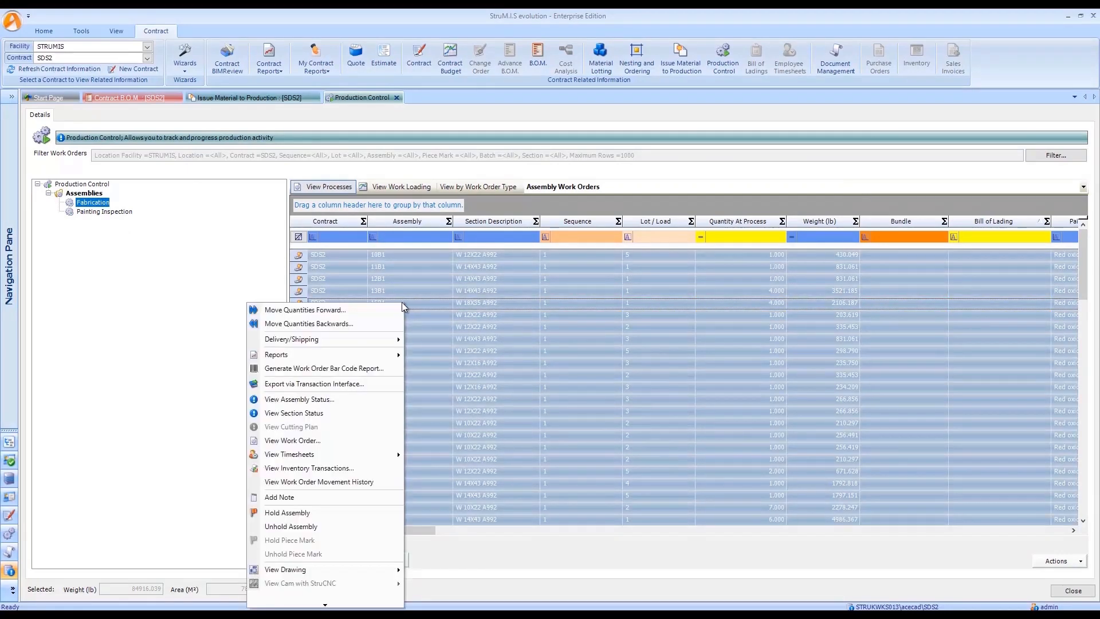
left_click(339, 311)
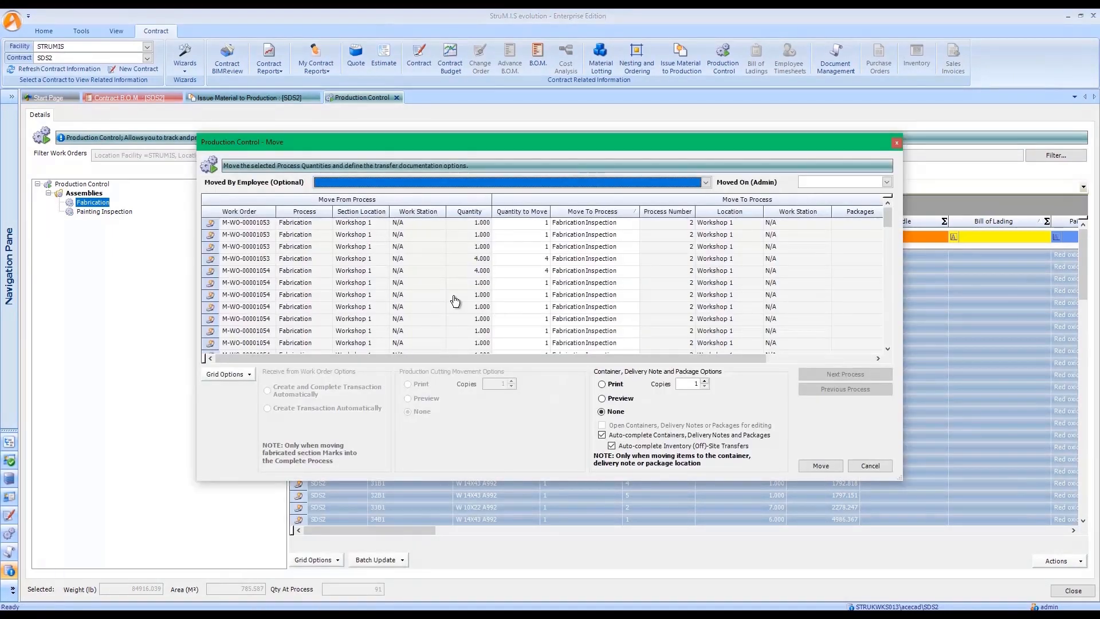
left_click(210, 286)
key("ctrl+a")
left_click(865, 379)
left_click(846, 375)
left_click(846, 375)
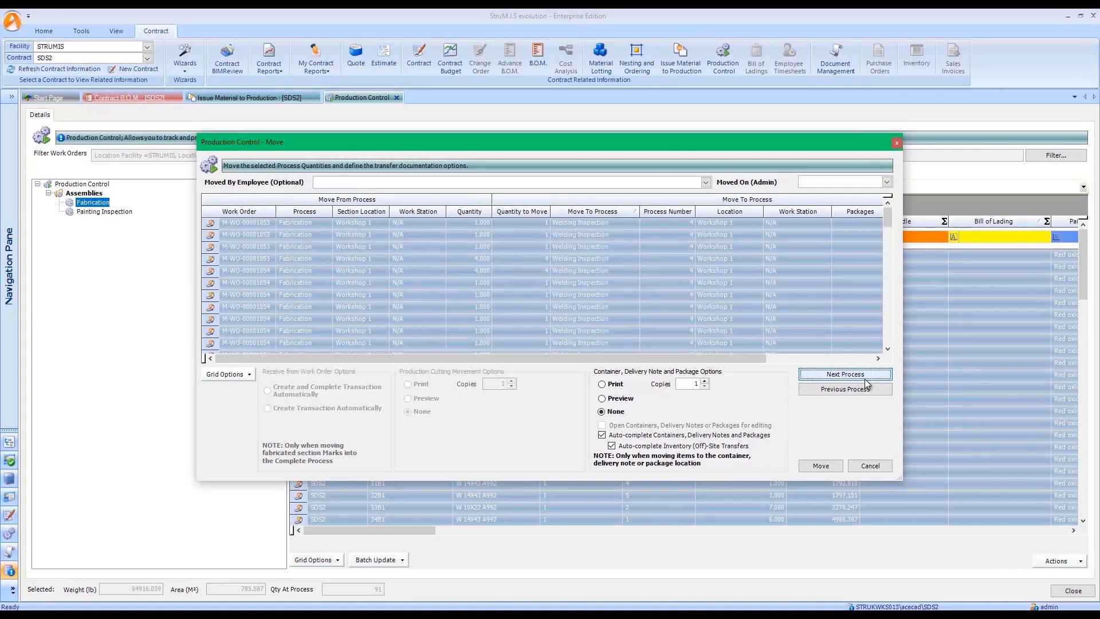
left_click(867, 379)
left_click(866, 380)
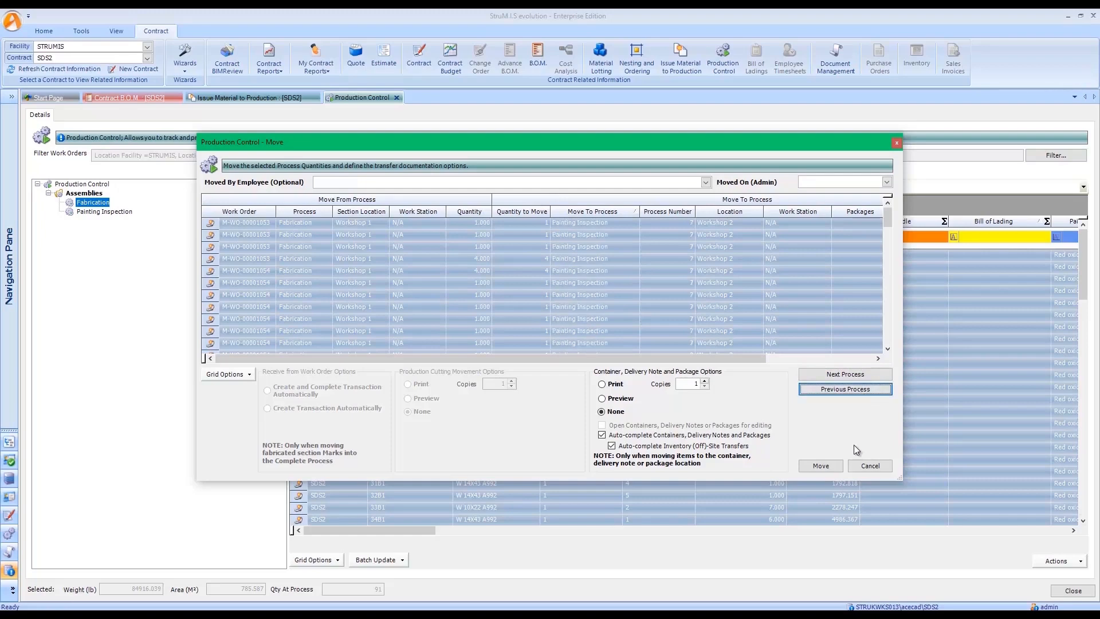
left_click(823, 467)
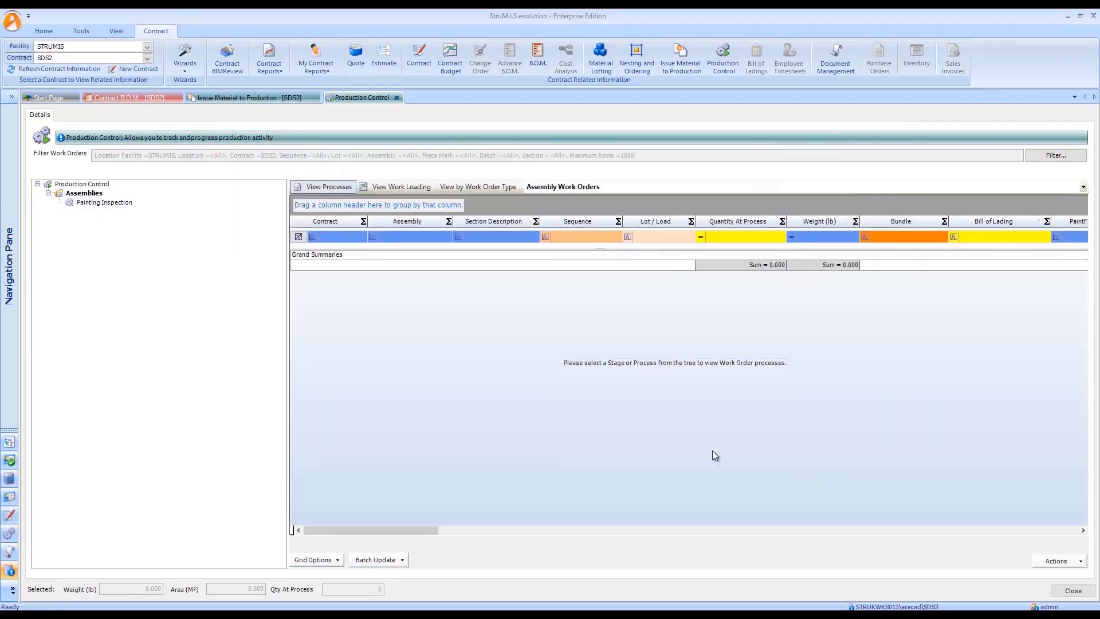
Filter the Painting Inspection work orders to Sequence 1 and Lot / Load 1, and go through the filtered list.
left_click(119, 205)
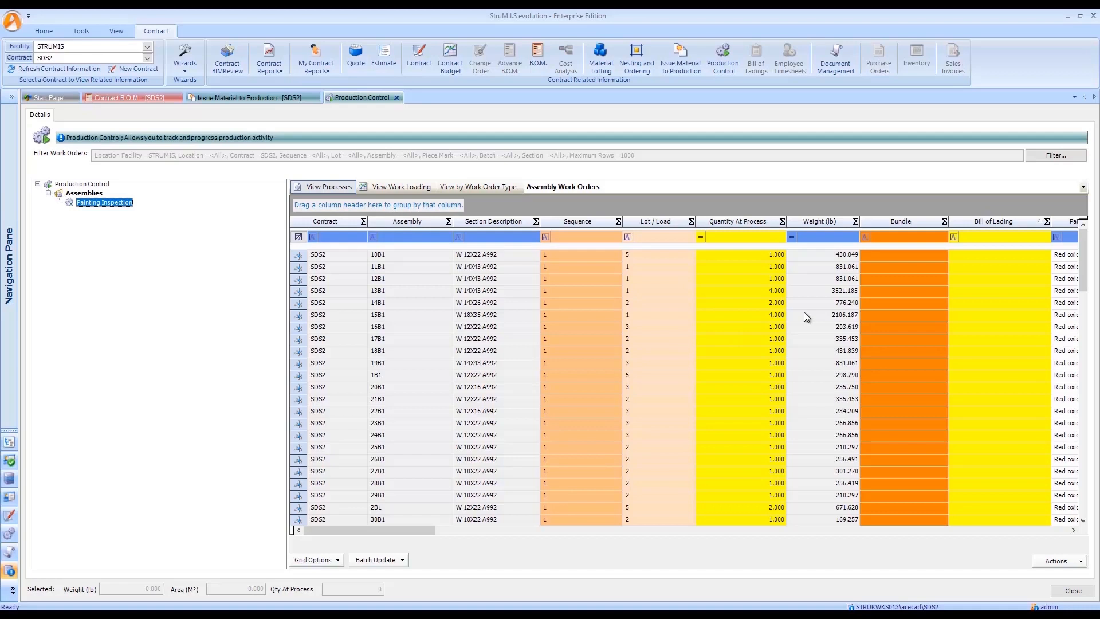
left_click(573, 237)
left_click(658, 236)
type("1")
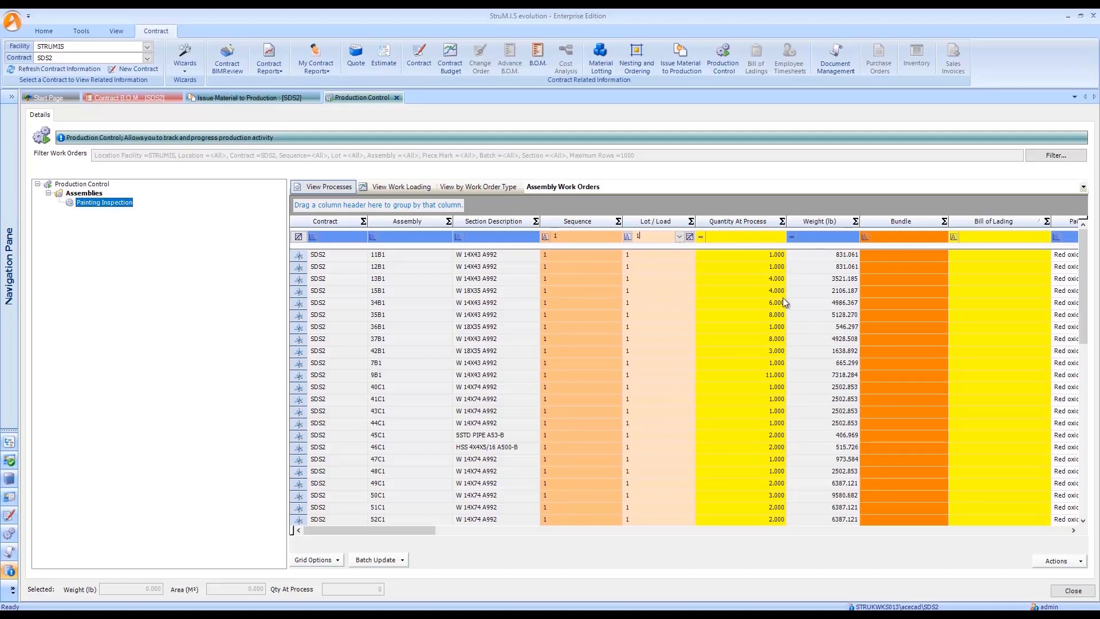
left_click(832, 339)
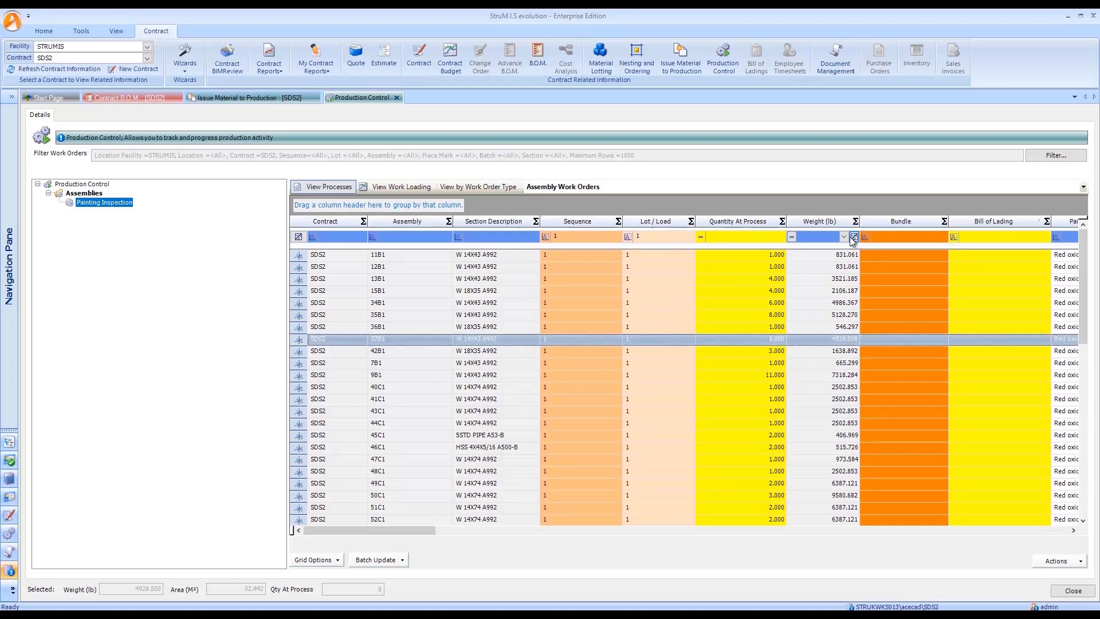
scroll(831, 400, "down", 5)
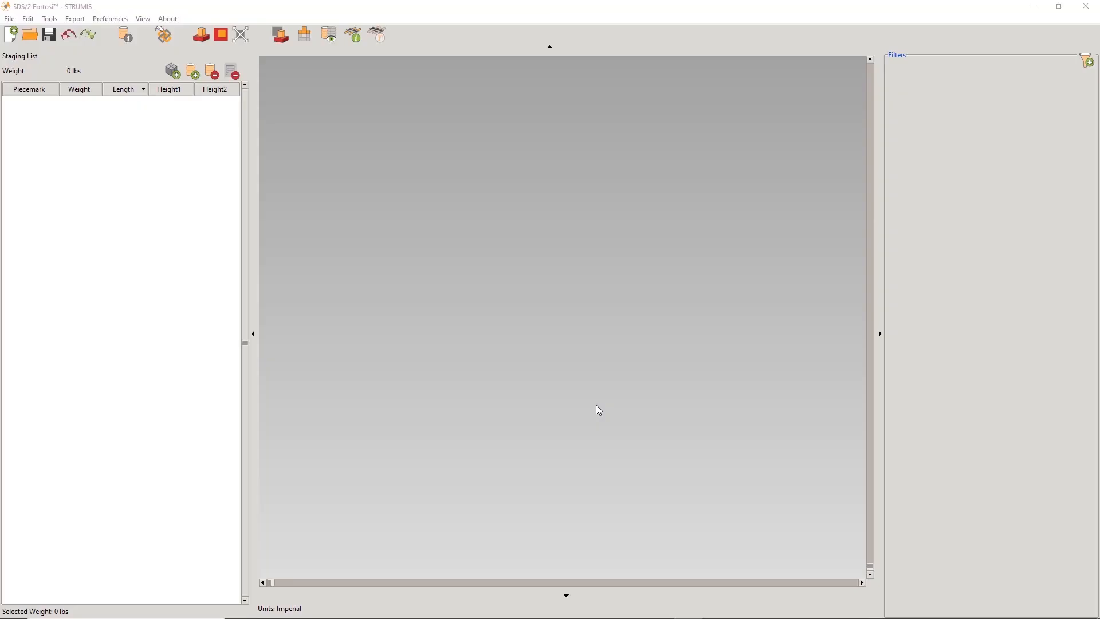
Switch to SDS/2 Fortosi and load the structural steel model into the empty project.
right_click(491, 310)
left_click(513, 317)
double_click(157, 106)
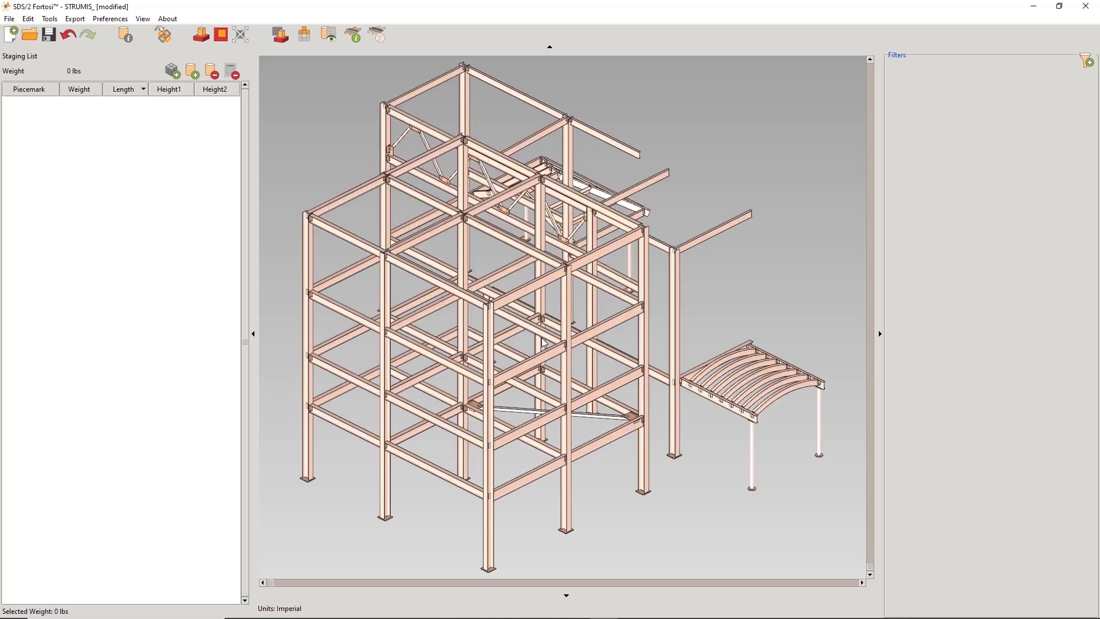
Filter the model by the property SDS2_Unified:Sequence with the value 1.
left_click(1089, 62)
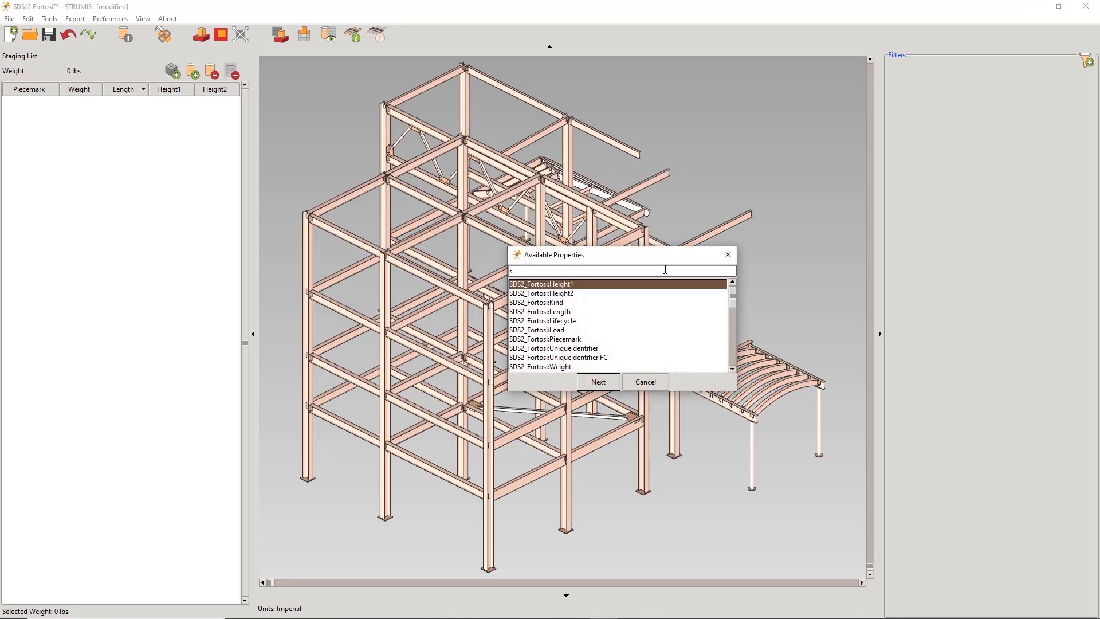
type("seq")
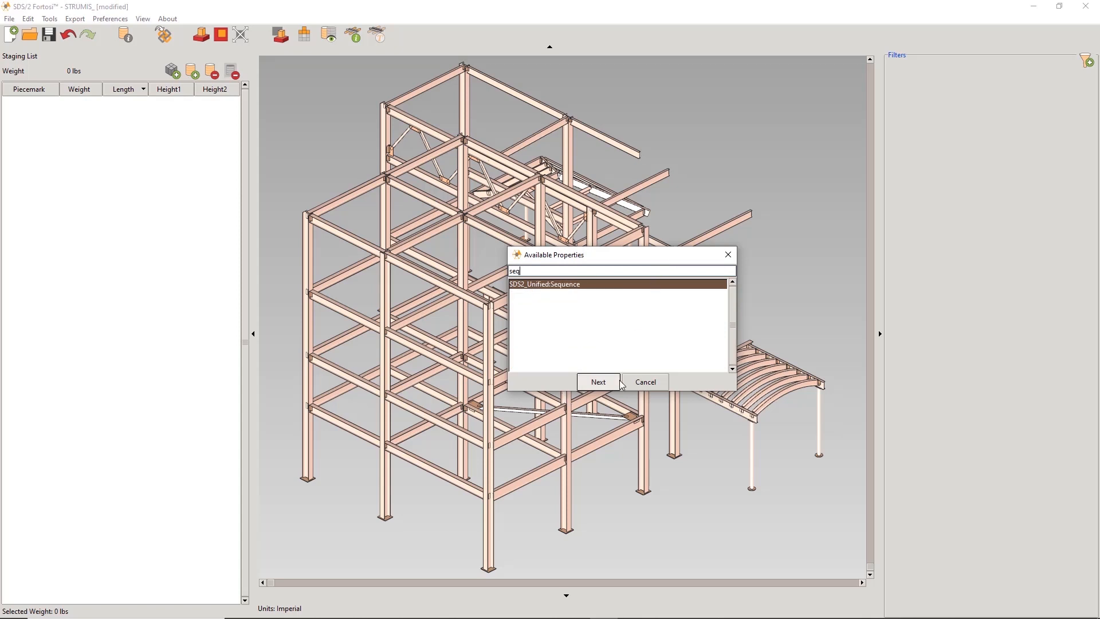
left_click(602, 384)
left_click(449, 272)
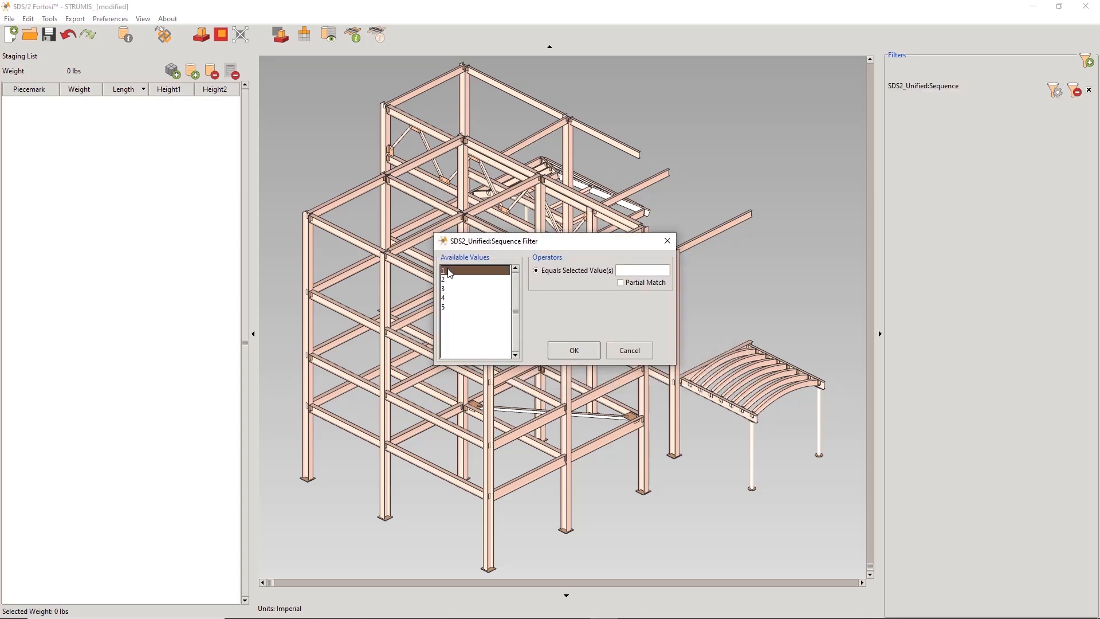
left_click(567, 355)
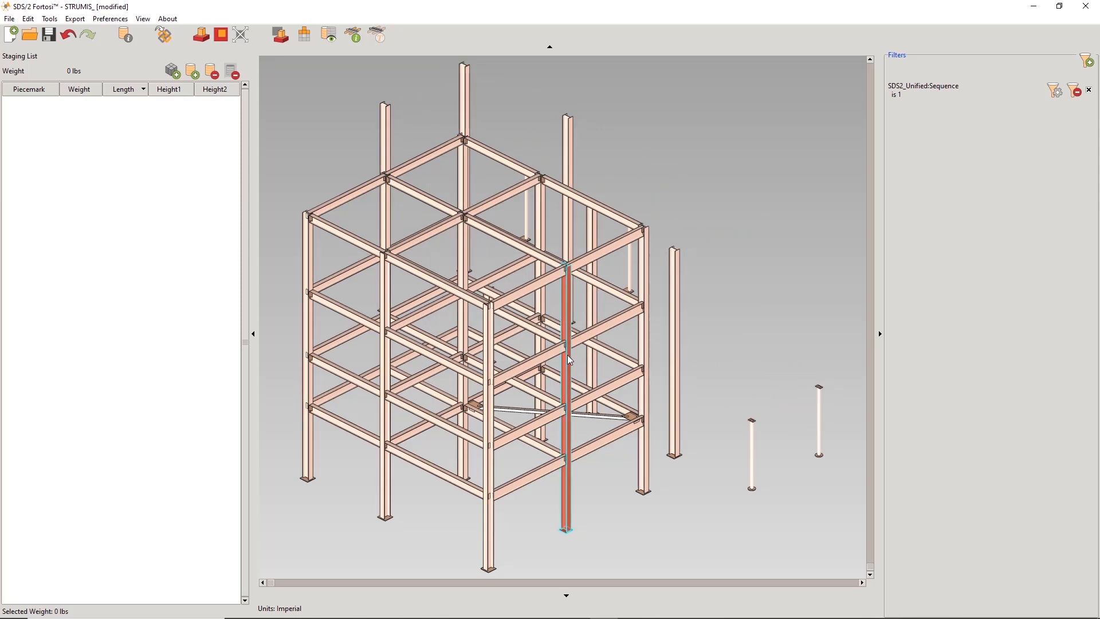
From the properties of a front column, add a filter on SDS2_Fortosi:Kind equal to Column, and close the properties.
left_click(568, 360)
double_click(569, 360)
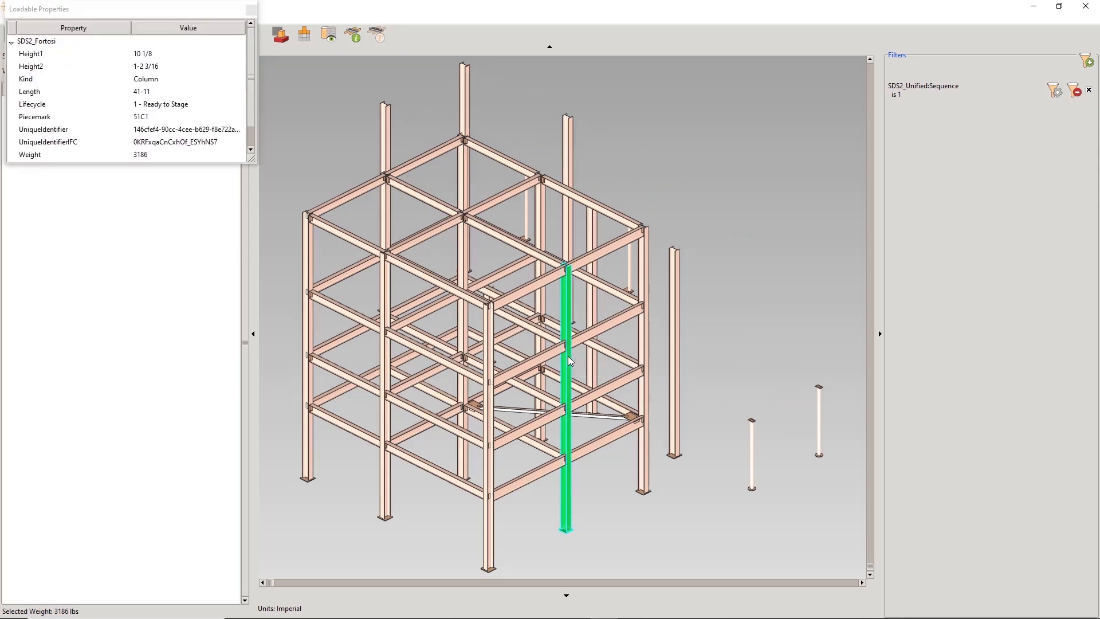
left_click(216, 80)
left_click(574, 350)
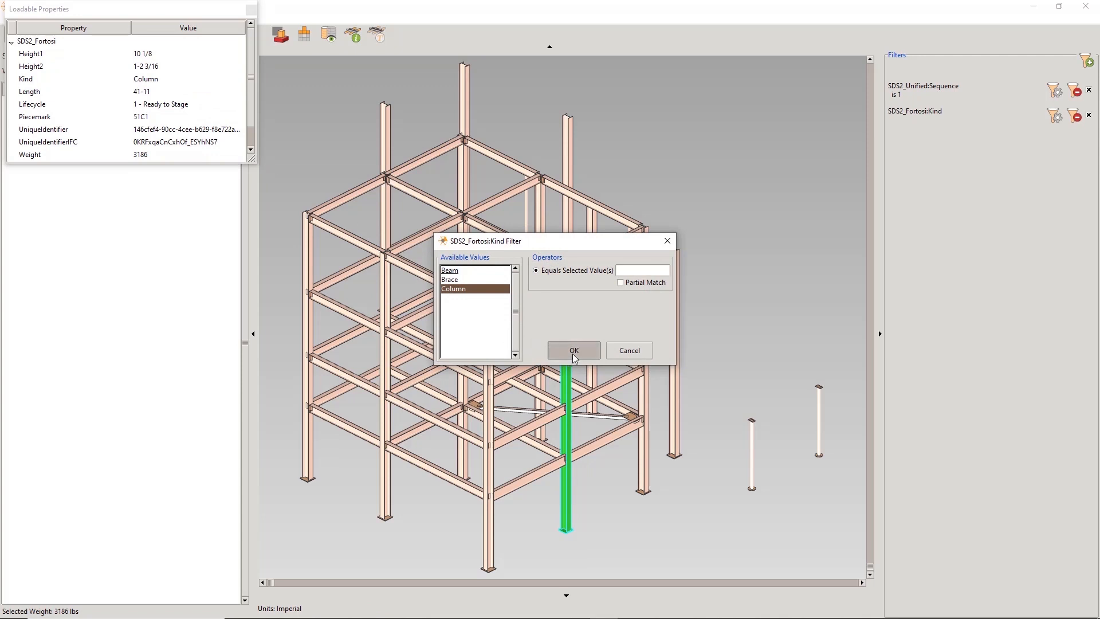
left_click(252, 12)
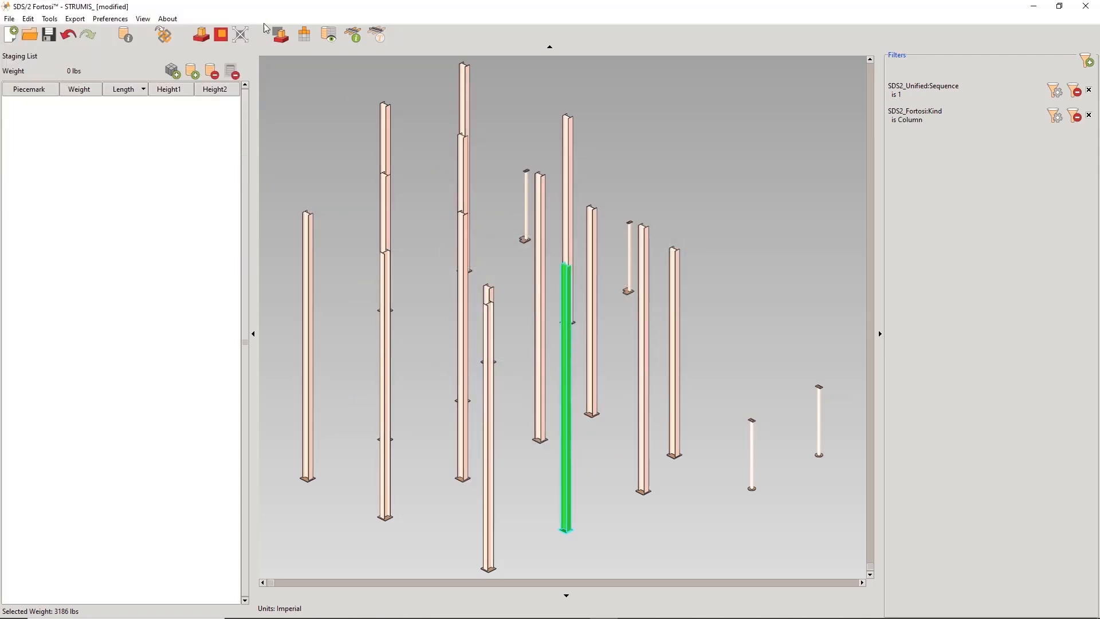
Select all the filtered Sequence 1 columns in the model and add them to the staging list.
left_click_drag(853, 508, 290, 130)
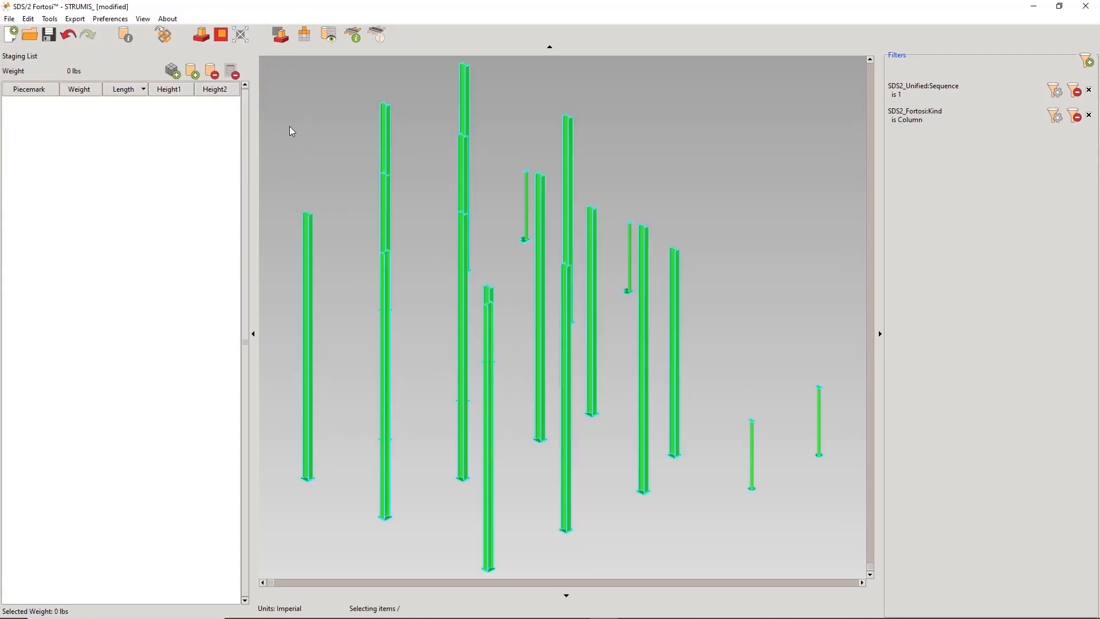
right_click(299, 130)
left_click(310, 135)
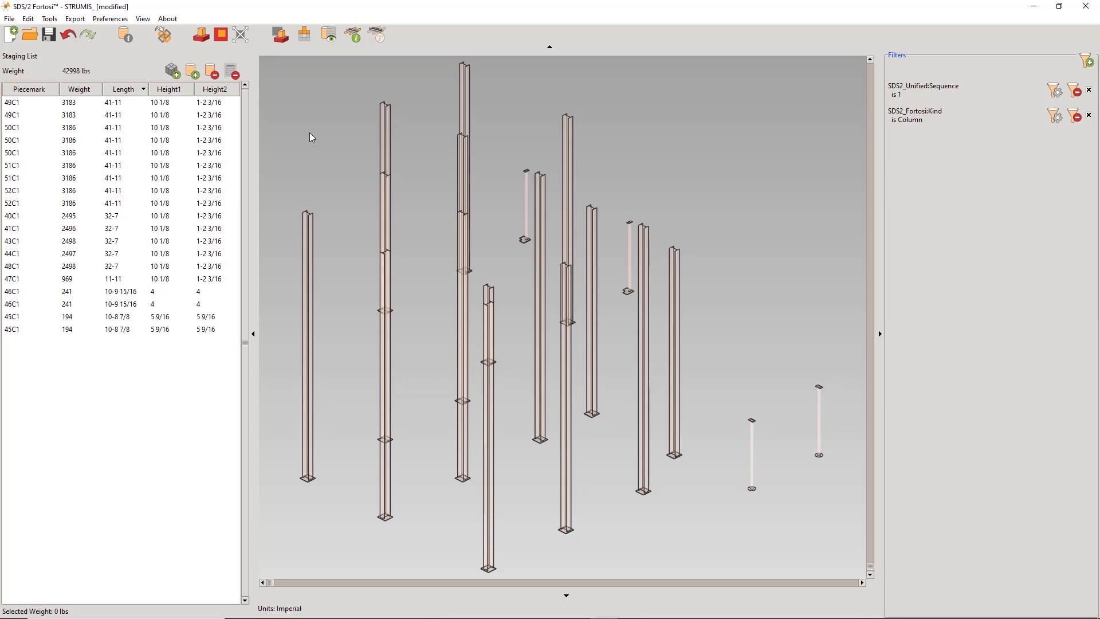
Switch to the trailer loading view and create Load 01 and Load 02 on Demo 53 trailers.
key("Tab")
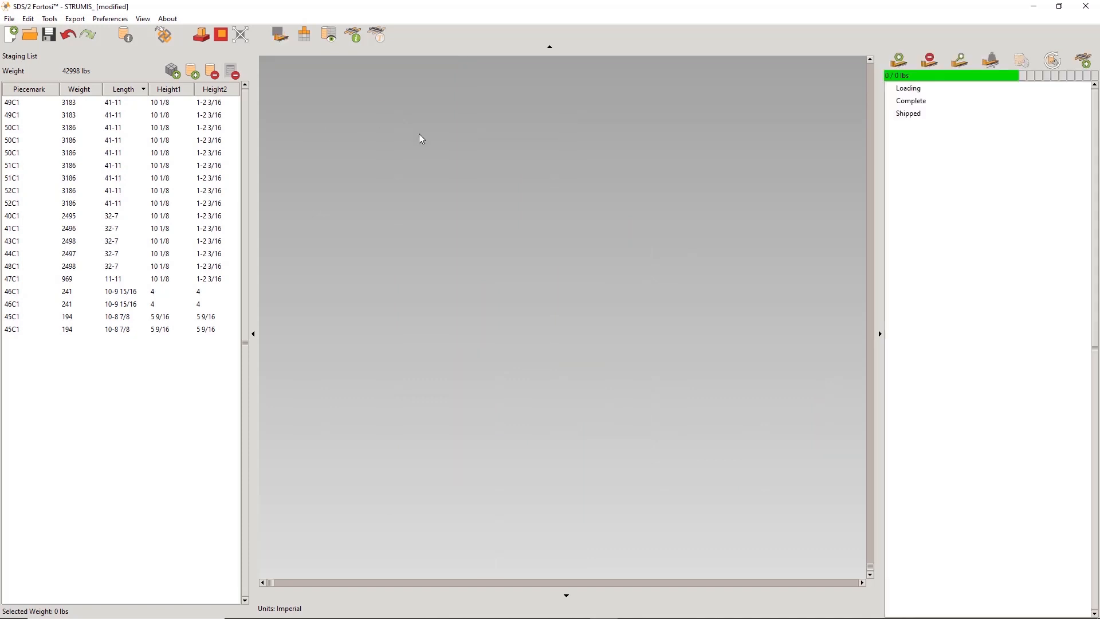
left_click(899, 60)
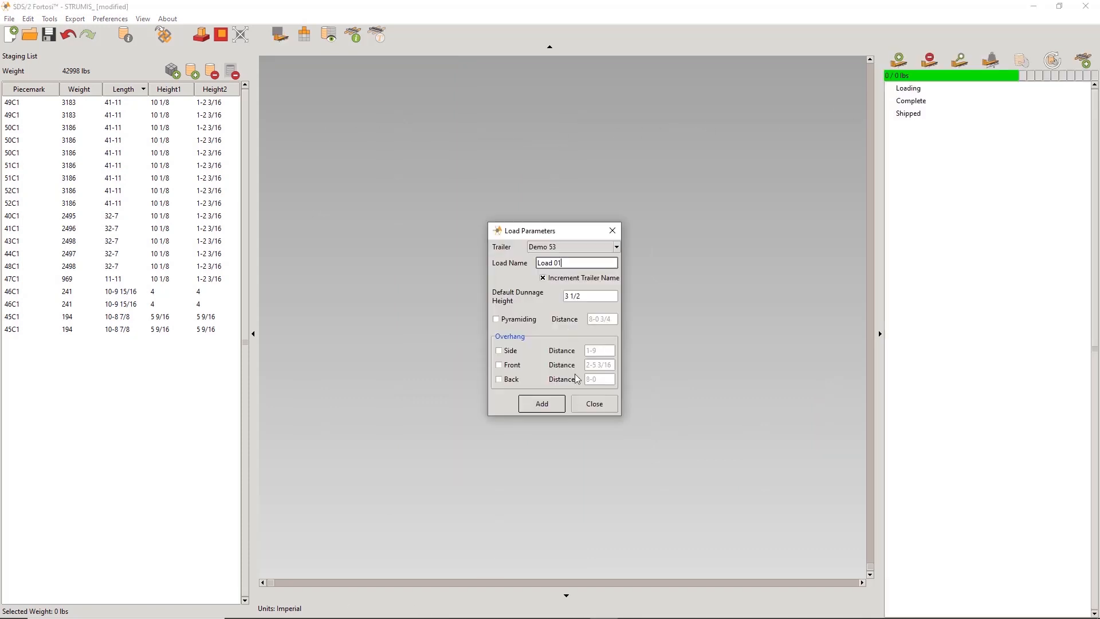
left_click(548, 406)
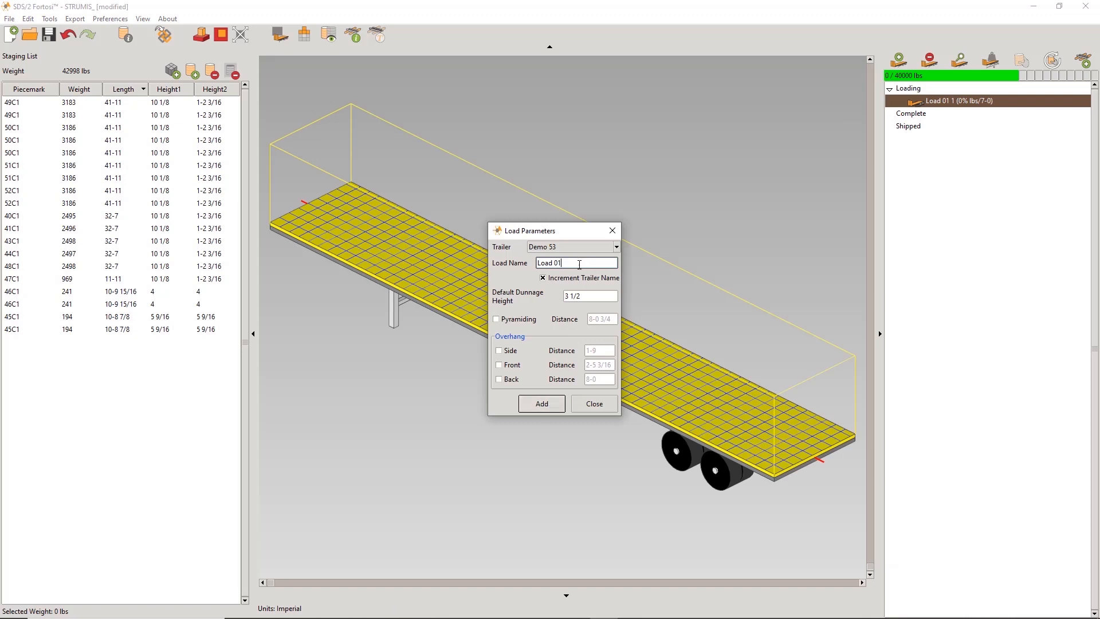
left_click(541, 404)
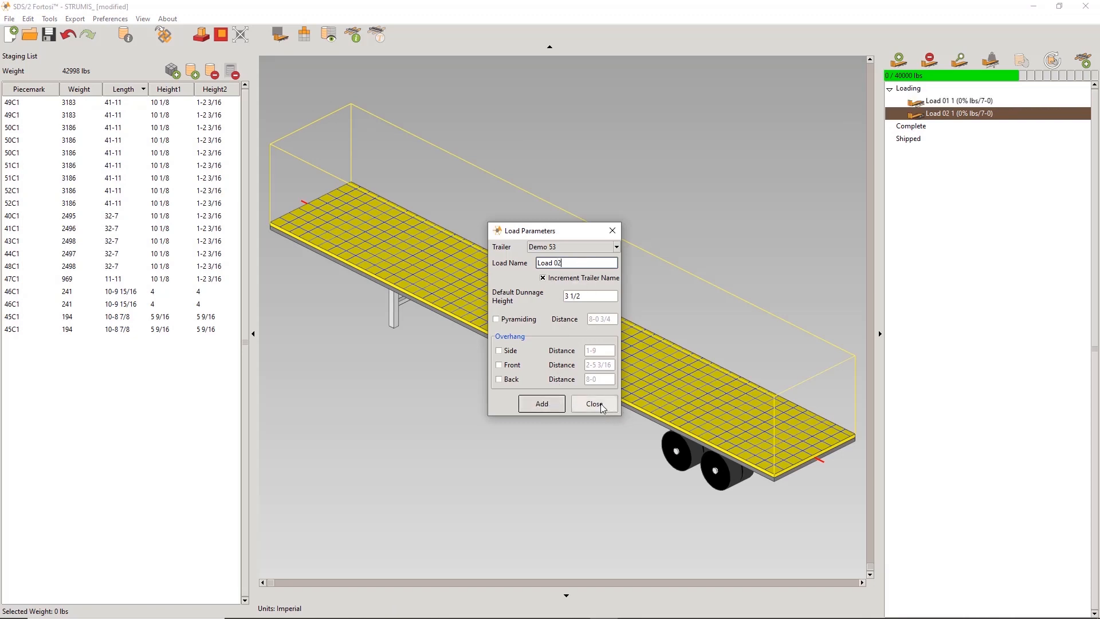
left_click(599, 405)
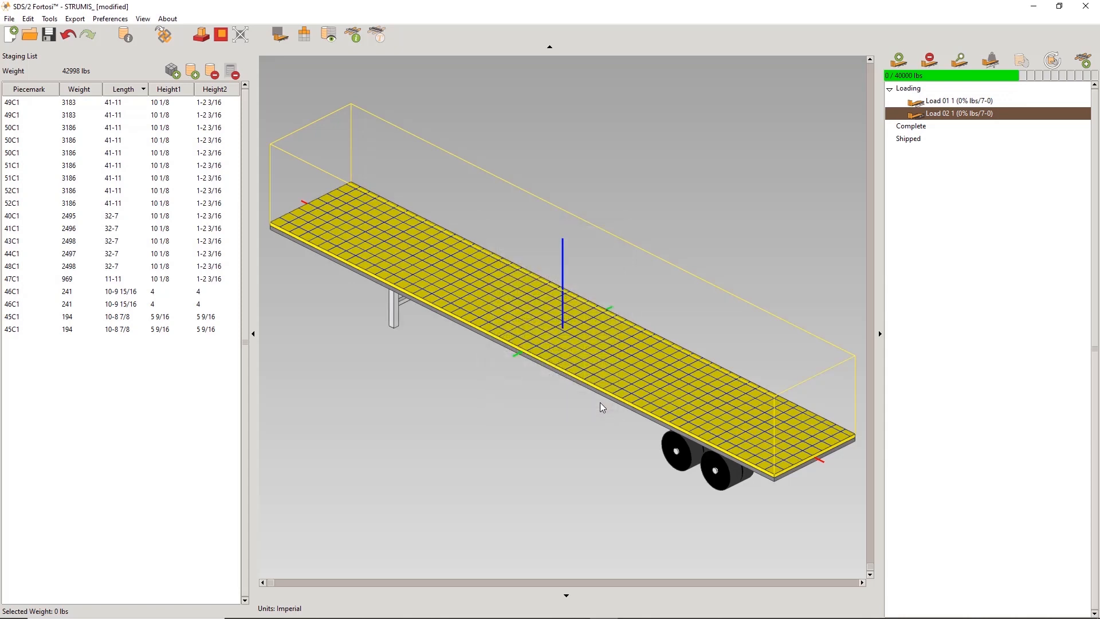
Add the first staged column 49C1 to Load 01, rotate it upright and position it along the trailer deck's near edge.
left_click(969, 102)
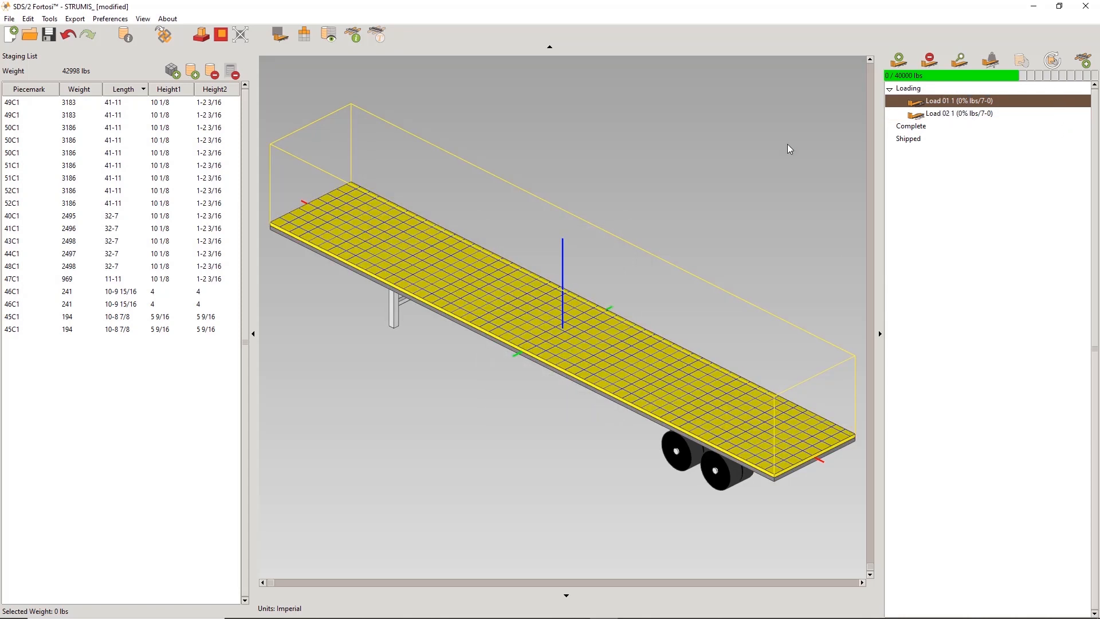
left_click(18, 103)
double_click(18, 103)
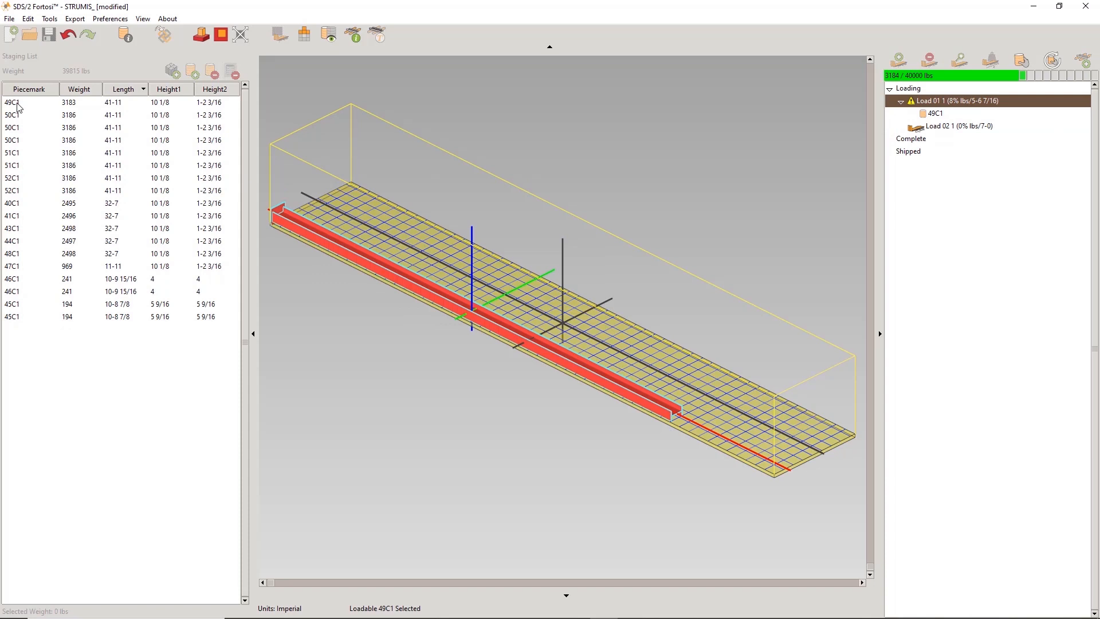
key("z")
key("z")
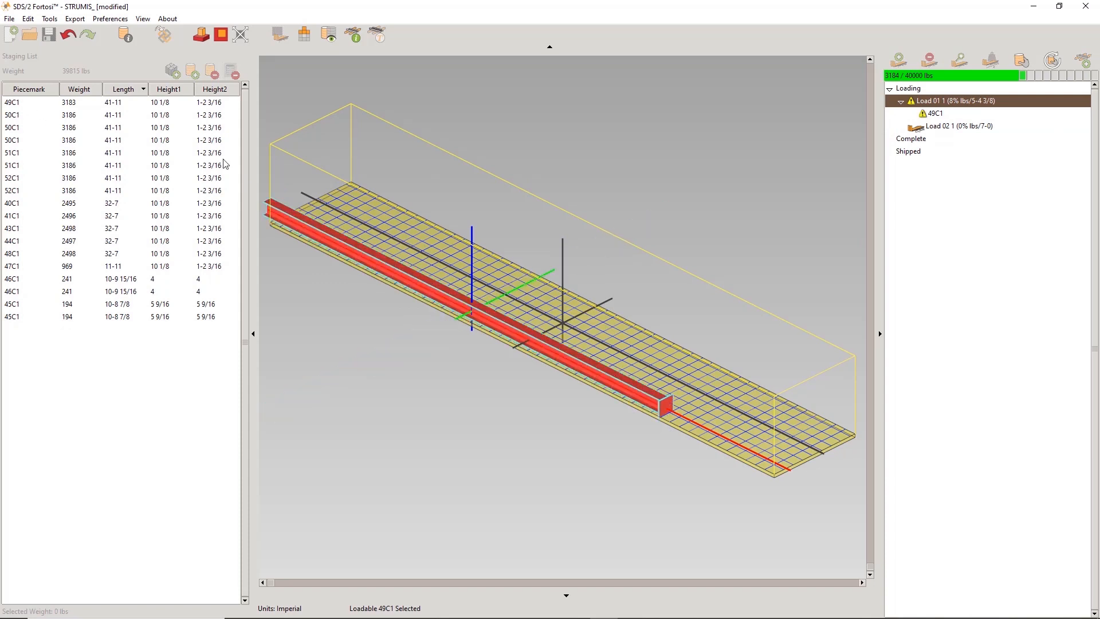
left_click_drag(594, 379, 655, 405)
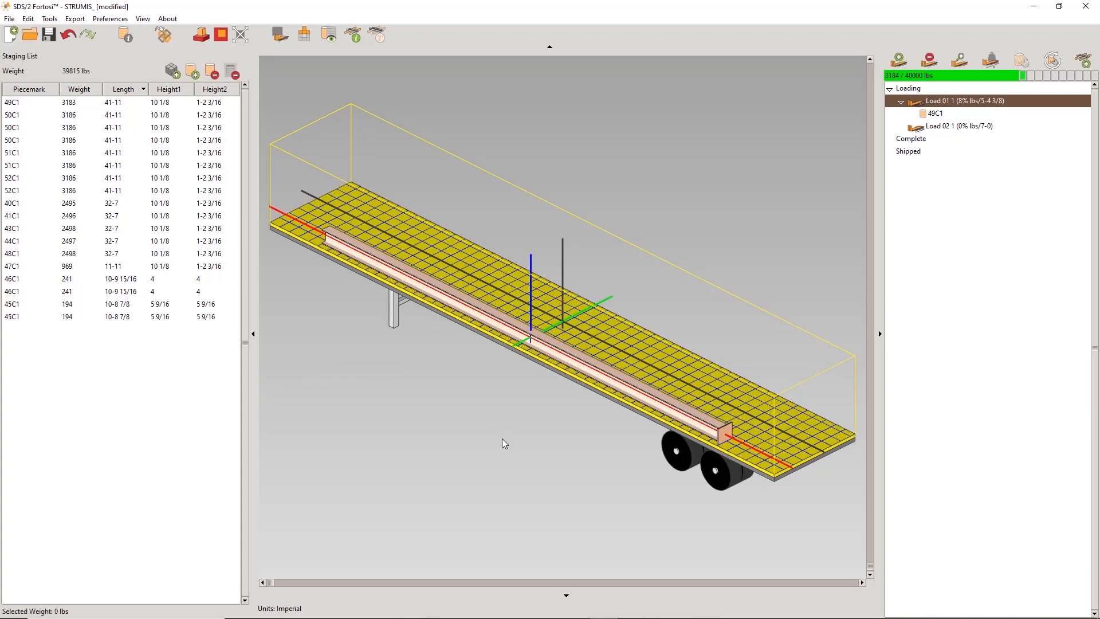
Add two 50C1 columns to Load 01 and position them on the trailer deck beside the 49C1 column.
double_click(14, 116)
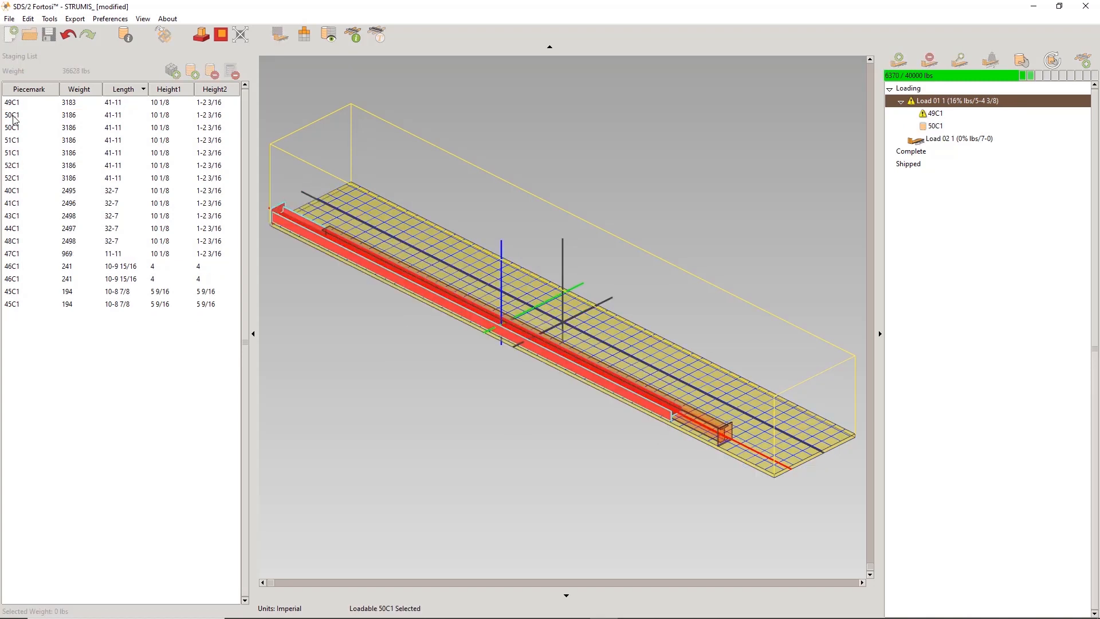
left_click_drag(533, 344, 587, 353)
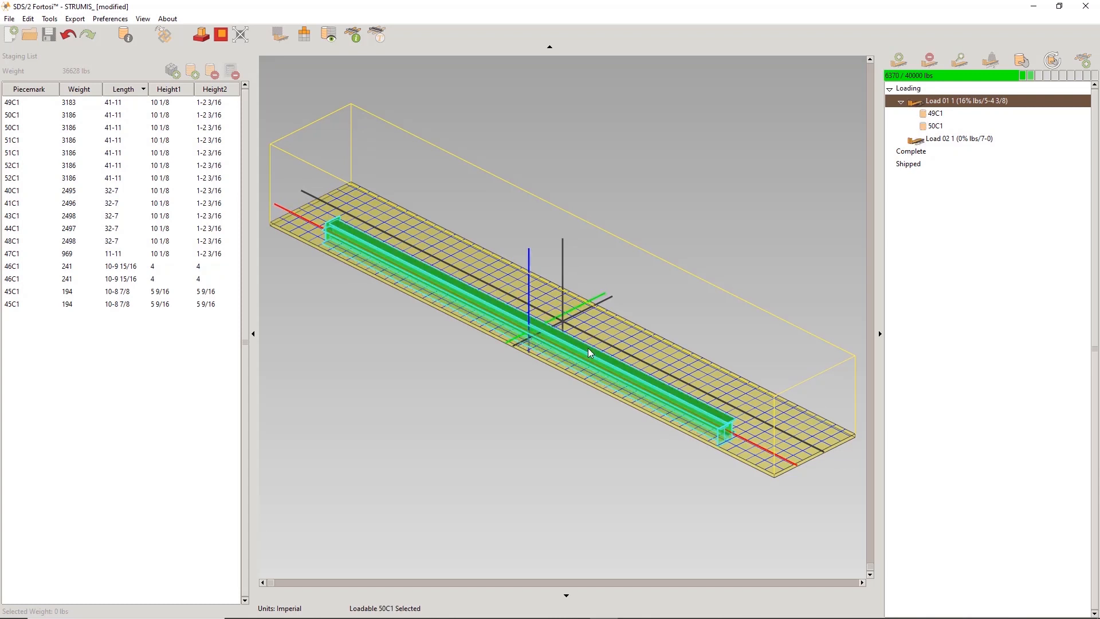
left_click(714, 182)
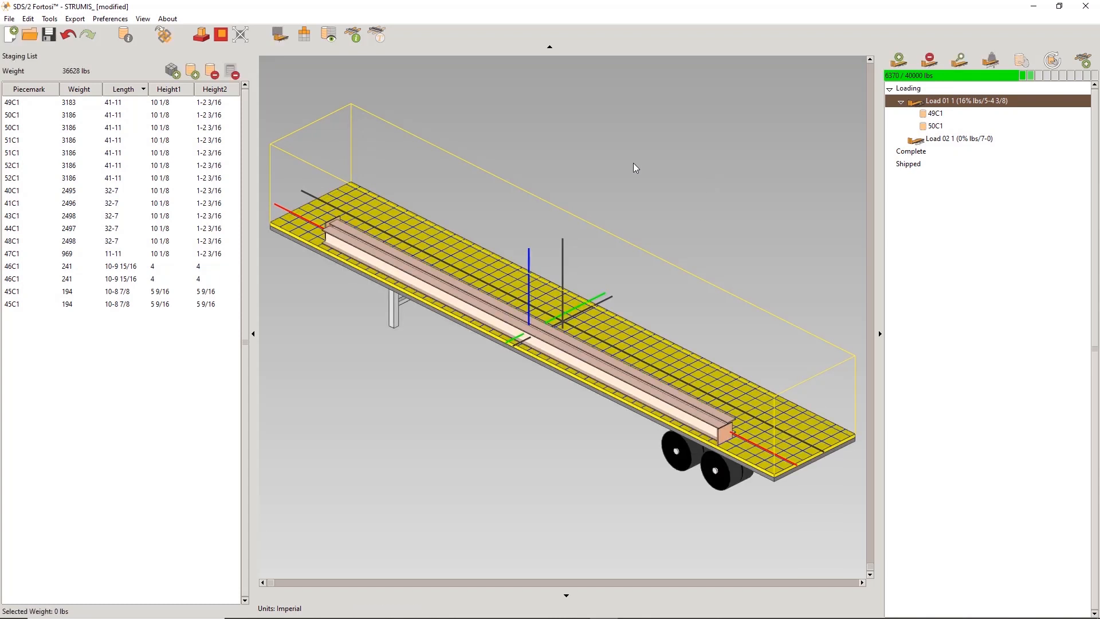
double_click(12, 117)
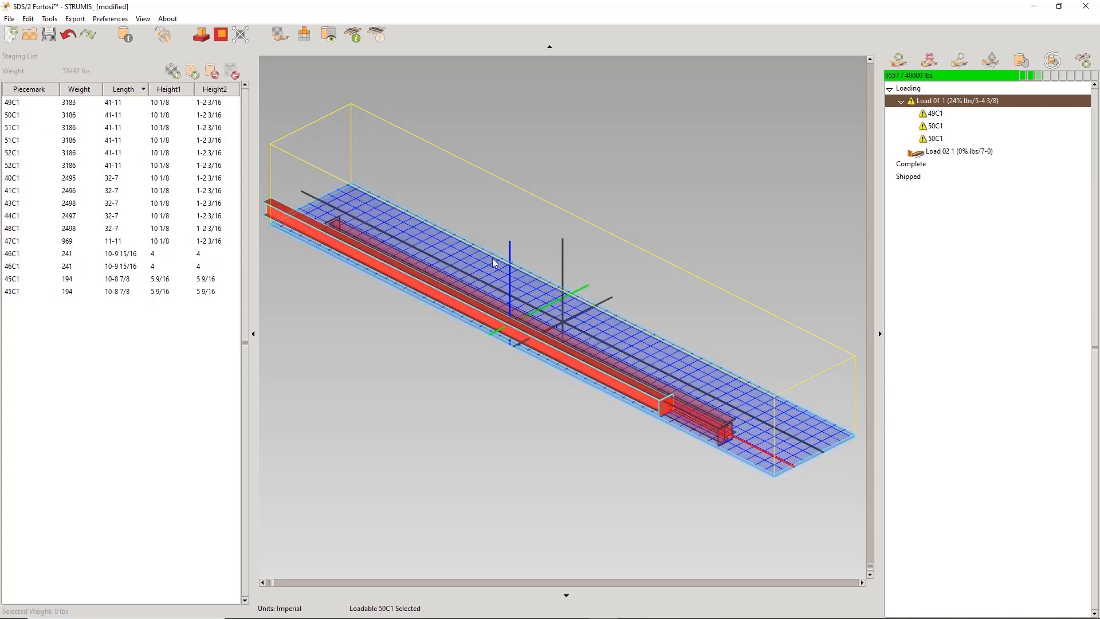
left_click_drag(603, 377, 679, 394)
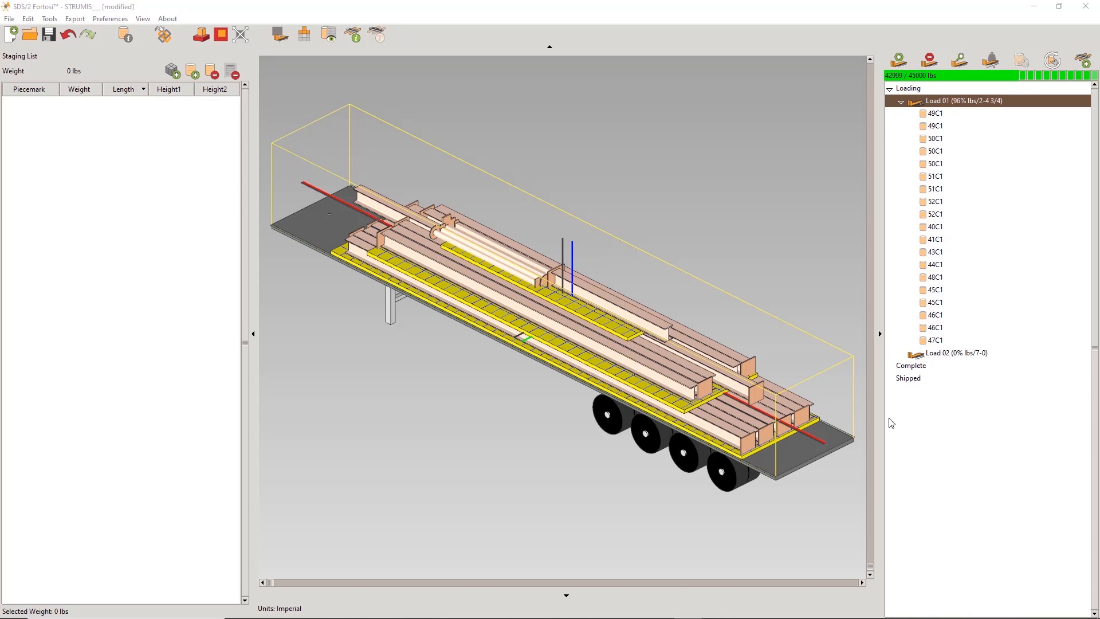
Return to the model view and change the SDS2_Fortosi:Kind filter to Beam and Brace.
left_click(849, 318)
key("Tab")
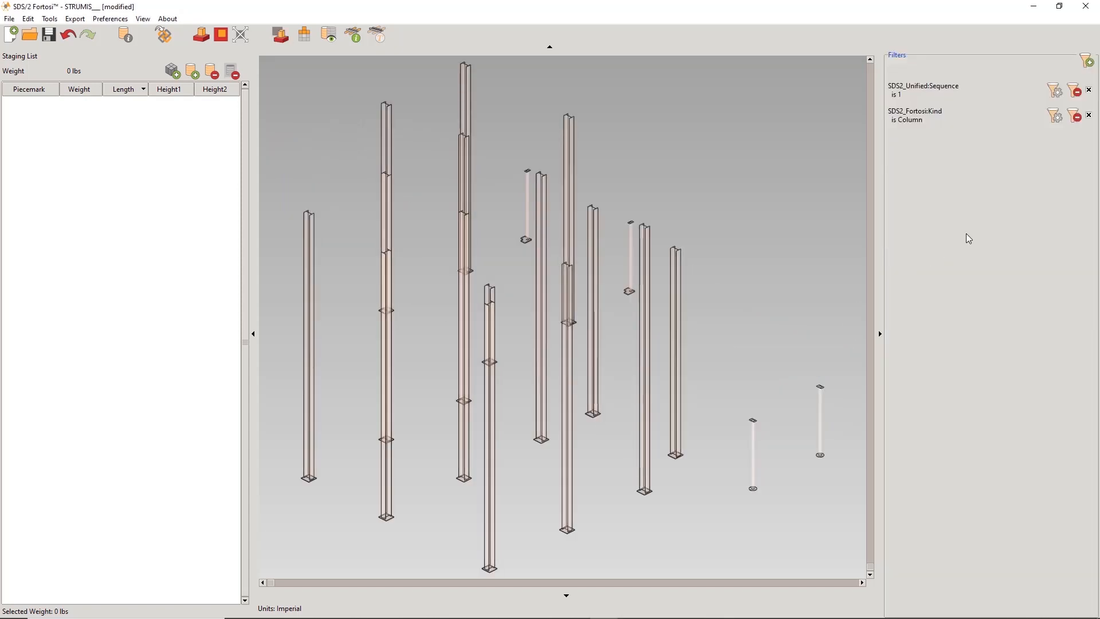
left_click(1090, 116)
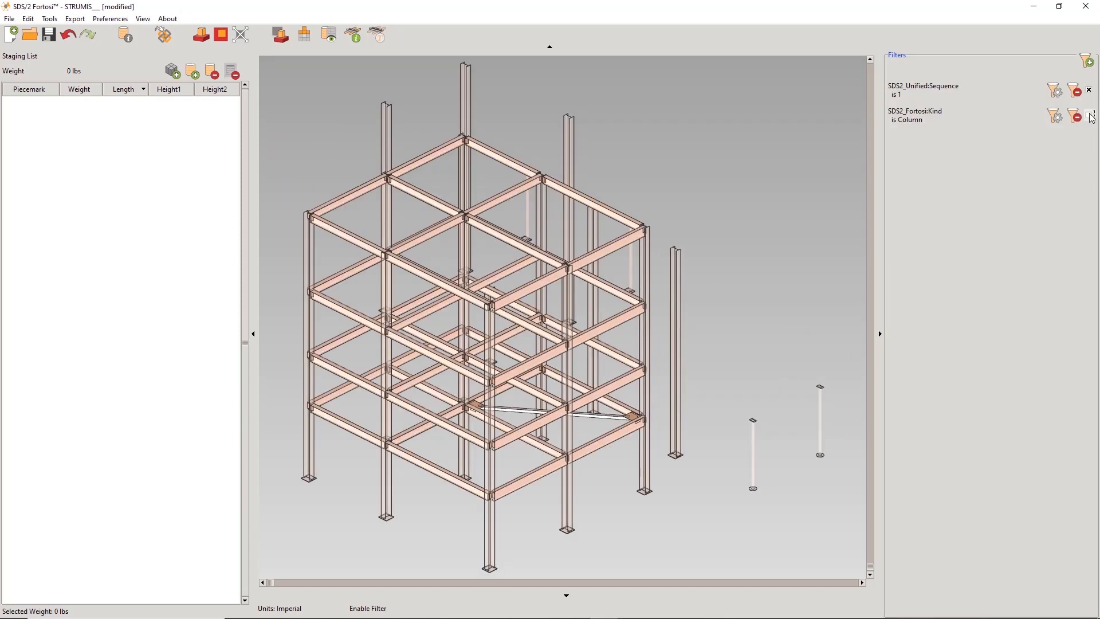
left_click(1055, 117)
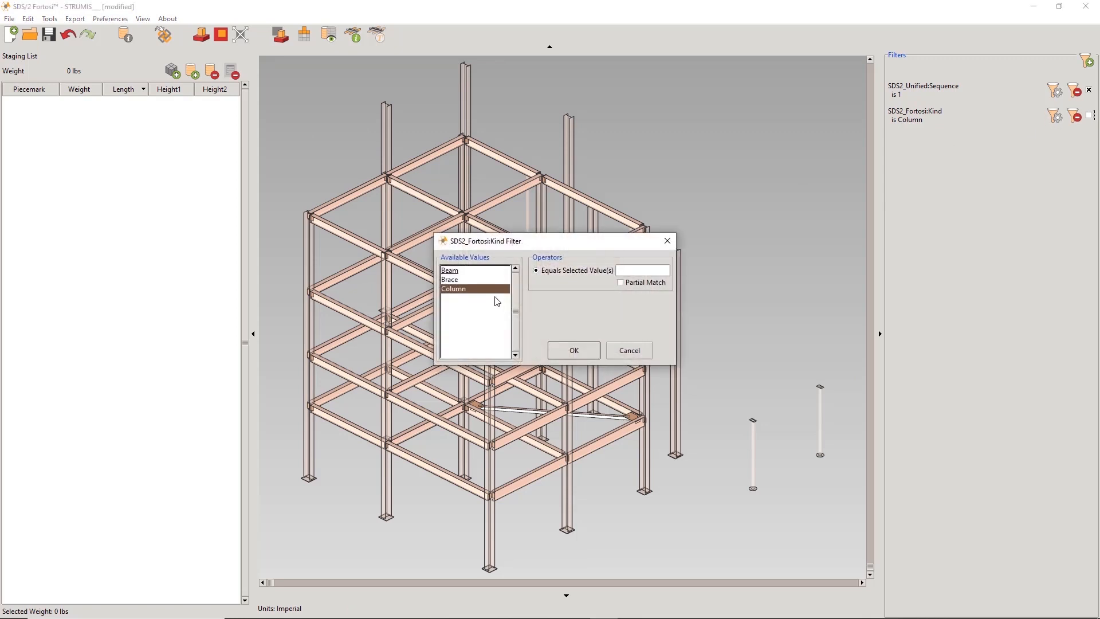
left_click(461, 280)
left_click(462, 271, "ctrl")
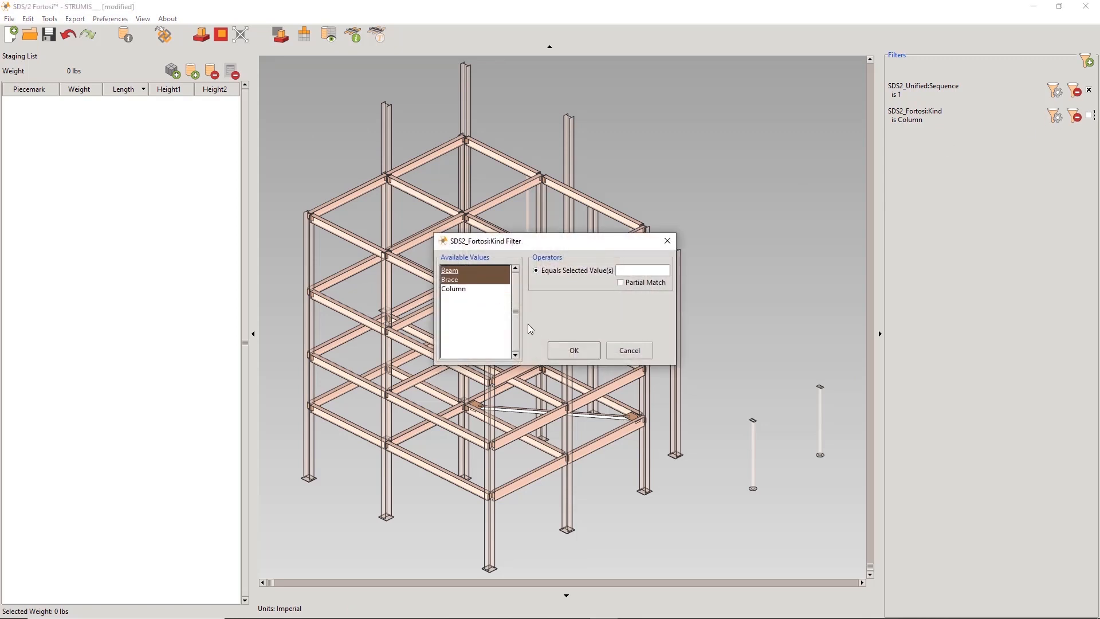
left_click(570, 352)
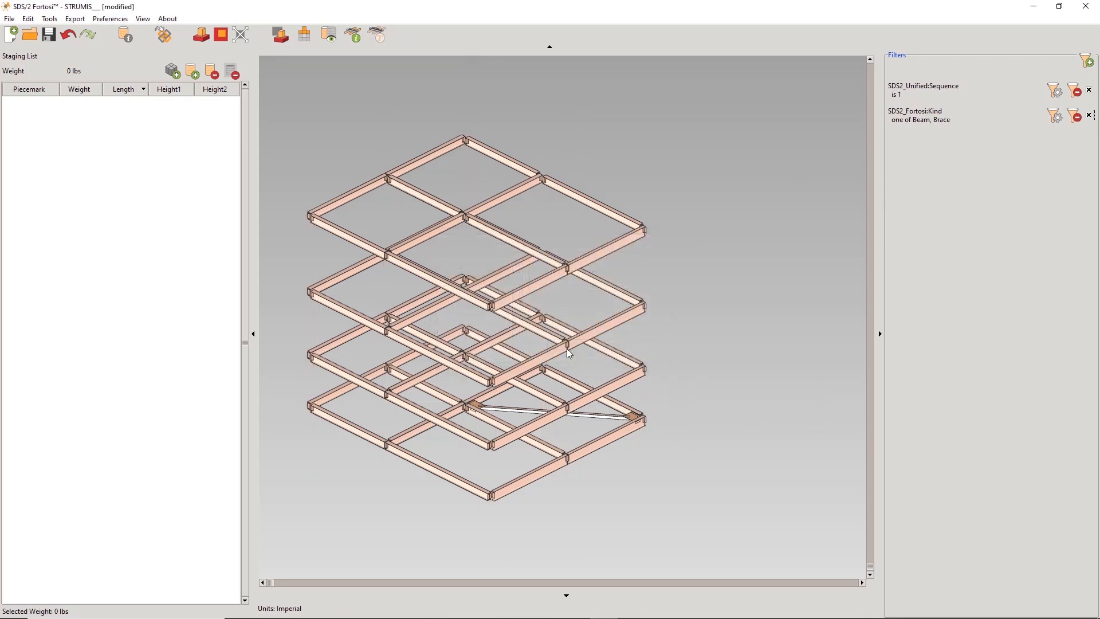
Select all the filtered Sequence 1 beams and braces and add them to the staging list.
left_click_drag(704, 505, 291, 115)
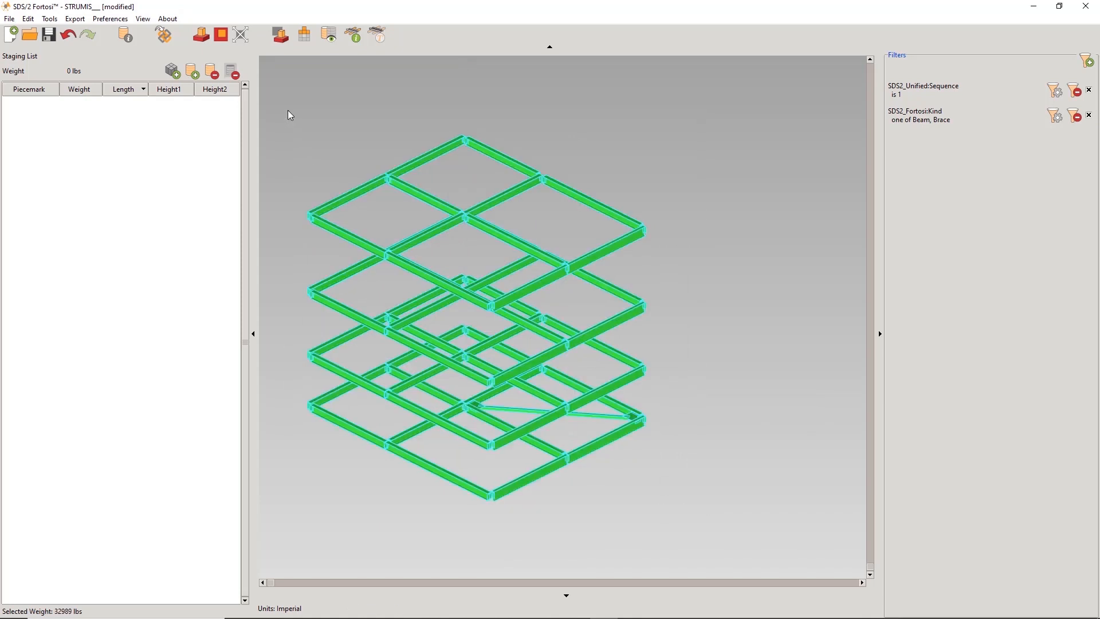
right_click(639, 103)
left_click(657, 112)
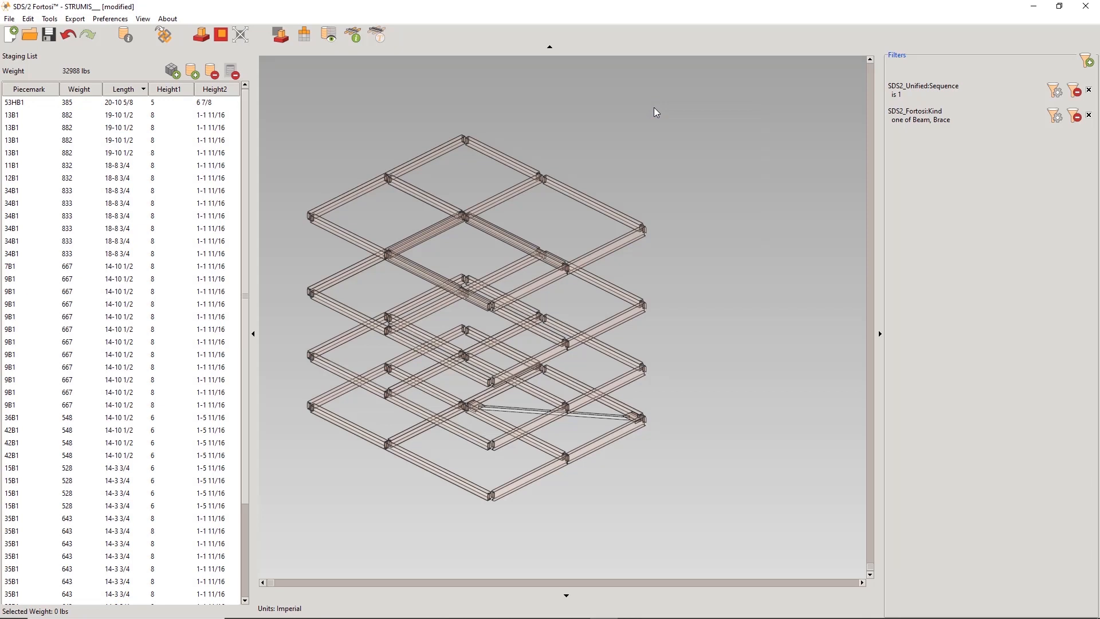
Switch to the trailer loading view, load the staged beams and braces onto Load 02, and display Load 01 again.
key("Tab")
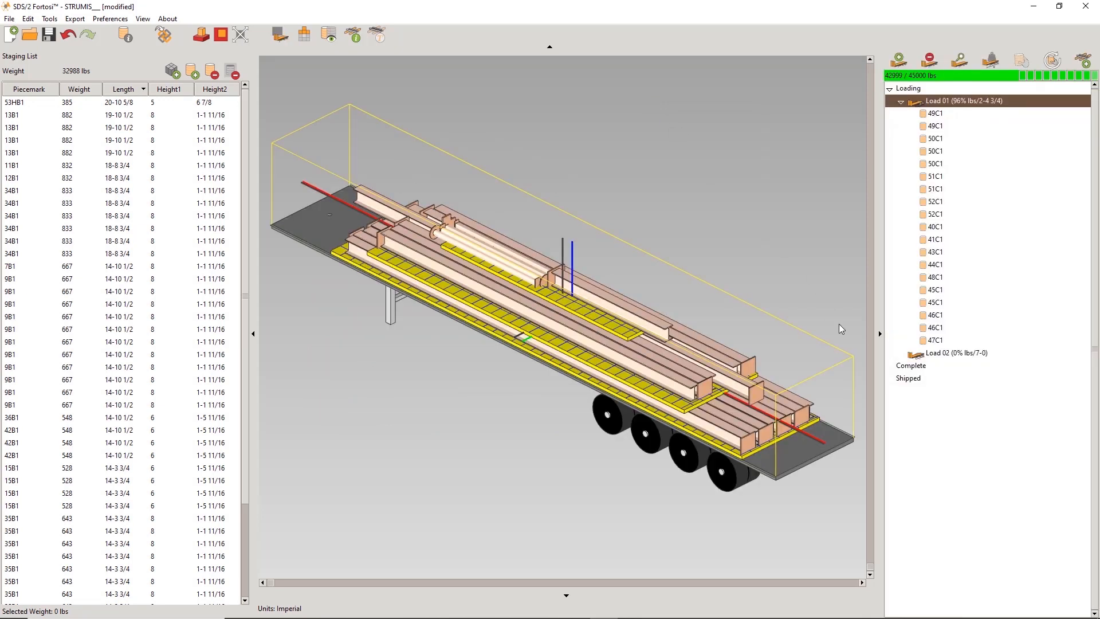
left_click(954, 358)
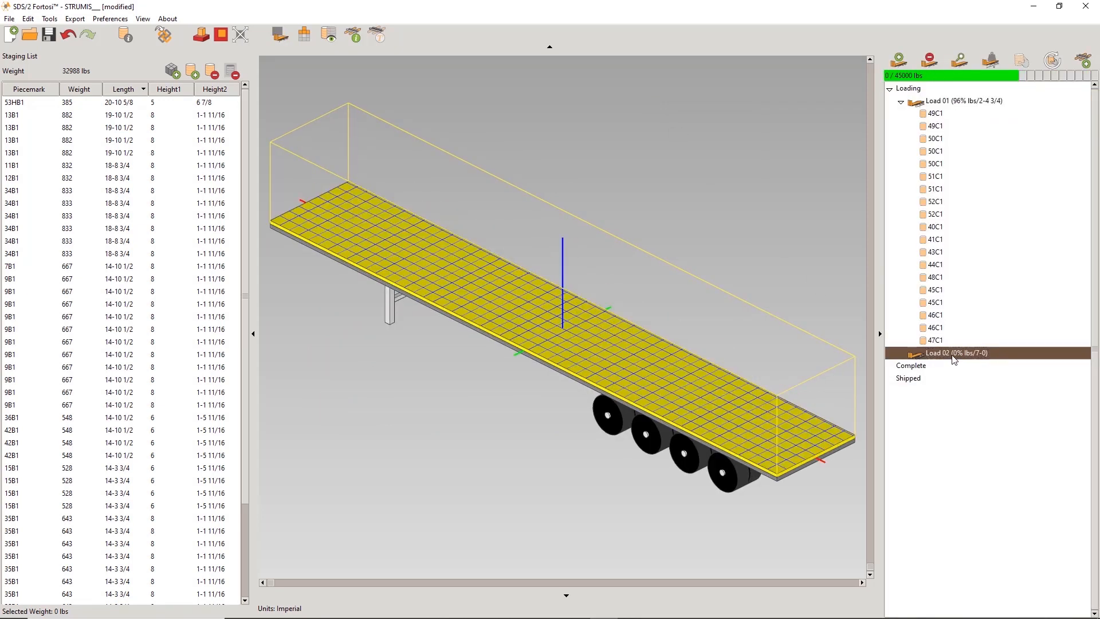
left_click(814, 118)
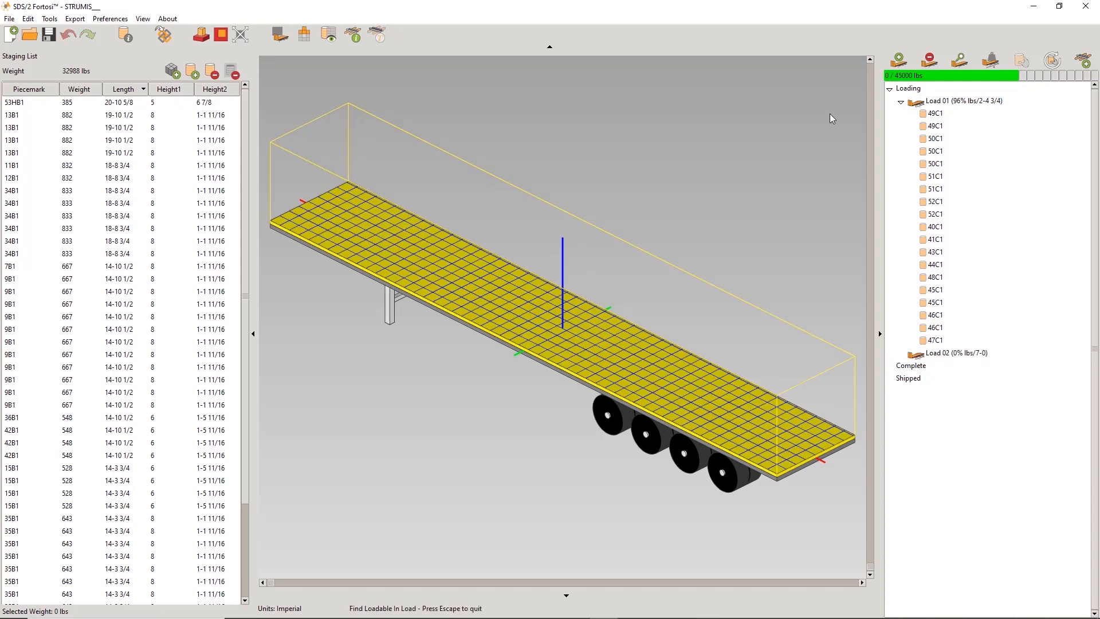
left_click(1053, 61)
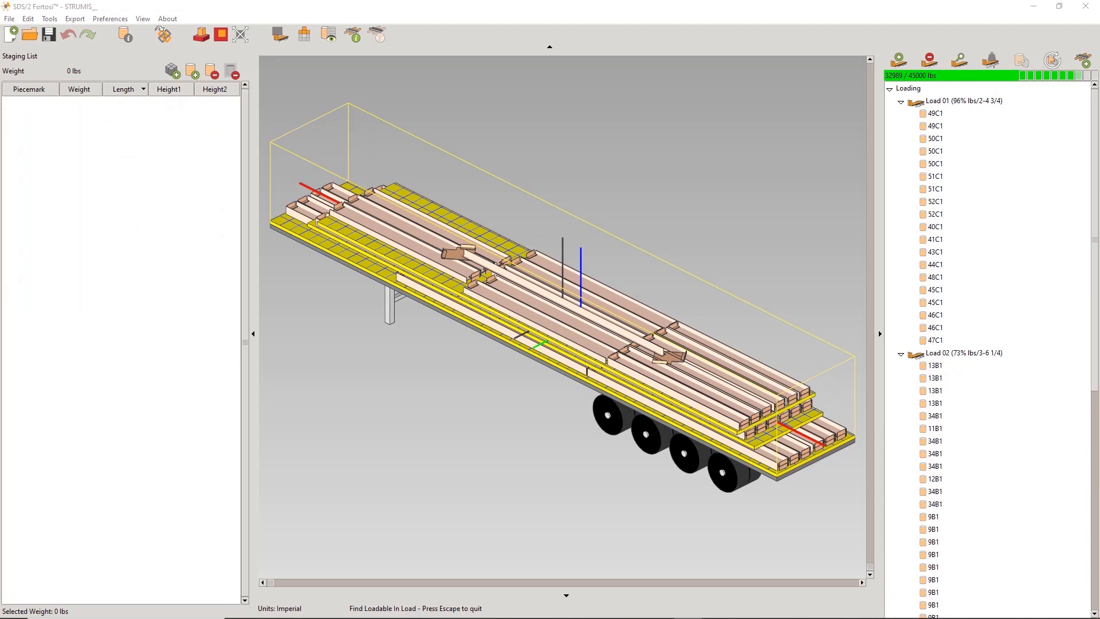
left_click(950, 103)
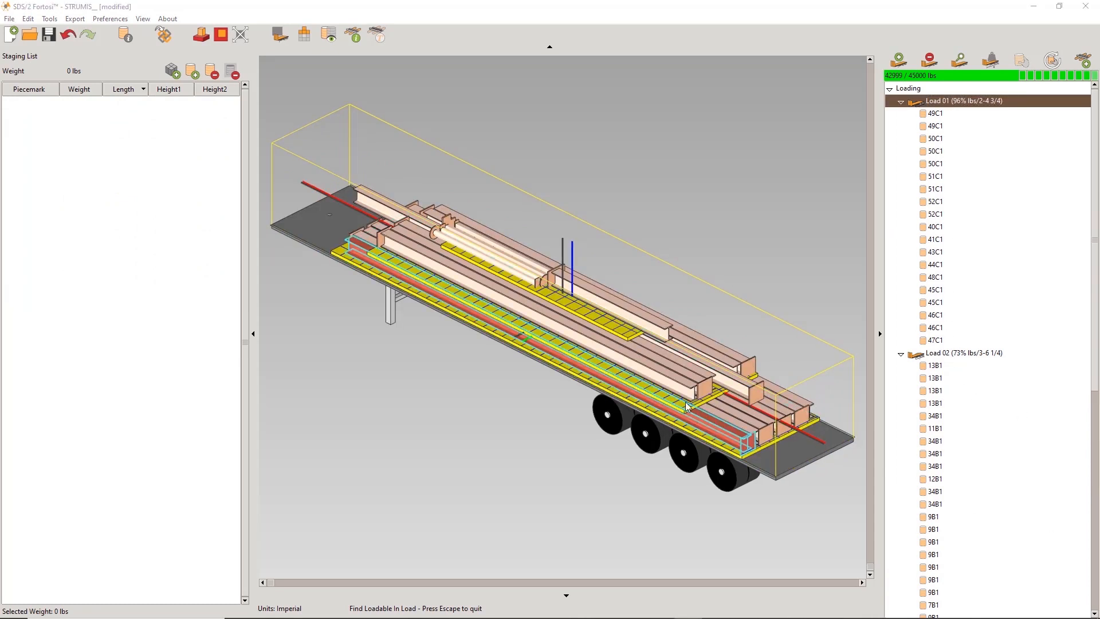
Set both Load 01 and Load 02 to Complete in the loading list.
right_click(962, 103)
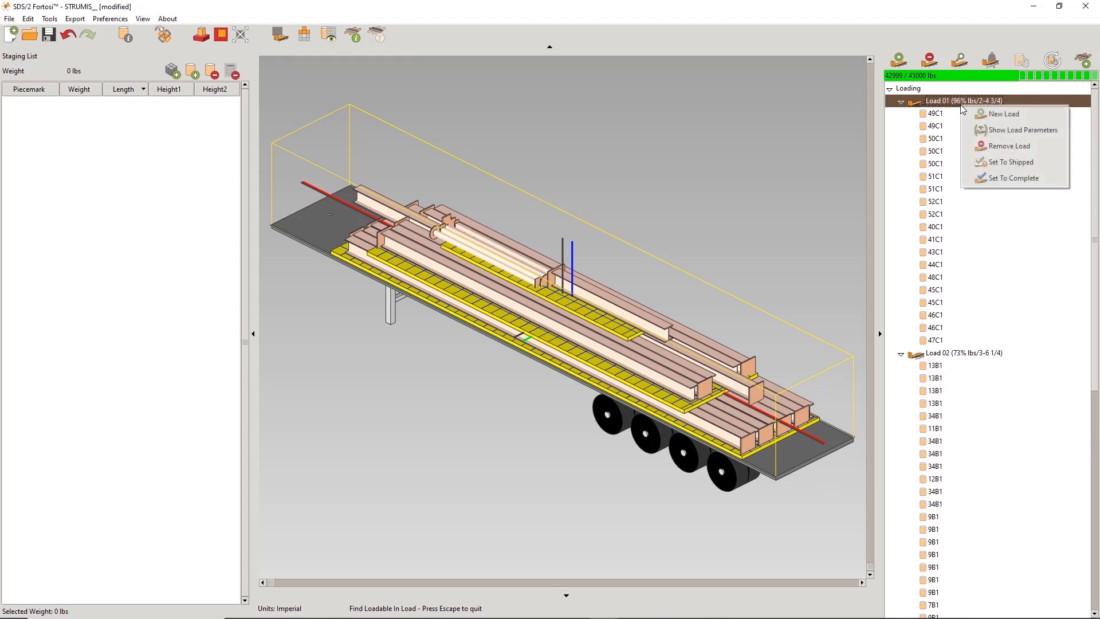
left_click(1000, 178)
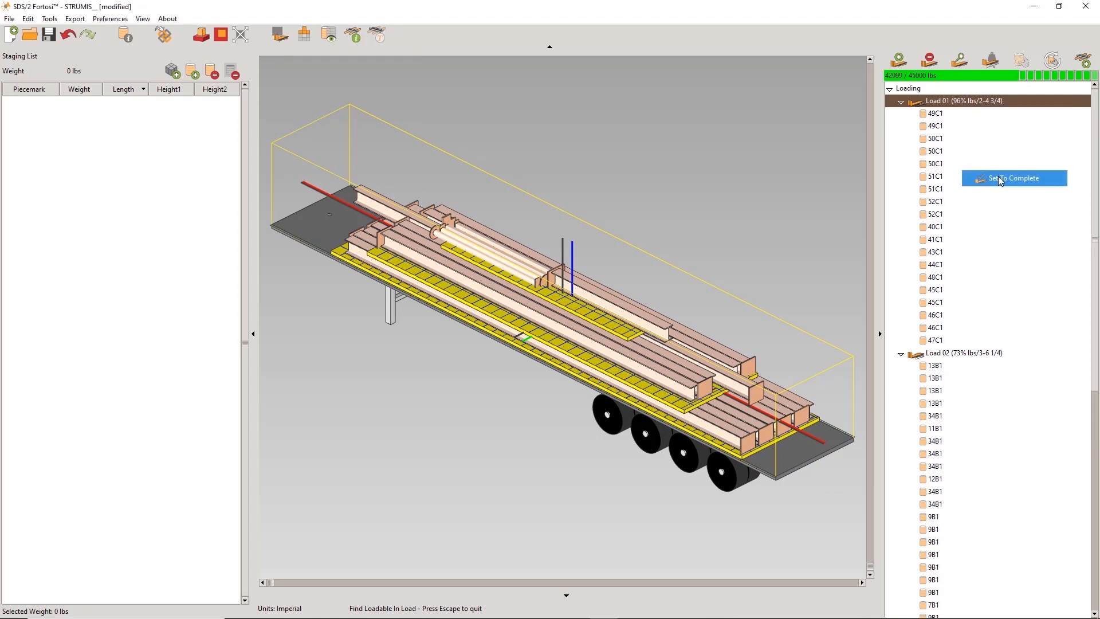
right_click(962, 104)
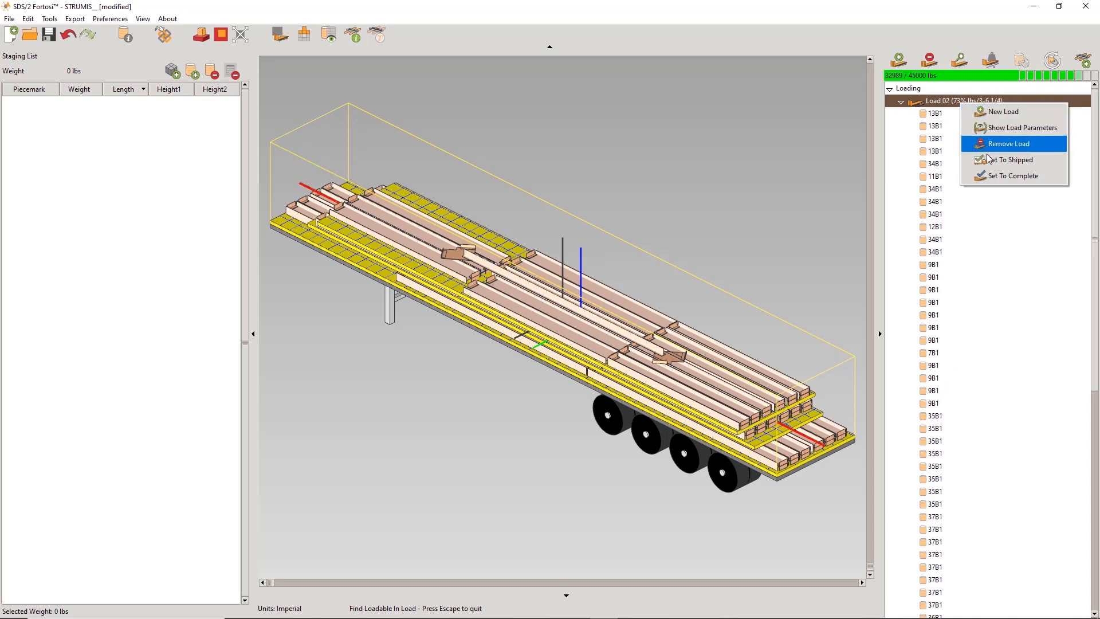
left_click(997, 176)
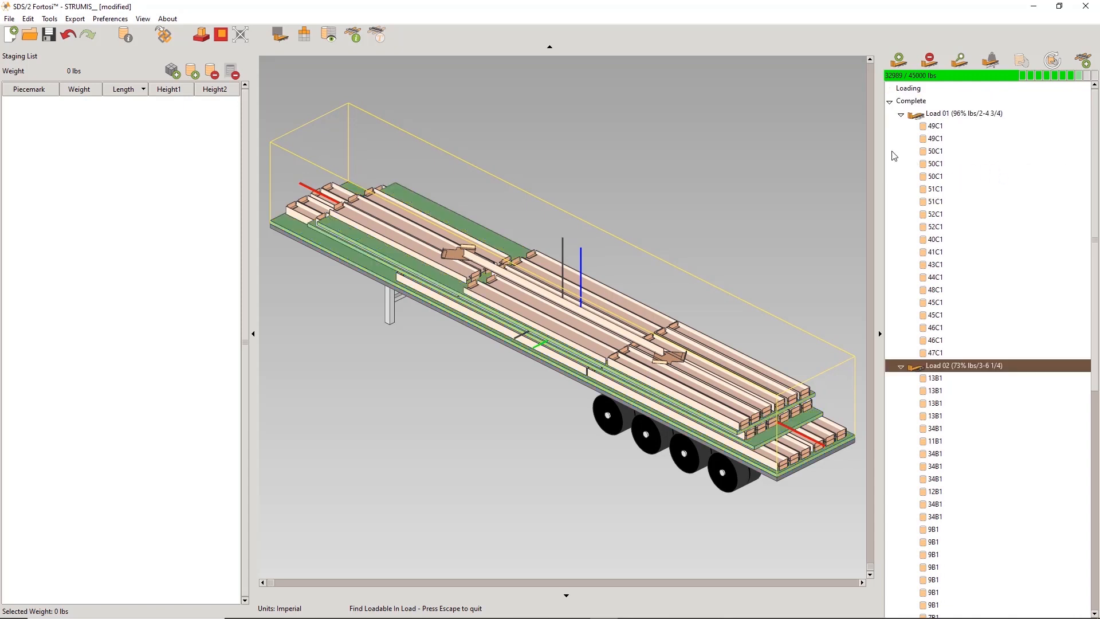
Export the completed trailers in StruMIS format as SDS2_Fortosi_2020-StruMIS.csv in the Desktop Fortosi_Export folder.
left_click(75, 19)
mouse_move(105, 100)
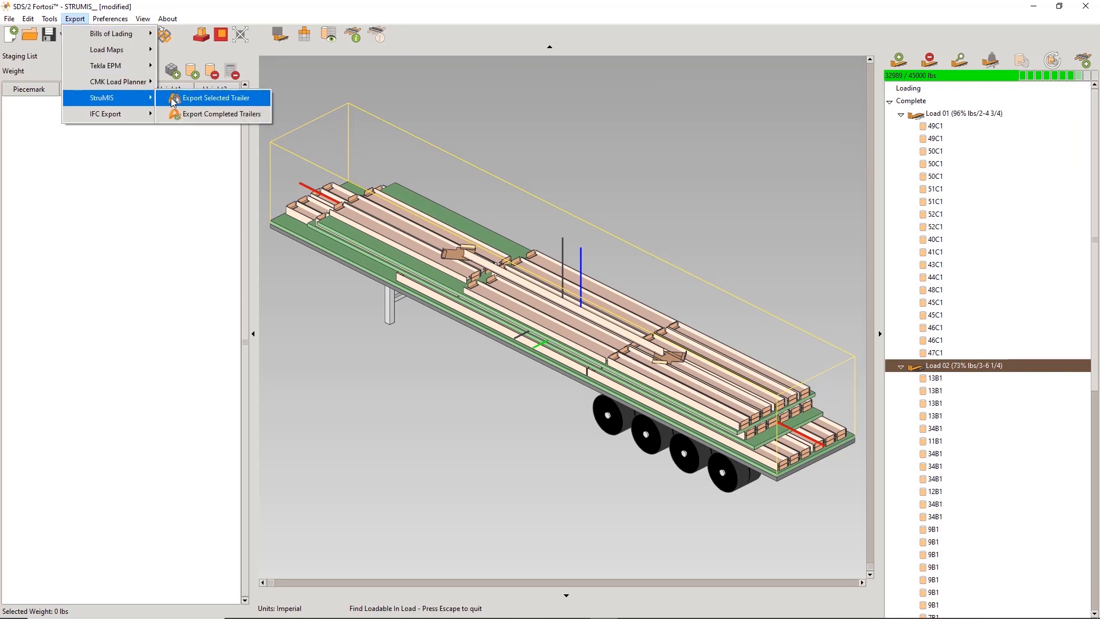
left_click(218, 114)
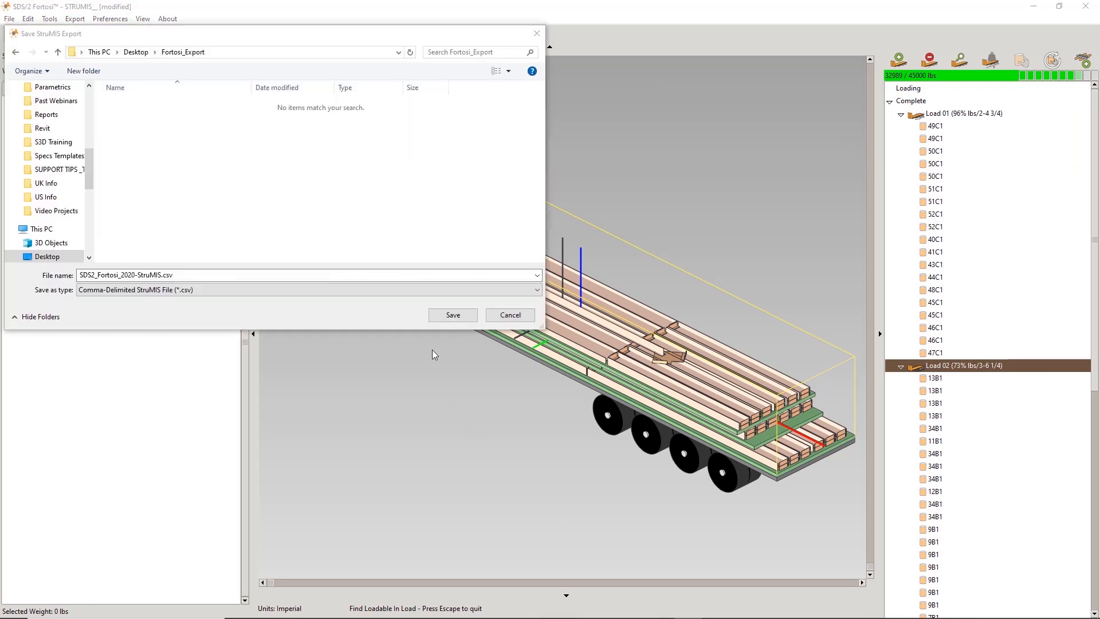
left_click(452, 315)
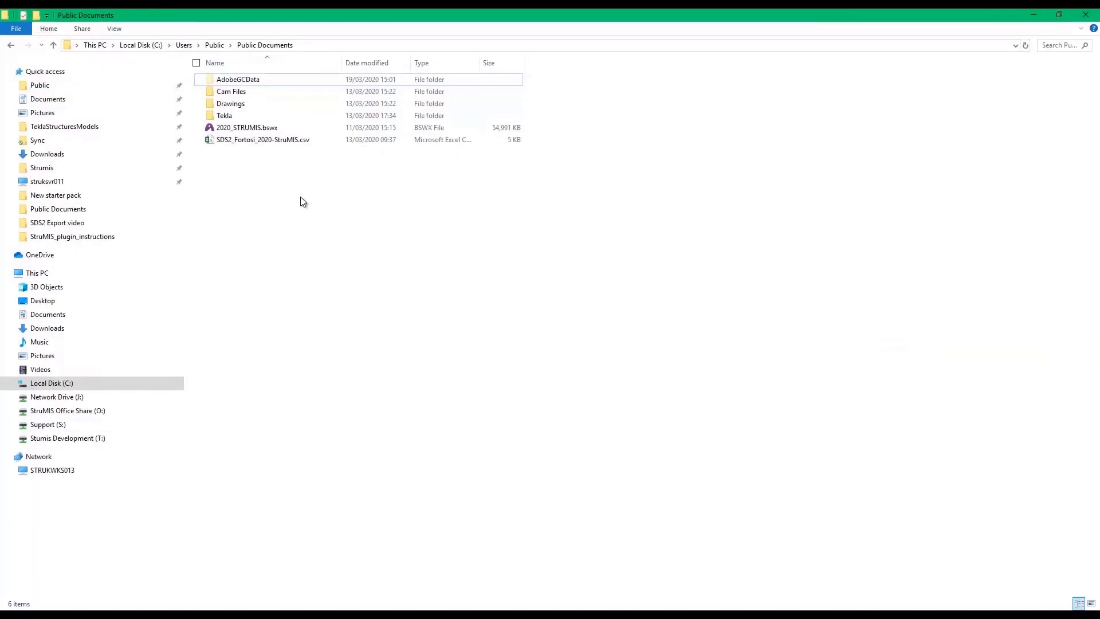
Switch to StruM.I.S, reapply the SDS2 contract work order filter and reload the Painting Inspection assemblies.
left_click(1032, 16)
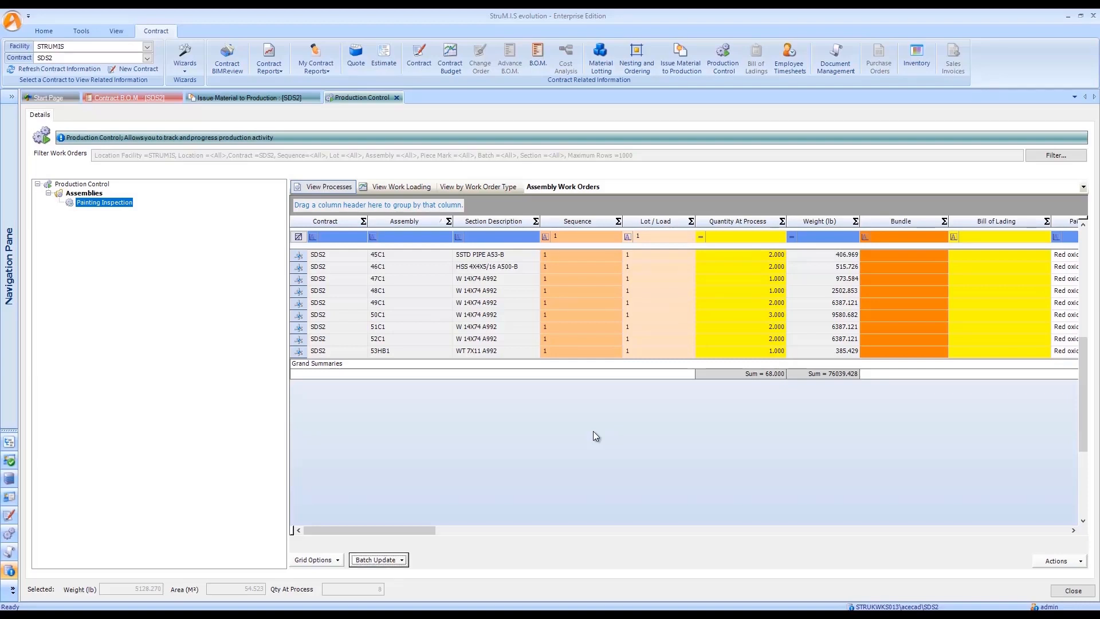
left_click(1052, 159)
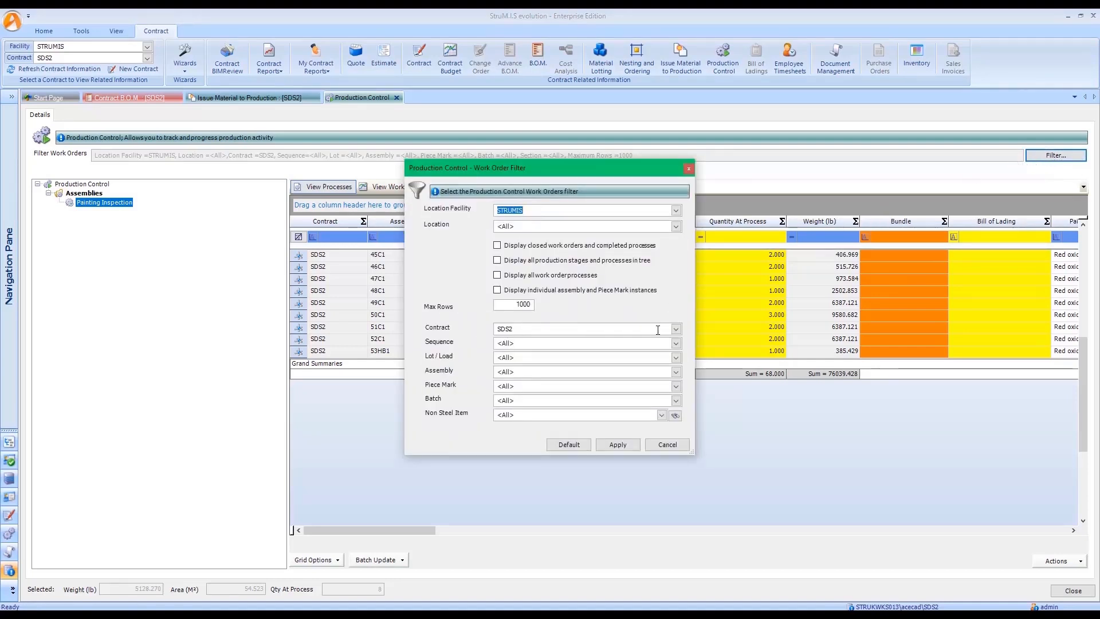
left_click(624, 445)
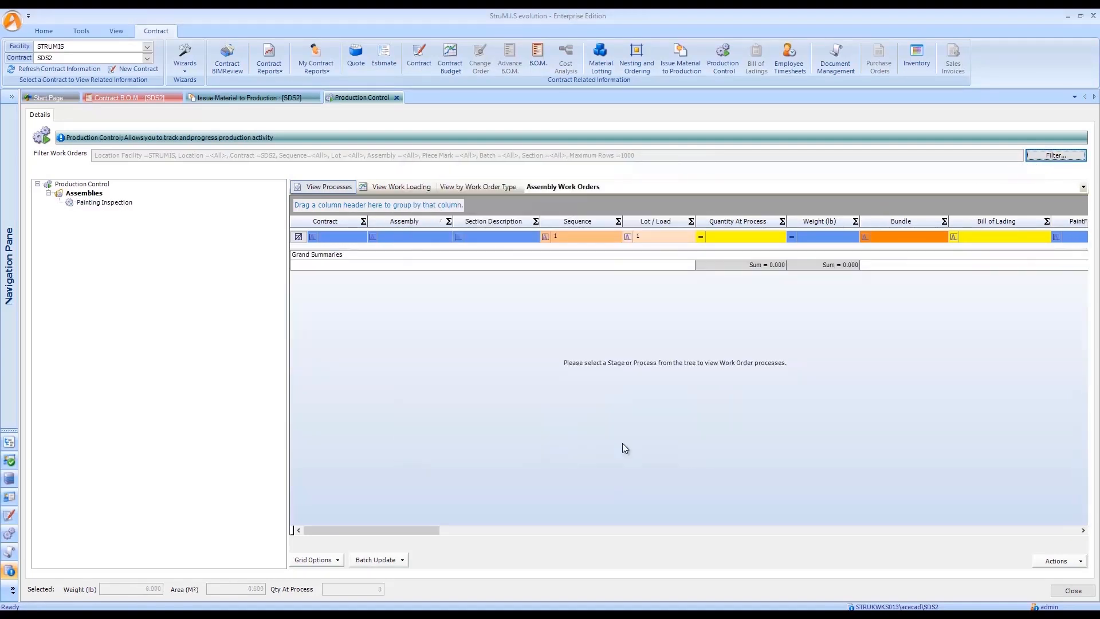
left_click(128, 204)
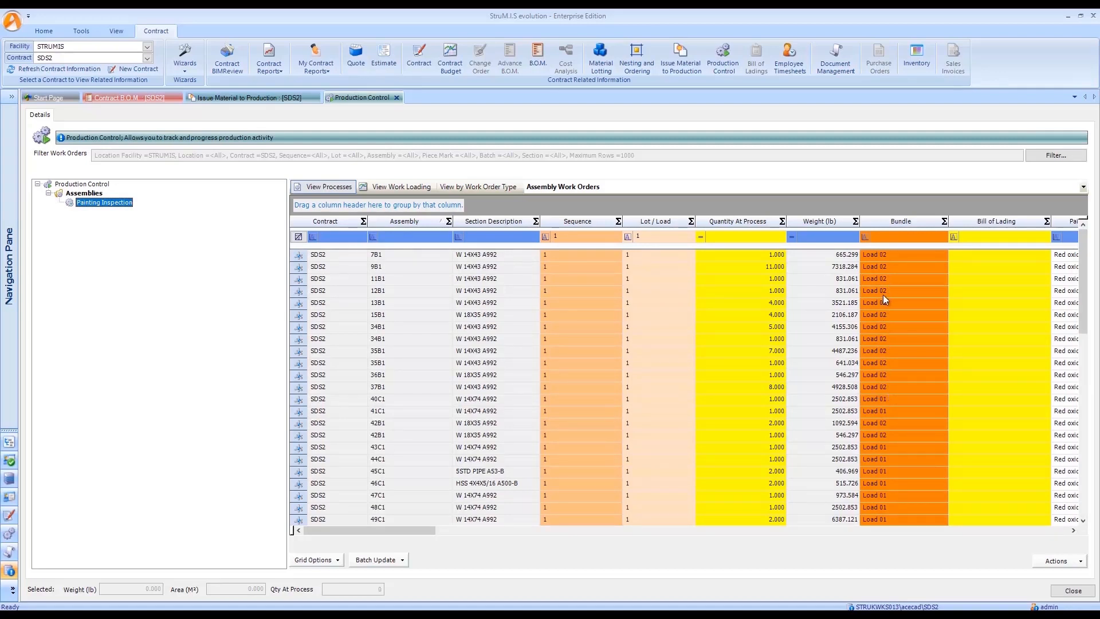
Sort the assembly work orders by Bundle and examine which assemblies are assigned to Load 01.
left_click(898, 373)
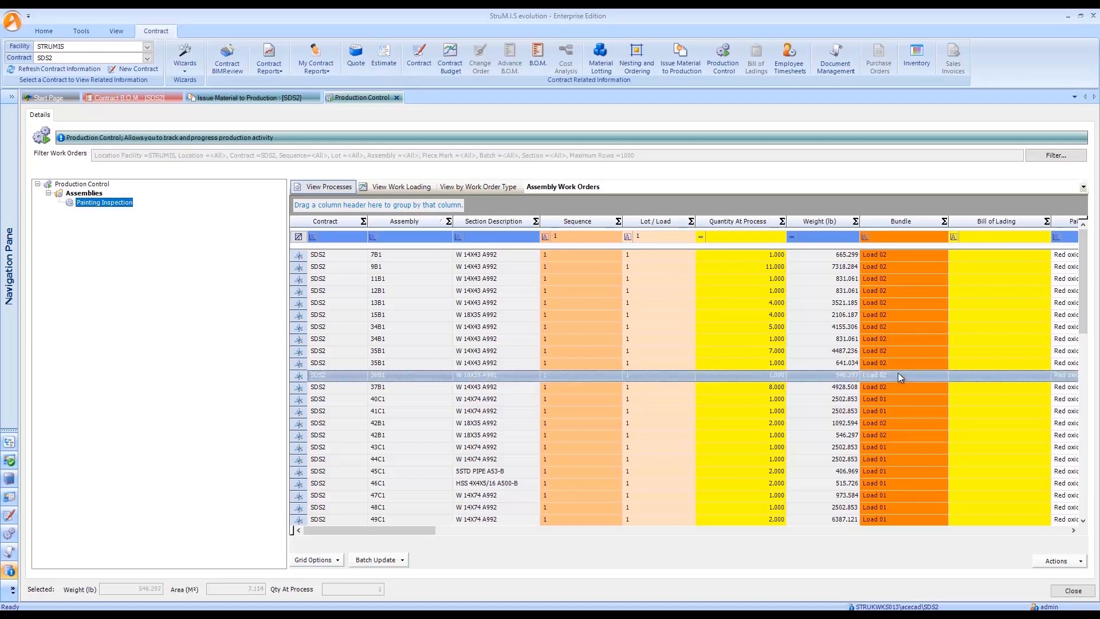
left_click(906, 222)
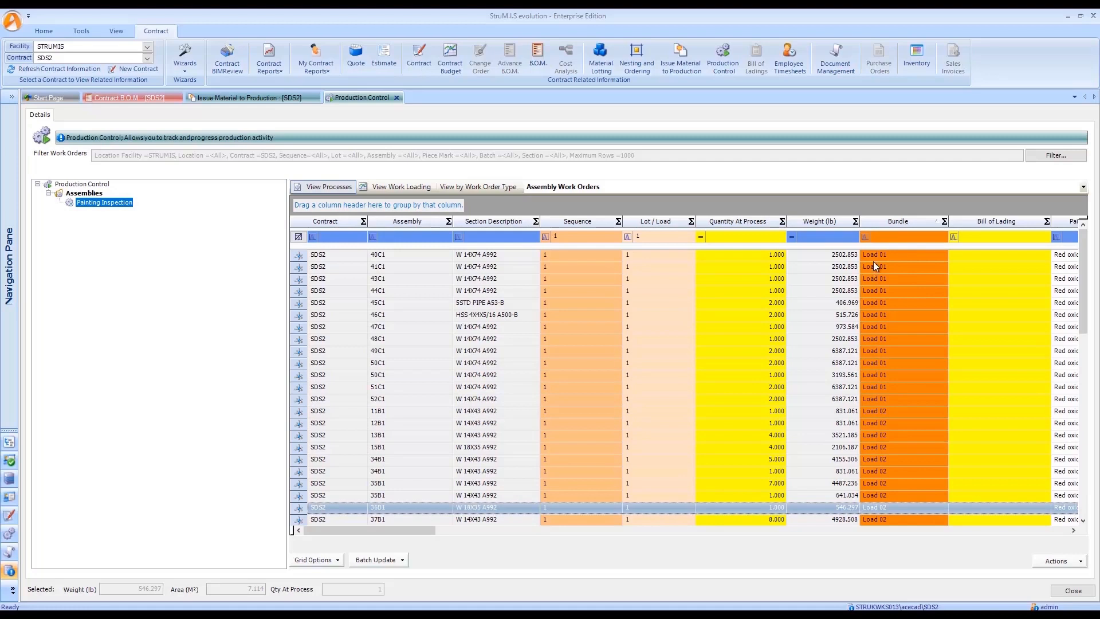
left_click_drag(879, 256, 886, 397)
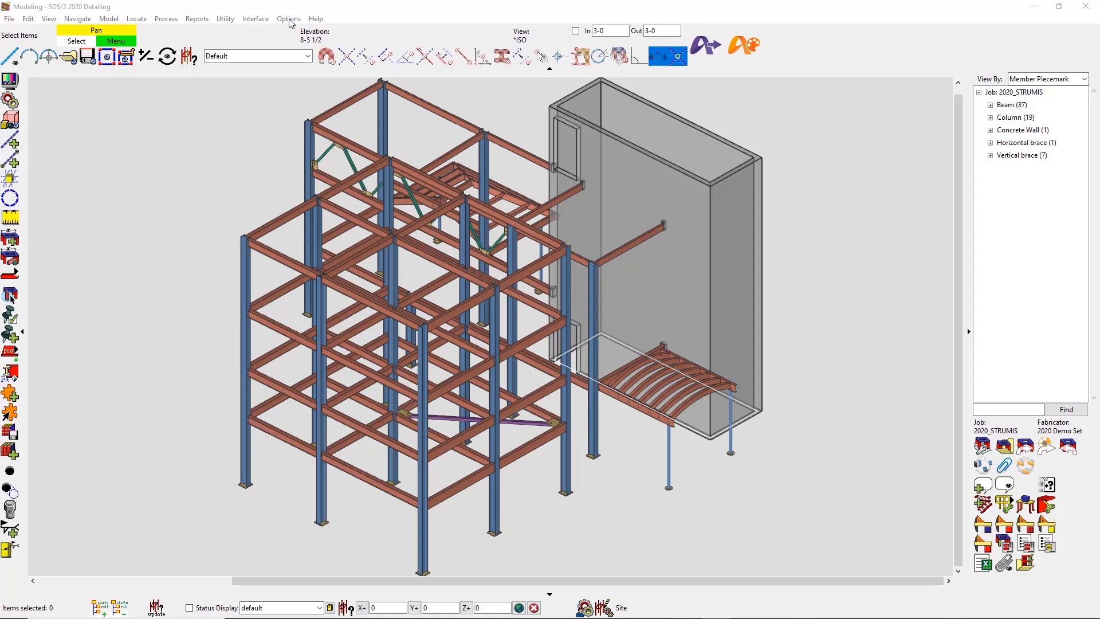
Switch to SDS/2 Modeling and configure the STRUMIS Settings plugin with server VOYAGER\ACECAD, database SDS2 and contract SDS2.
left_click(290, 20)
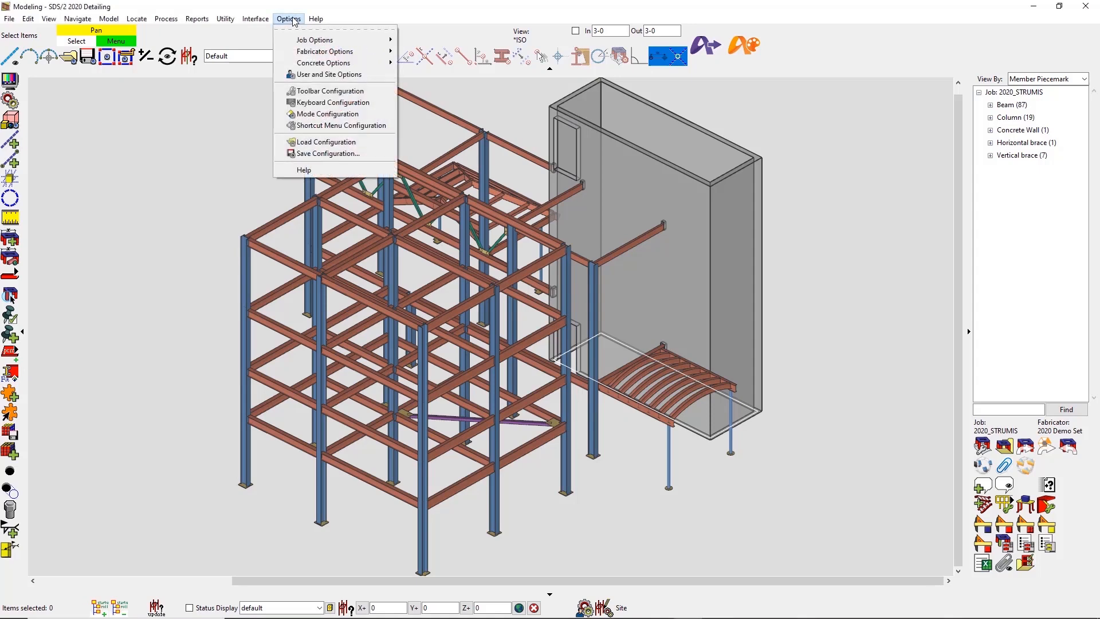
mouse_move(293, 40)
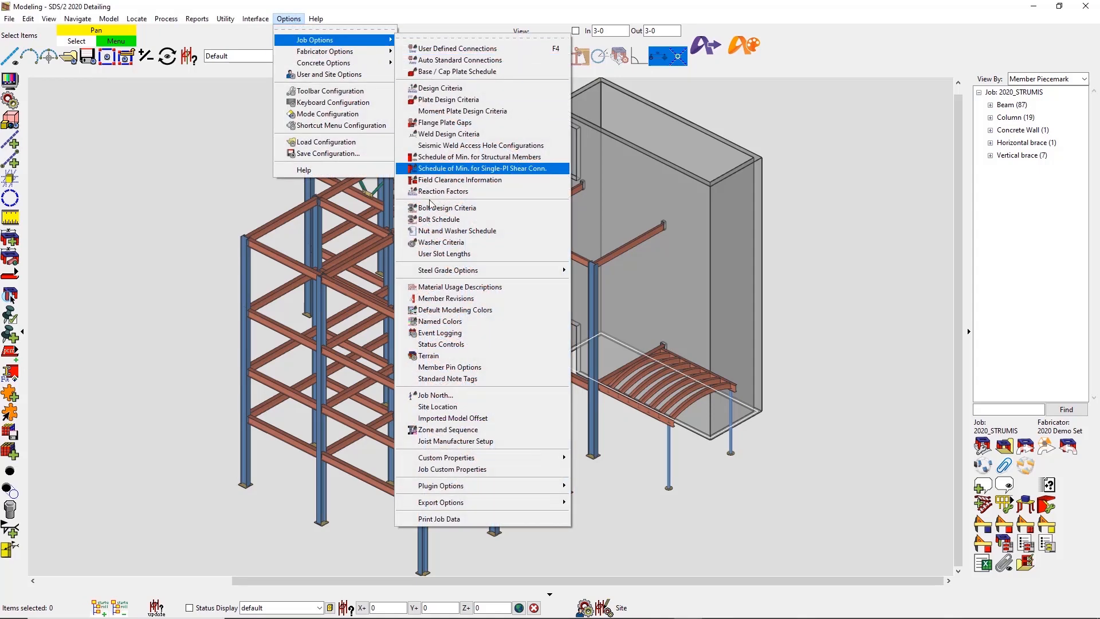
mouse_move(442, 486)
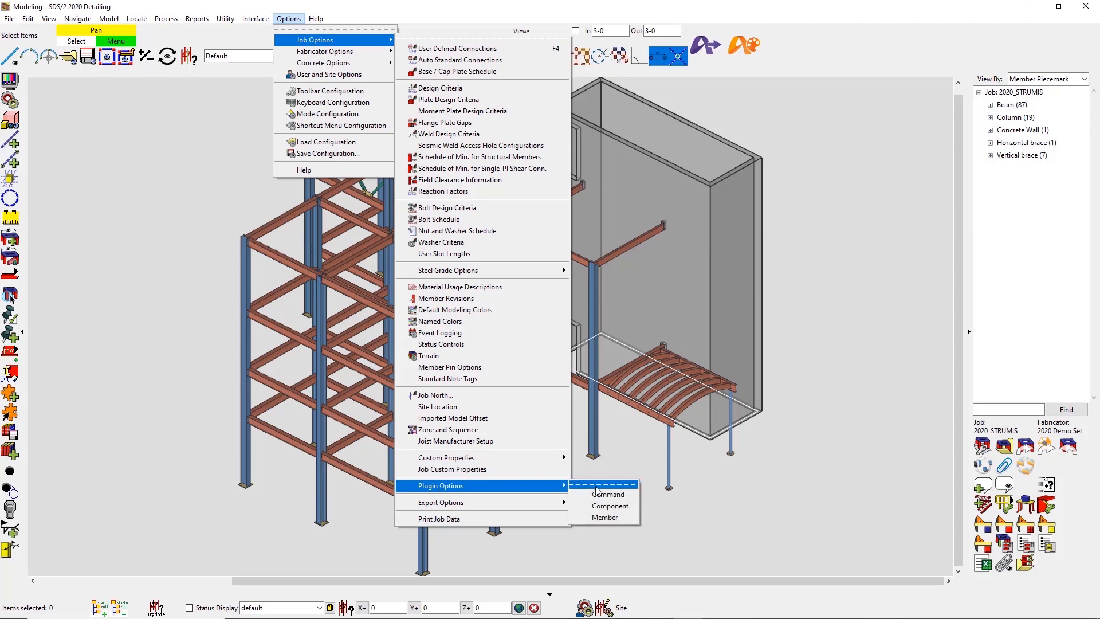
left_click(621, 498)
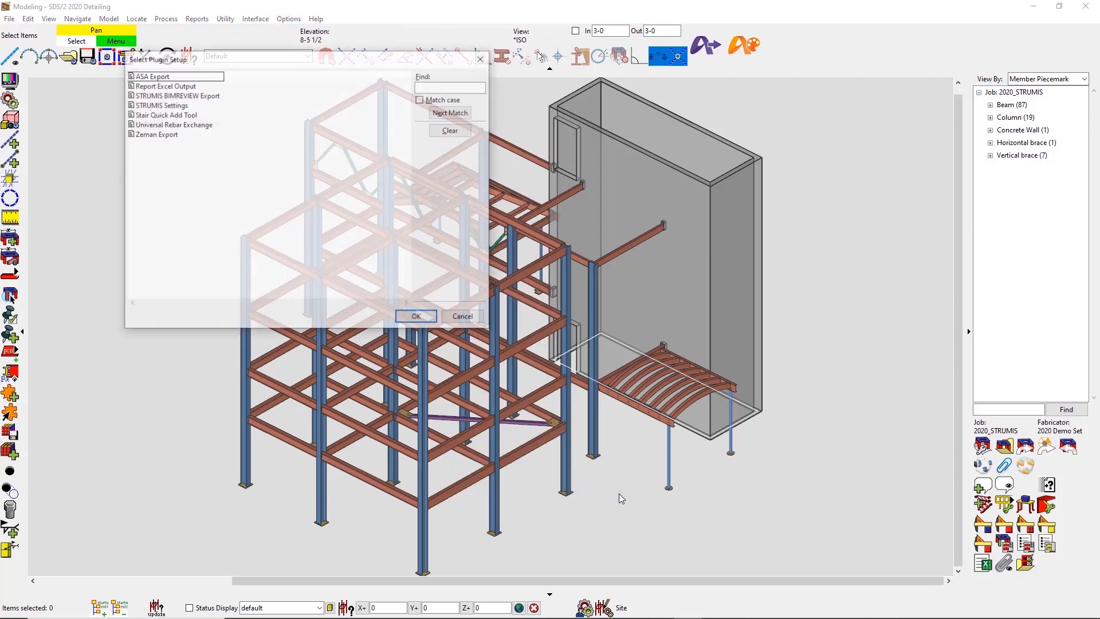
double_click(160, 105)
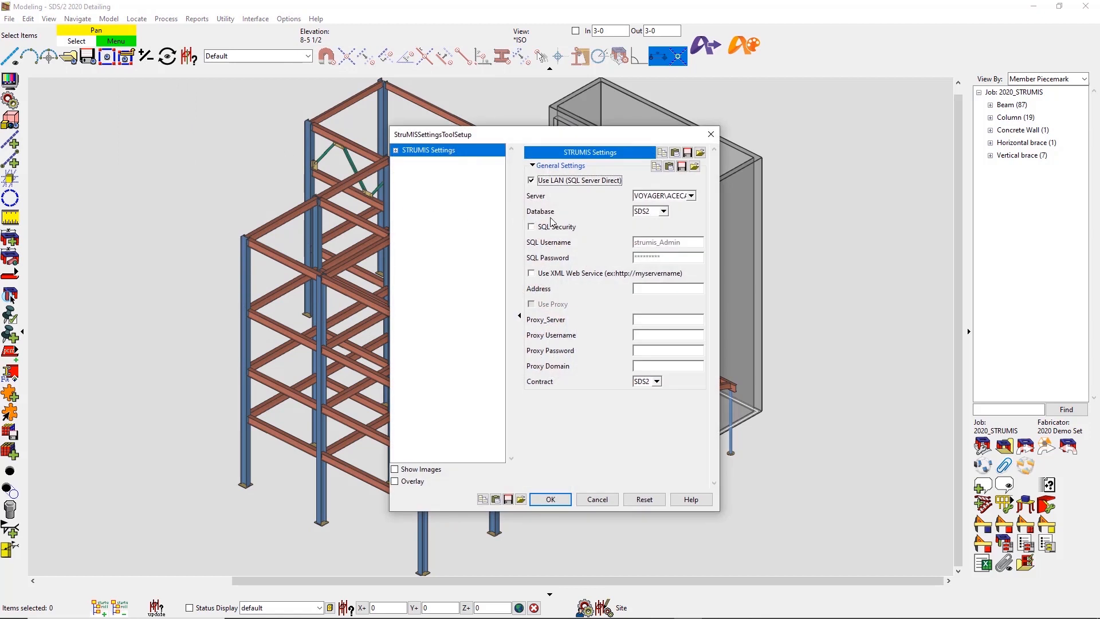
left_click(691, 196)
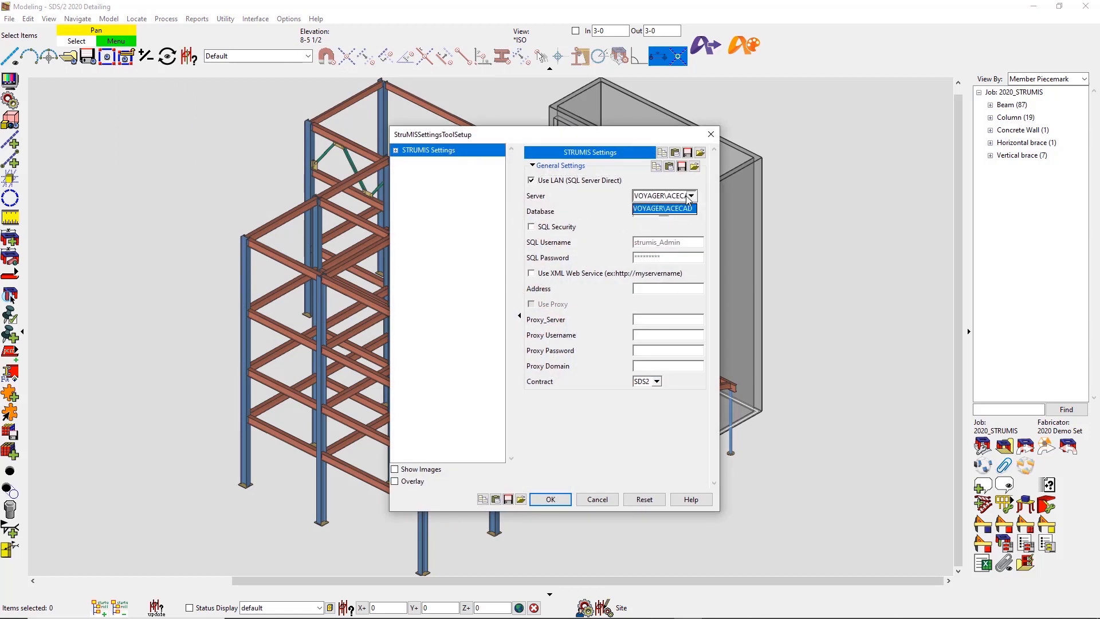
left_click(682, 208)
left_click(663, 211)
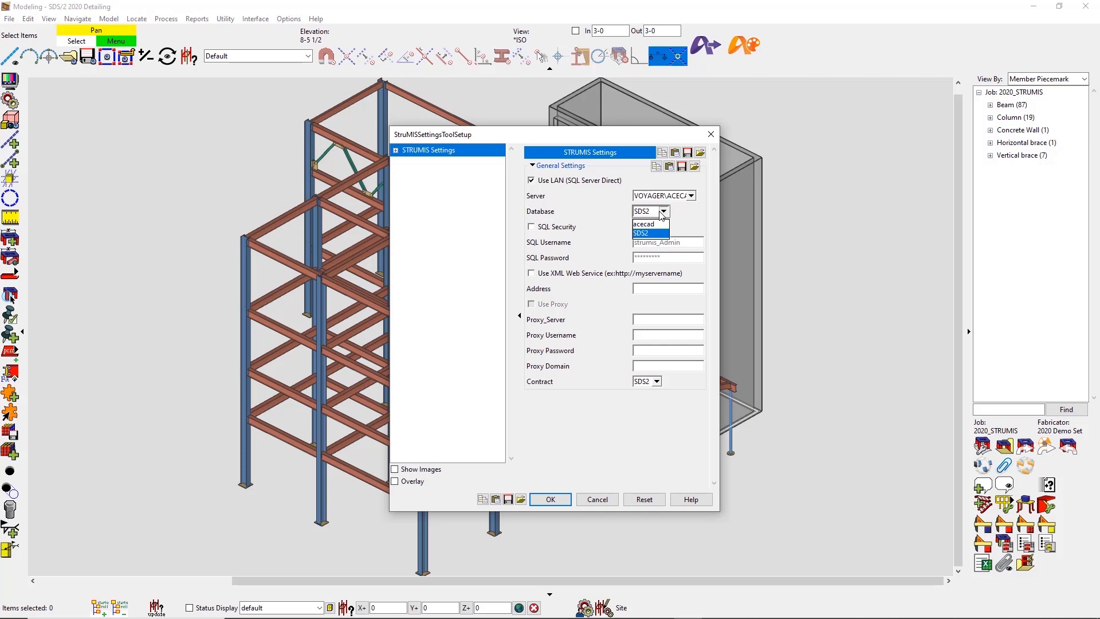
left_click(662, 212)
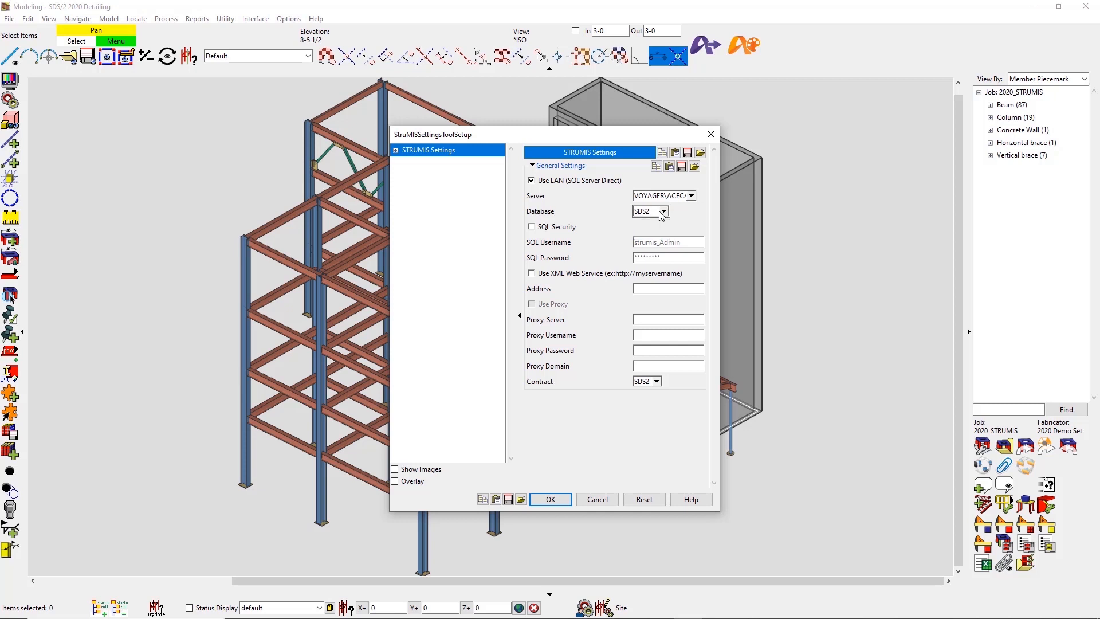
left_click(651, 384)
left_click(649, 394)
left_click(551, 500)
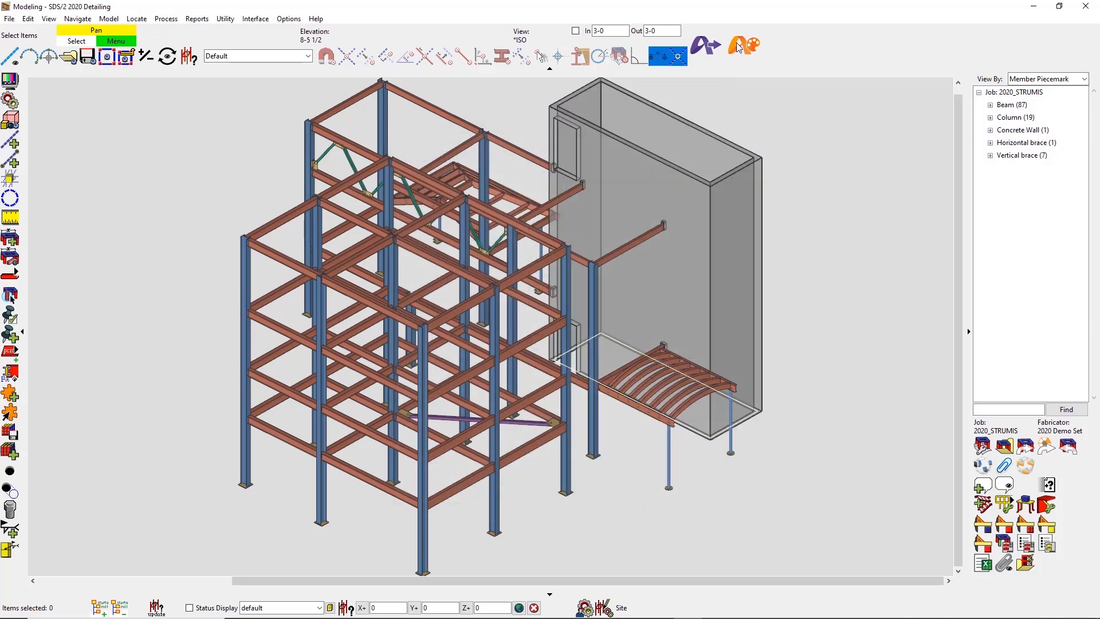
Start STRUMIS Color by Attribute and color the model members by Sequence.
left_click(750, 48)
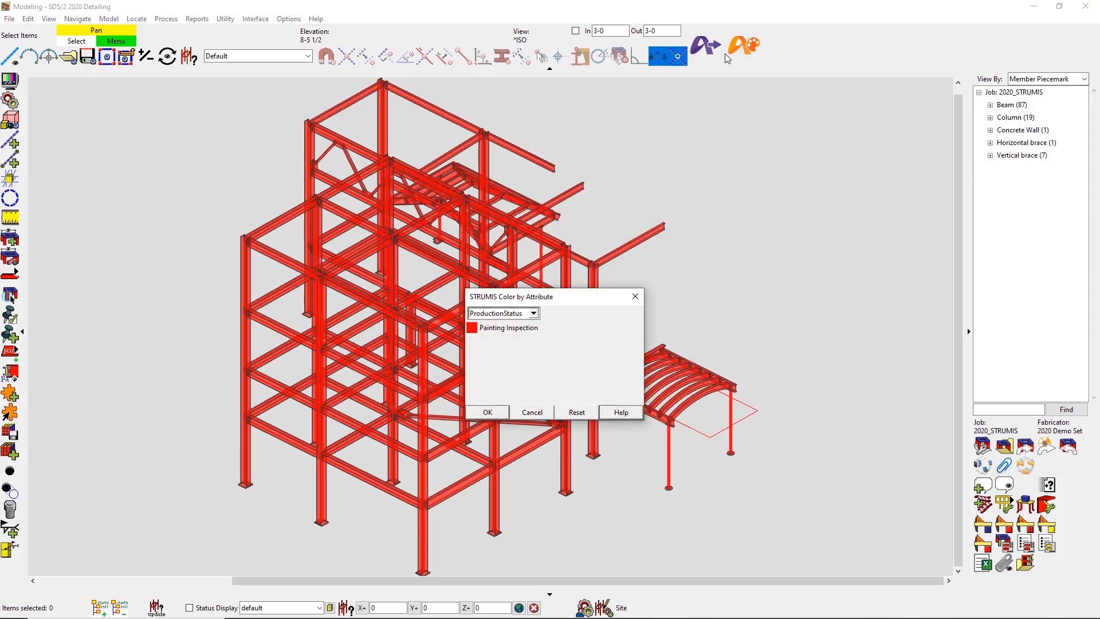
left_click_drag(558, 298, 772, 201)
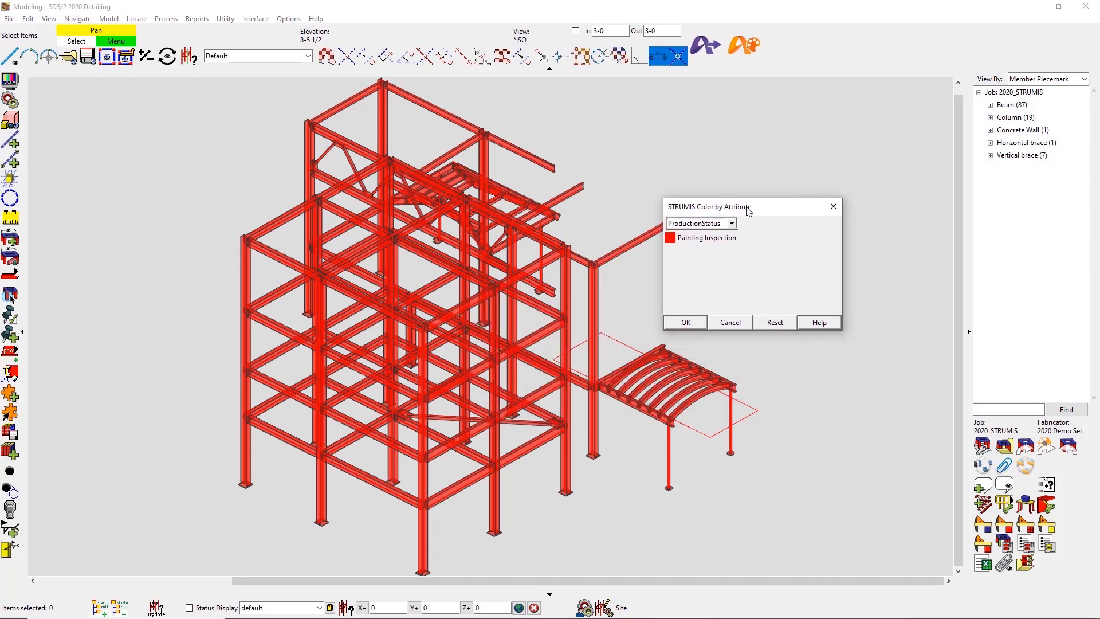
left_click(732, 223)
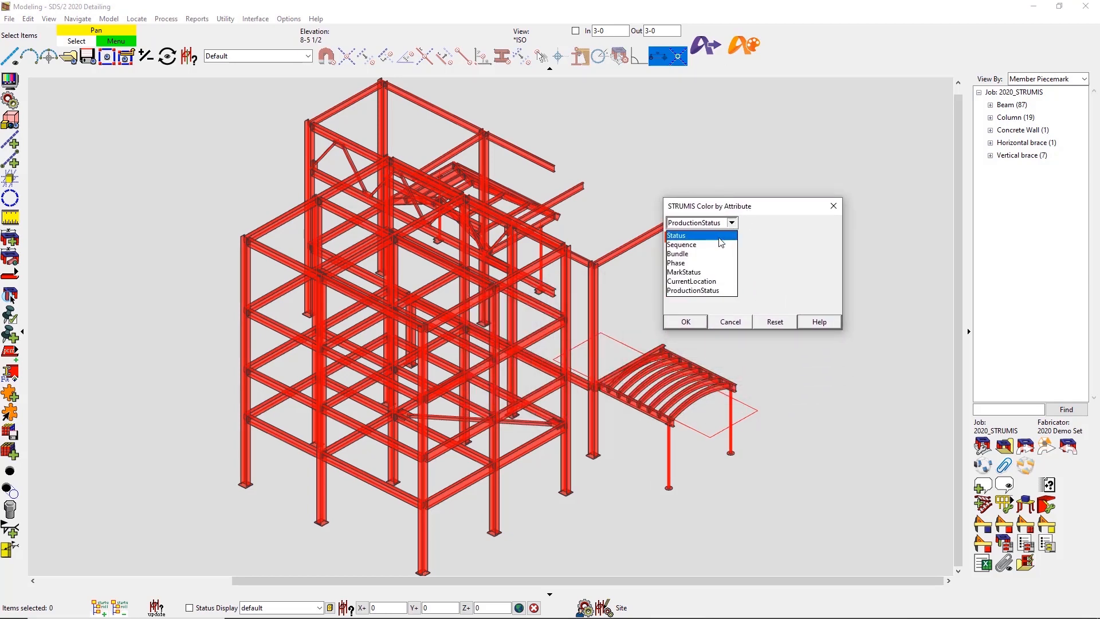
left_click(718, 245)
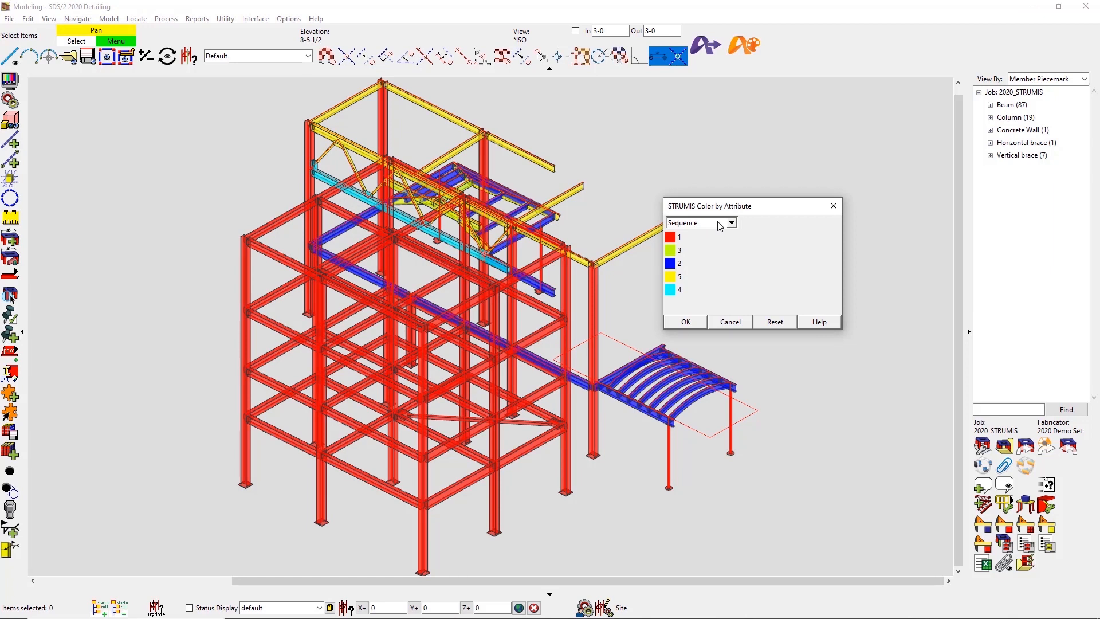
Change the STRUMIS model coloring attribute to Bundle to distinguish the trailer loads.
left_click(731, 223)
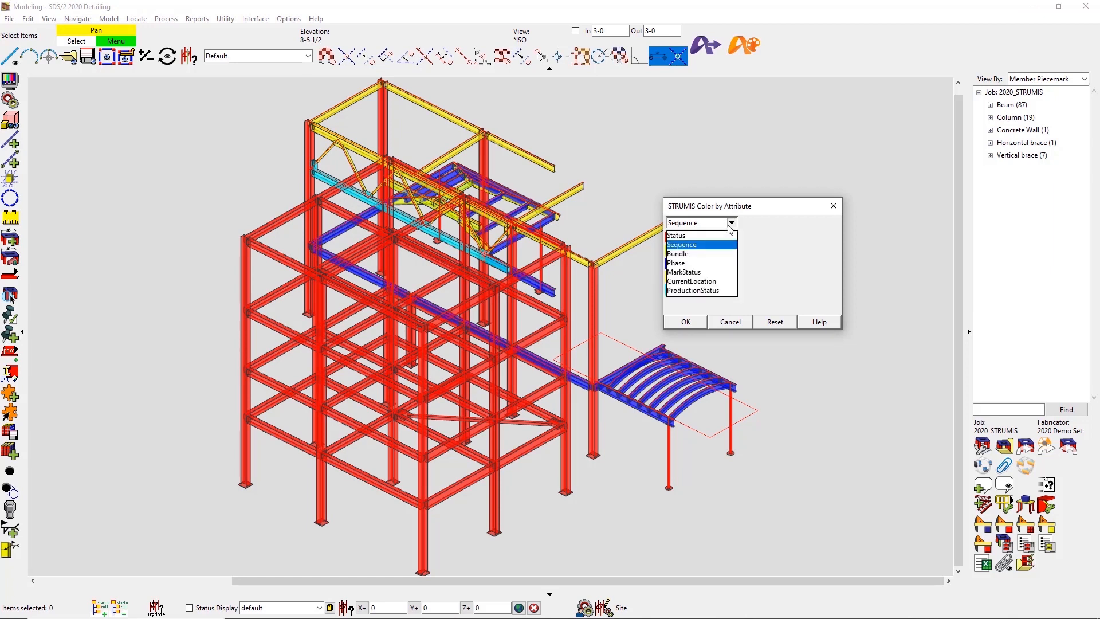
left_click(716, 254)
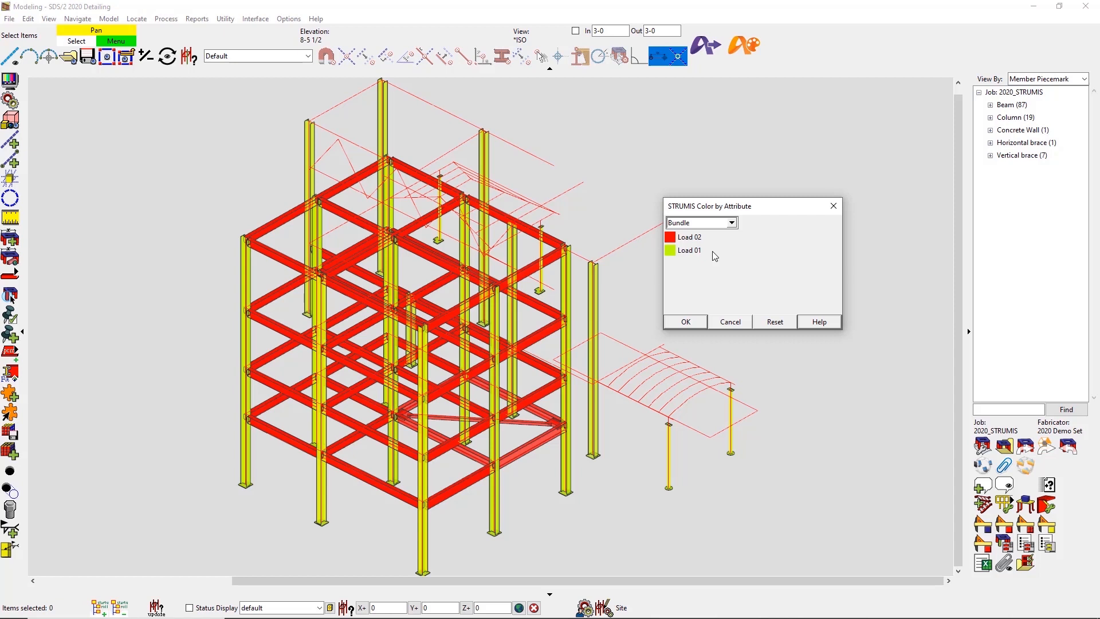
left_click(731, 224)
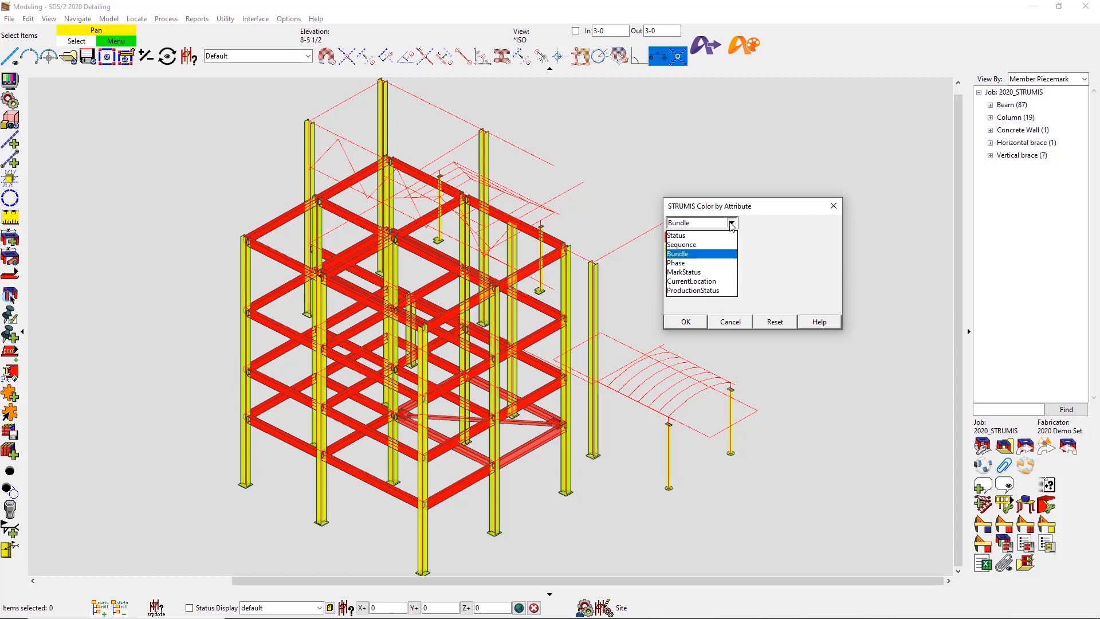
left_click(771, 231)
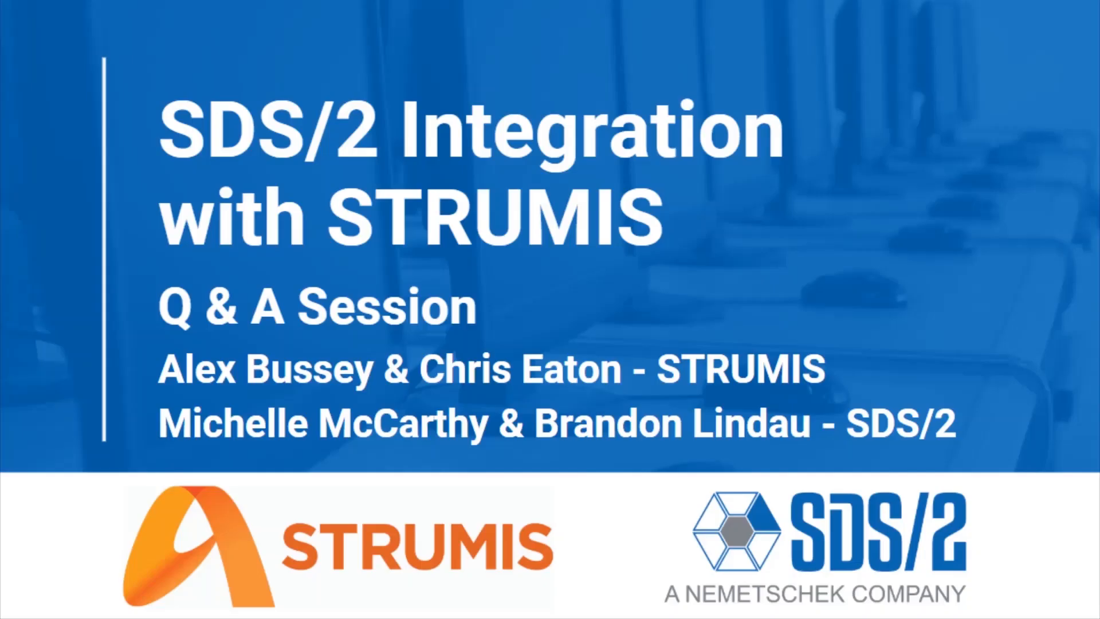